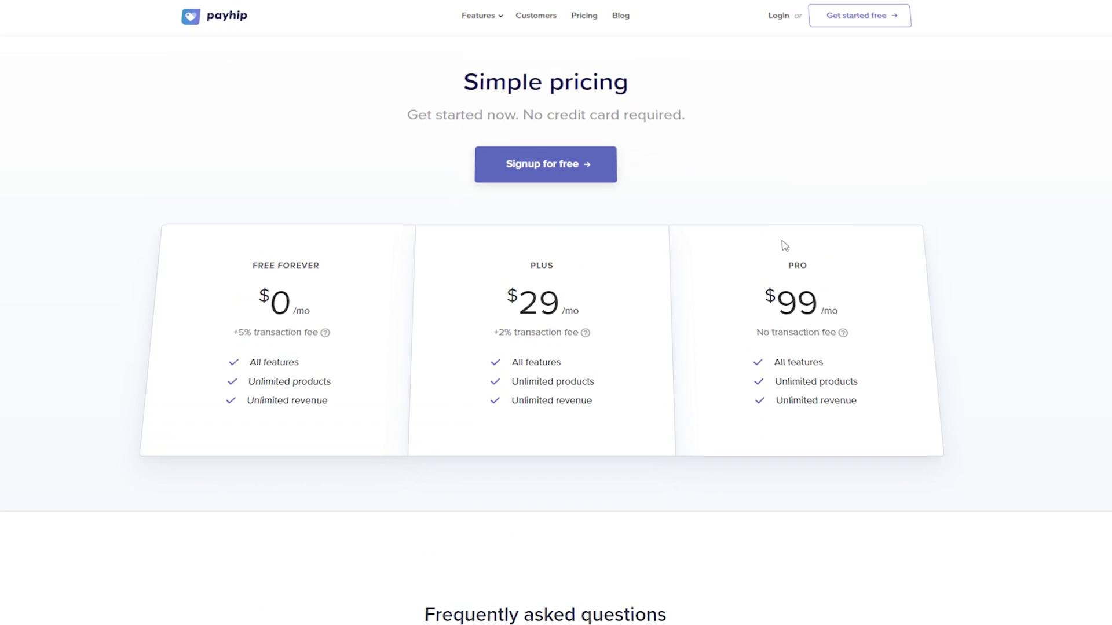
# - Scroll past the pricing, then use Show More to reveal the Subscription Billing product type
pyautogui.scroll(-4, 139, 147)
pyautogui.scroll(-2, 139, 147)
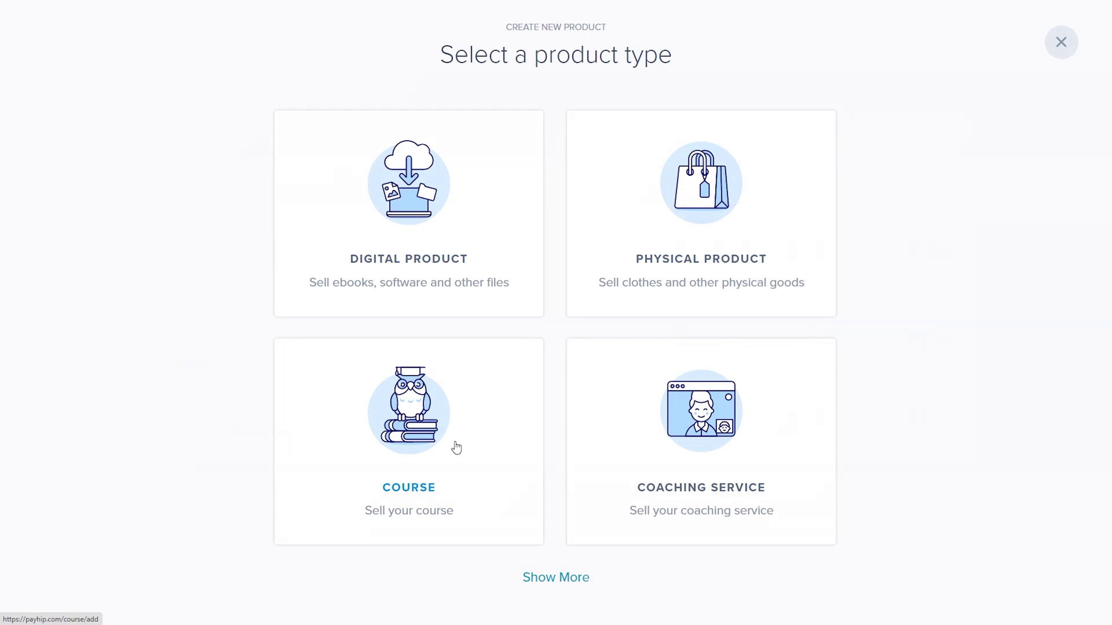
pyautogui.click(544, 589)
pyautogui.scroll(-3, 410, 524)
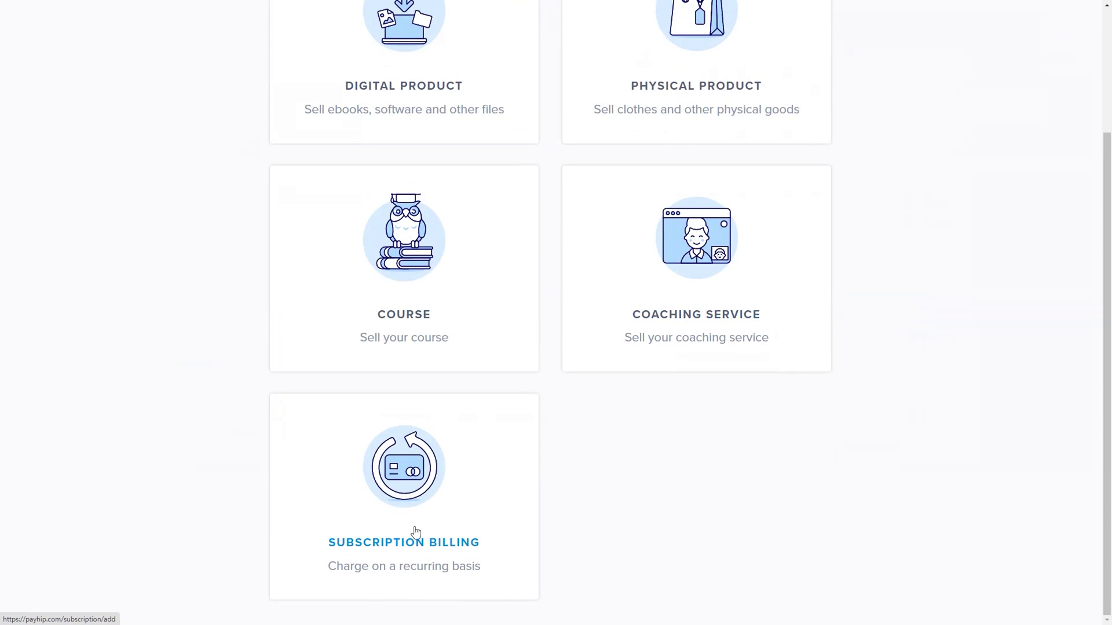
# - Open the blog-traffic book product for editing and look over its subtitle and details
pyautogui.scroll(3, 720, 462)
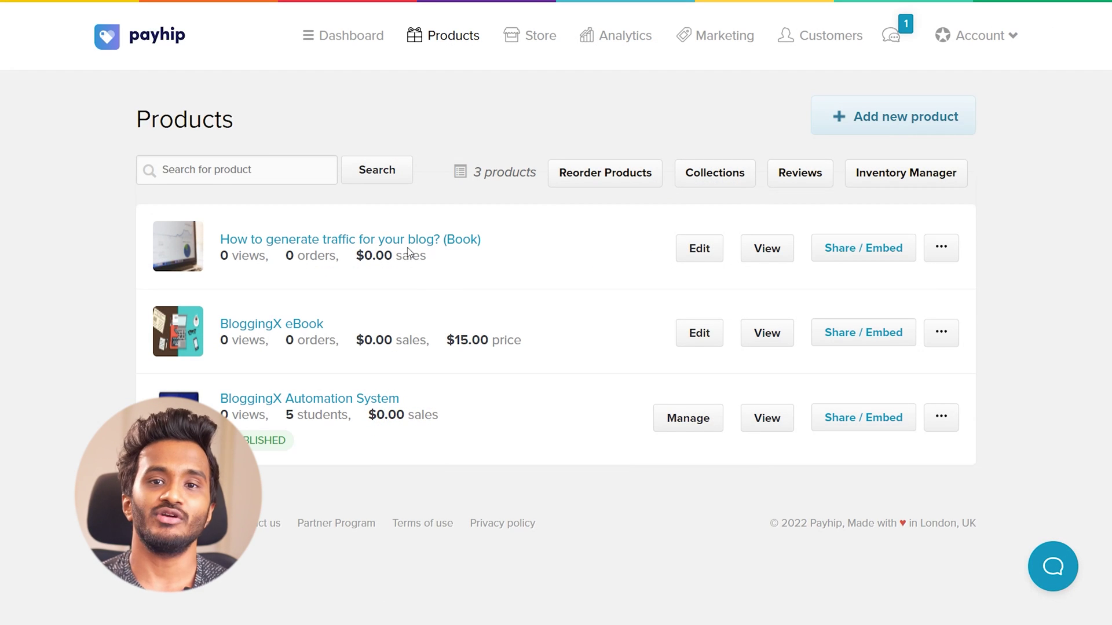
pyautogui.click(714, 255)
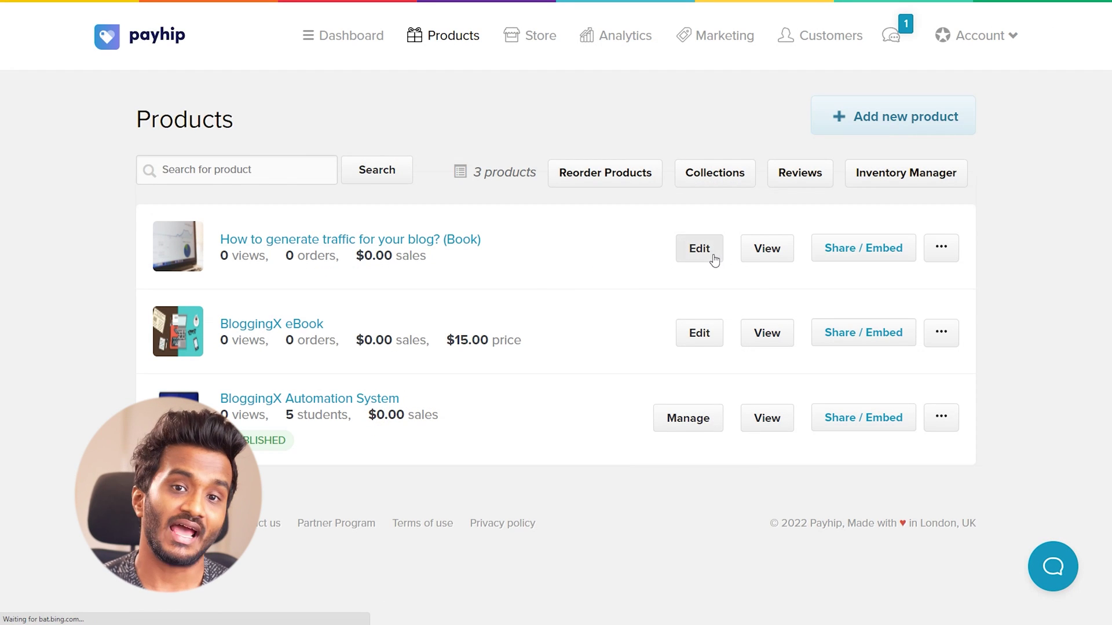
pyautogui.scroll(-1, 579, 231)
pyautogui.moveTo(355, 118); pyautogui.dragTo(458, 111)
pyautogui.scroll(-1, 459, 111)
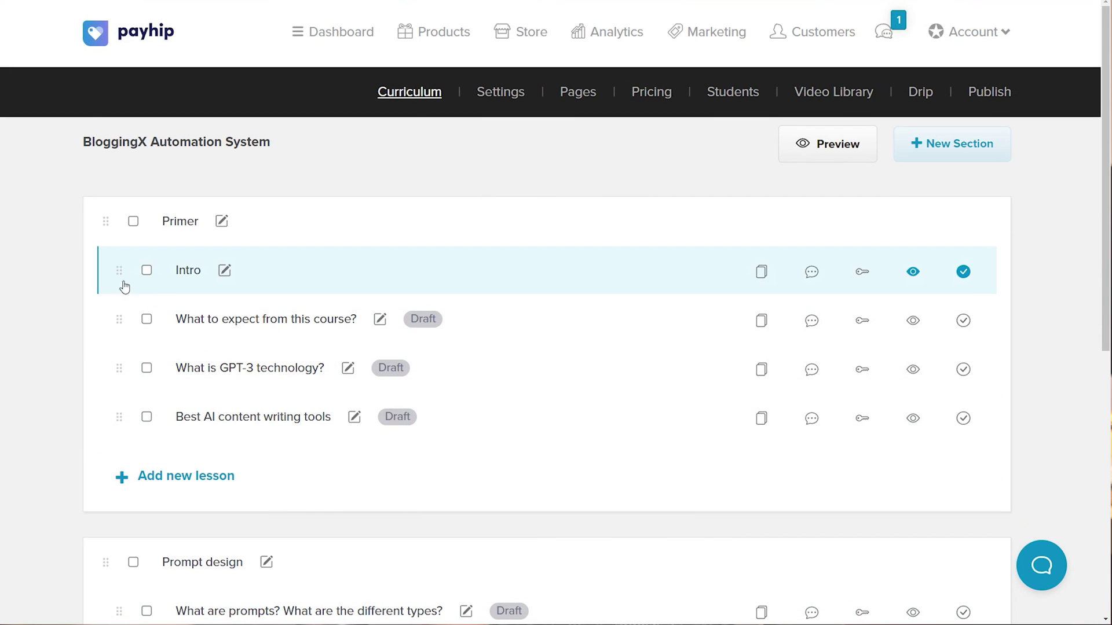
# - Tick the Intro and 'What to expect from this course?' lessons for bulk actions, then clear them
pyautogui.click(147, 270)
pyautogui.click(147, 319)
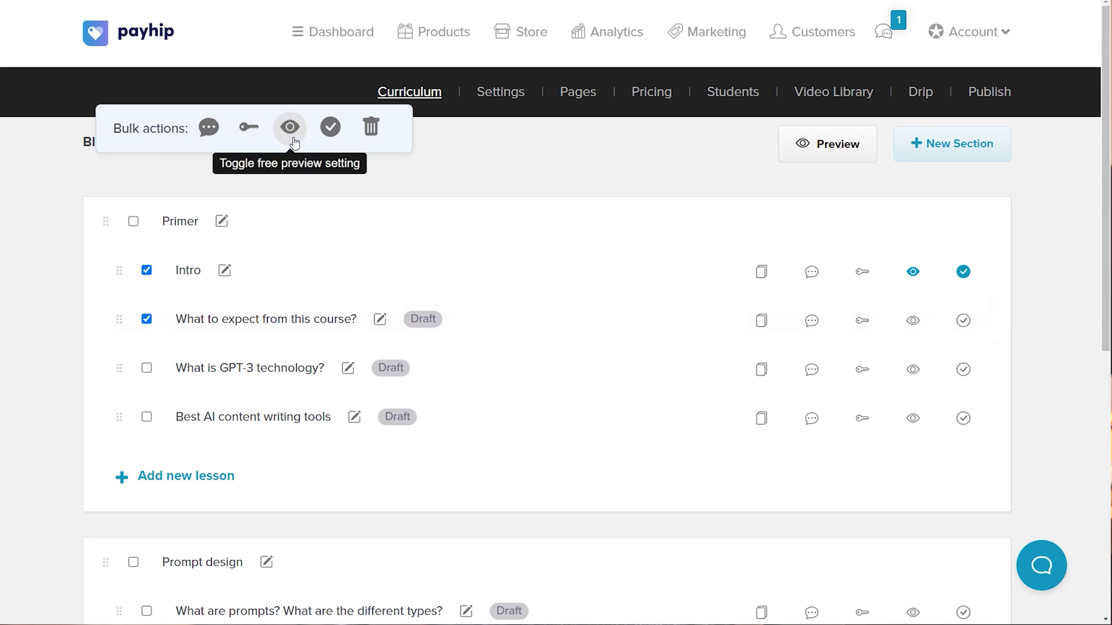
pyautogui.click(147, 319)
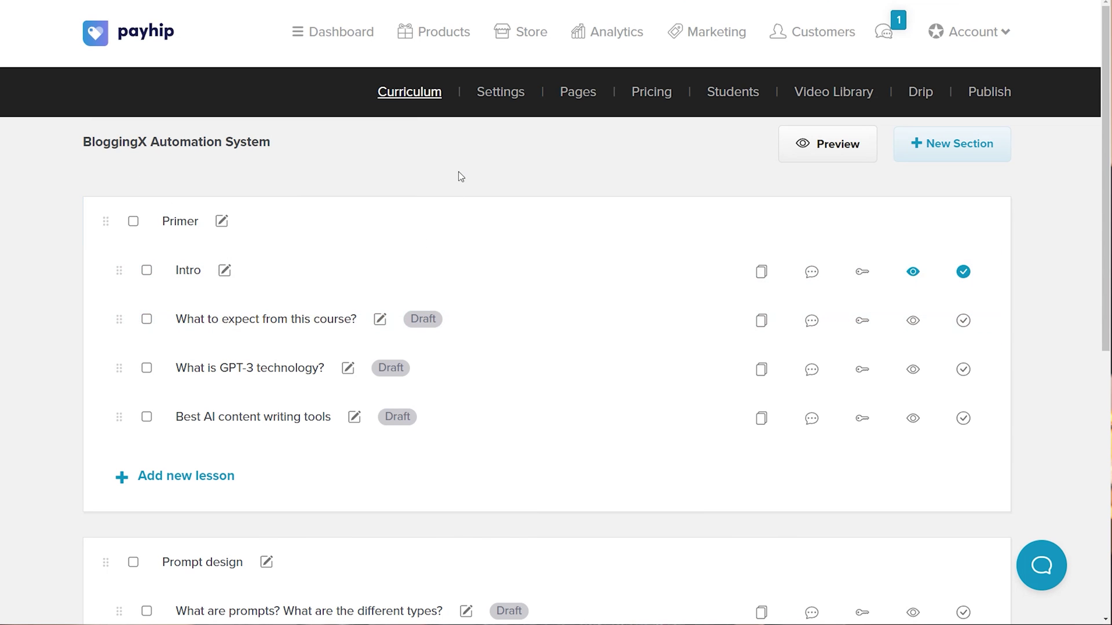
# - Switch the Intro lesson from Embed to a Text lesson and enable discussions
pyautogui.click(188, 272)
pyautogui.scroll(-5, 503, 335)
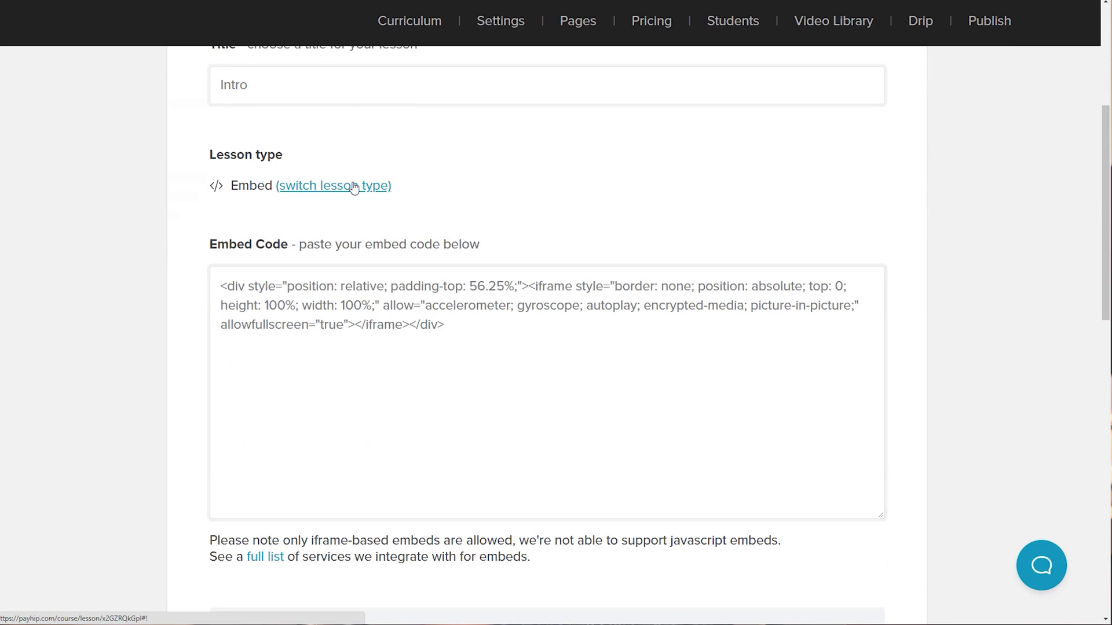
pyautogui.click(354, 186)
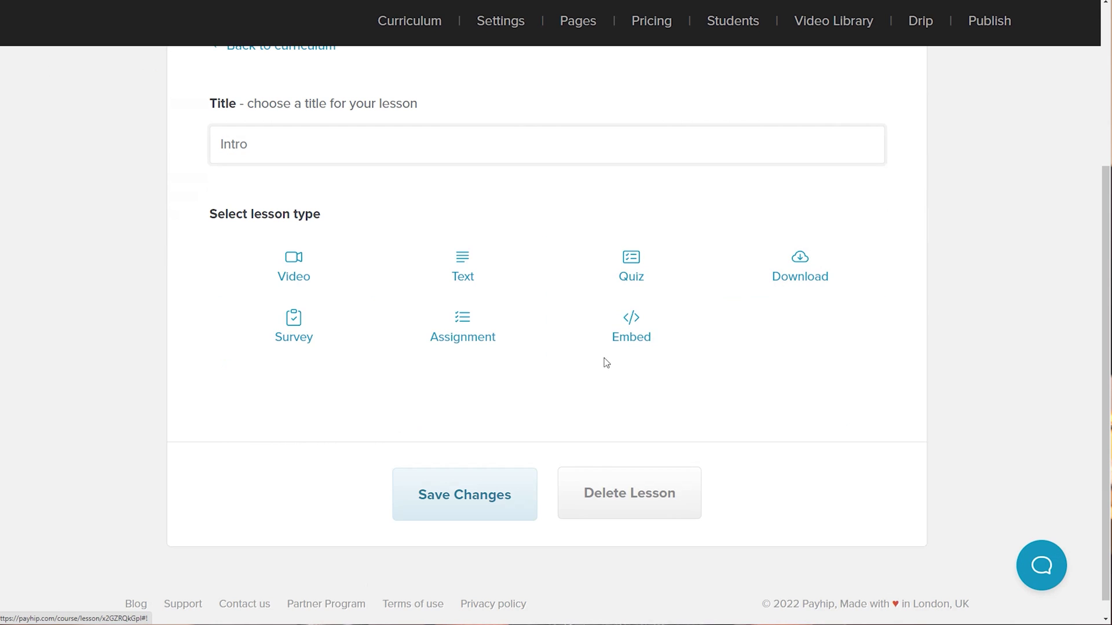
pyautogui.click(458, 287)
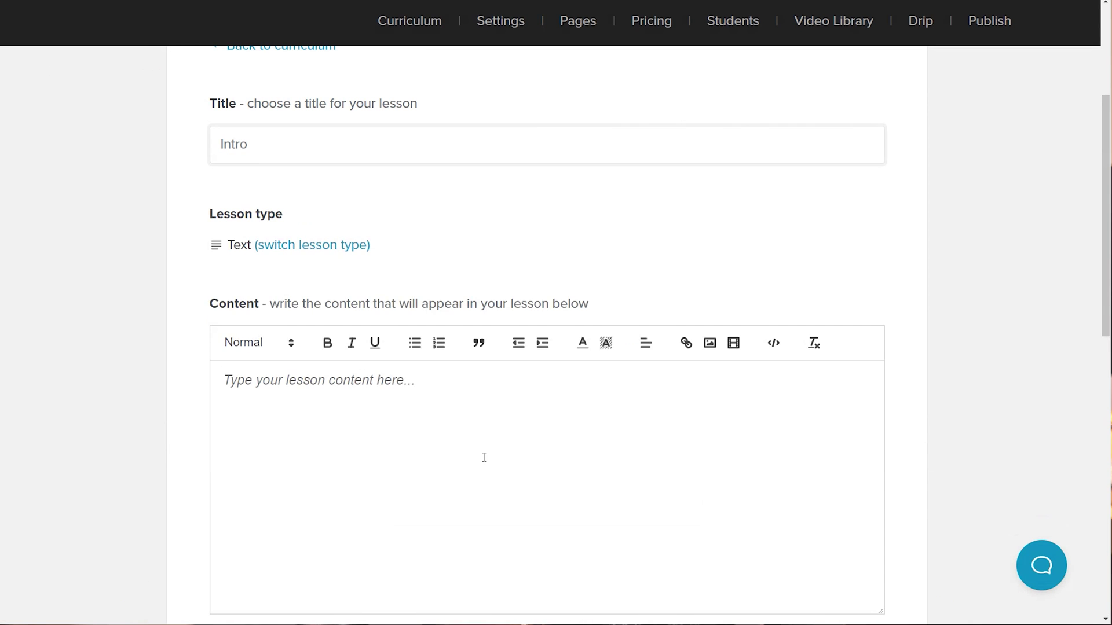
pyautogui.scroll(-5, 501, 397)
pyautogui.scroll(-4, 501, 397)
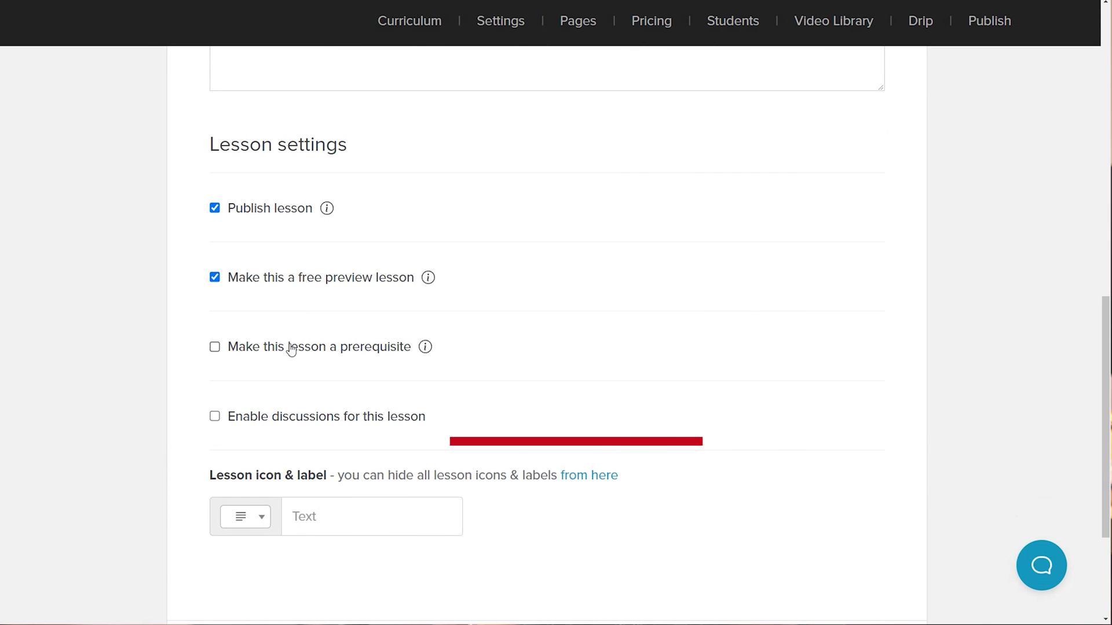
pyautogui.scroll(-2, 291, 350)
pyautogui.click(226, 302)
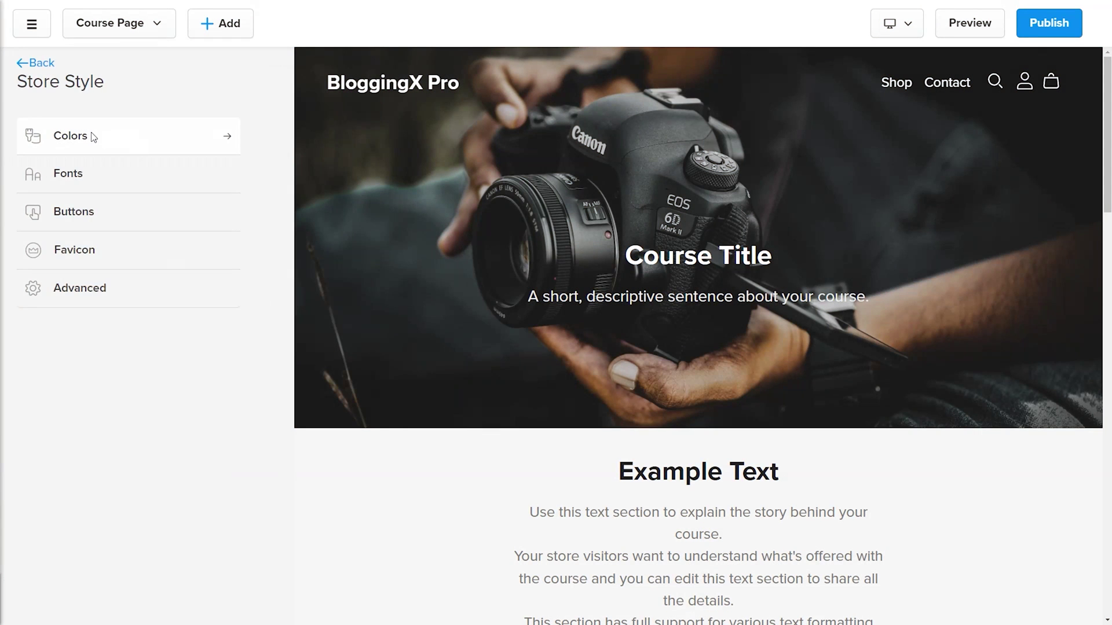
# - Preview the default colour schemes and save Highlight as the store's colours
pyautogui.click(93, 137)
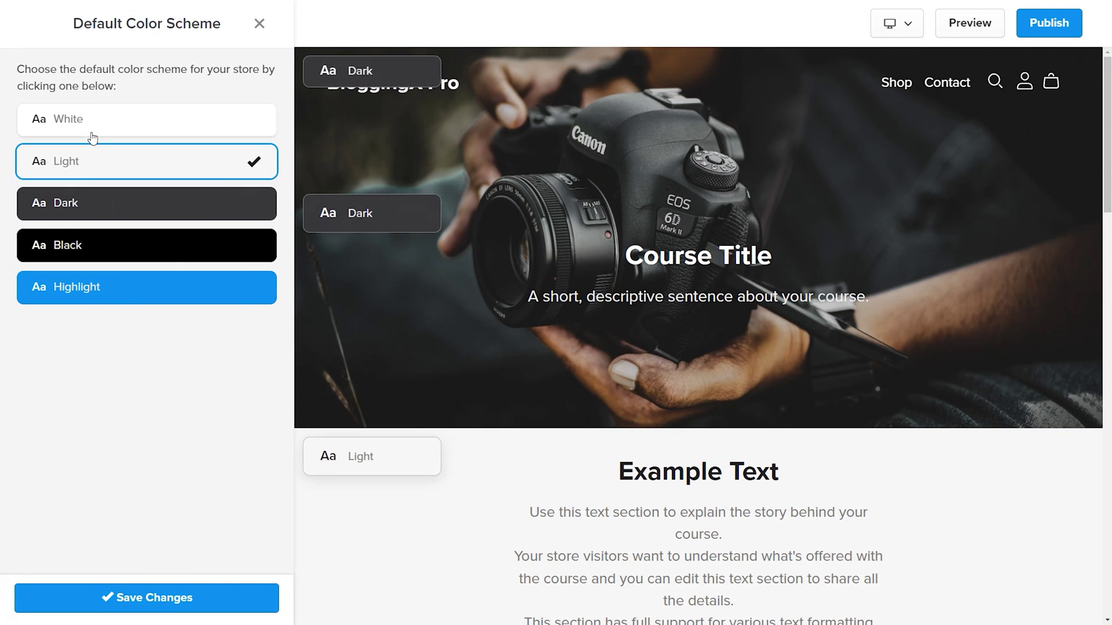
pyautogui.click(110, 255)
pyautogui.click(110, 203)
pyautogui.click(111, 161)
pyautogui.click(114, 119)
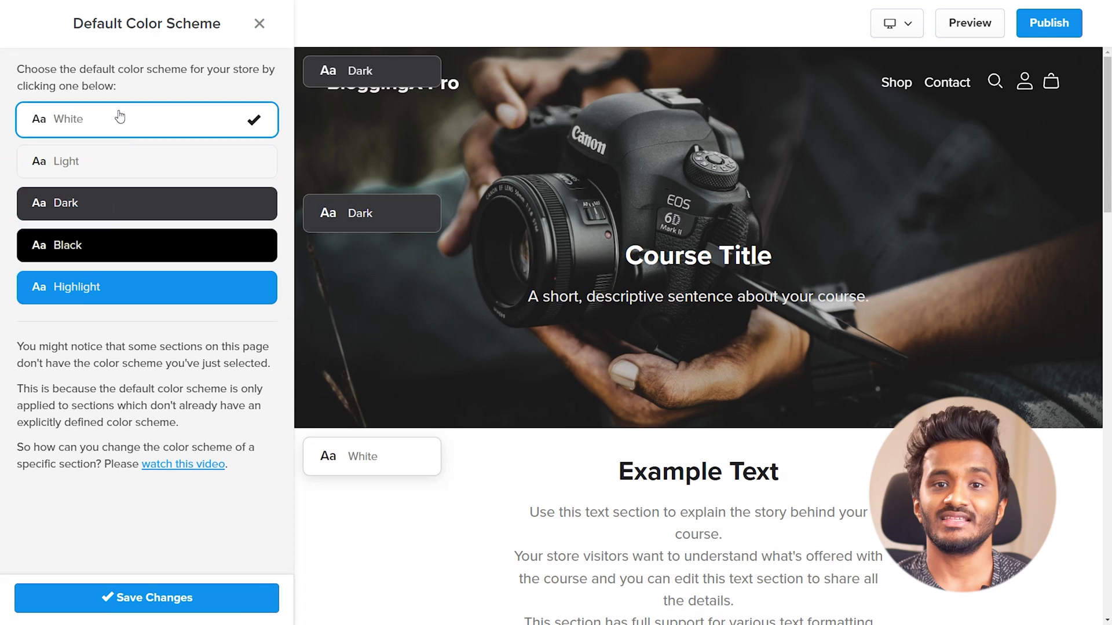
pyautogui.click(85, 296)
pyautogui.click(146, 605)
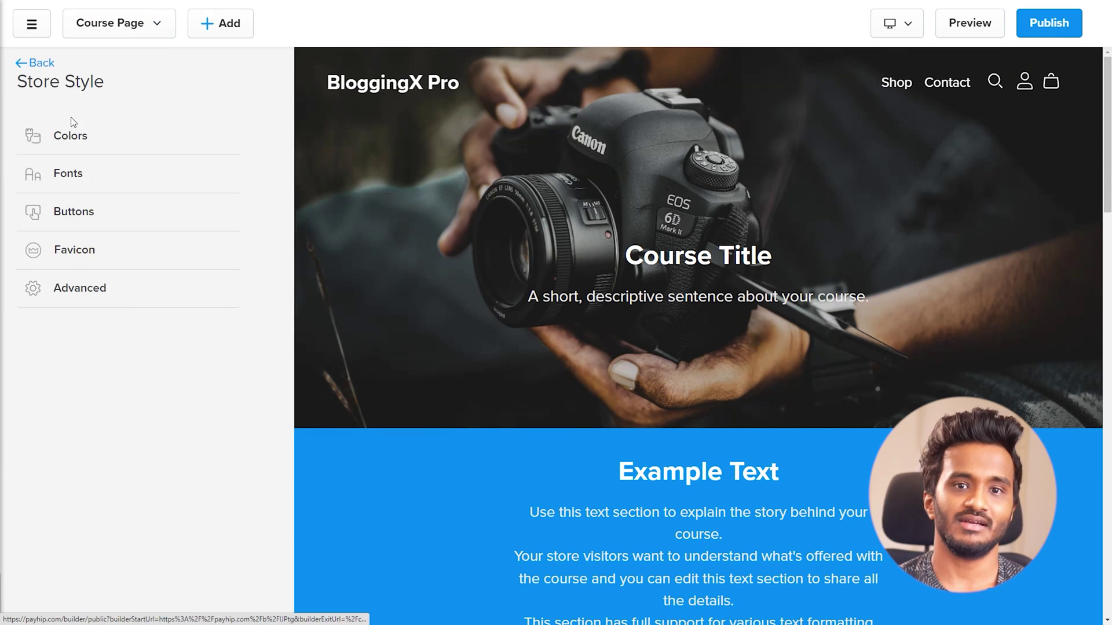
# - Look through the Fonts, Buttons and Favicon style settings
pyautogui.click(71, 170)
pyautogui.click(839, 351)
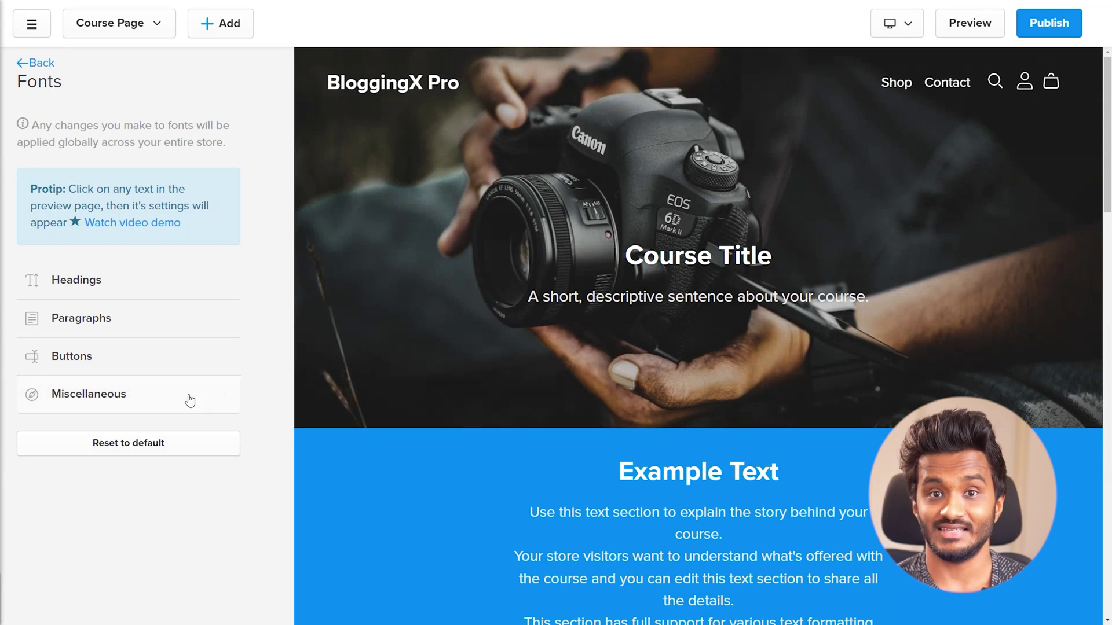
pyautogui.click(21, 63)
pyautogui.click(86, 212)
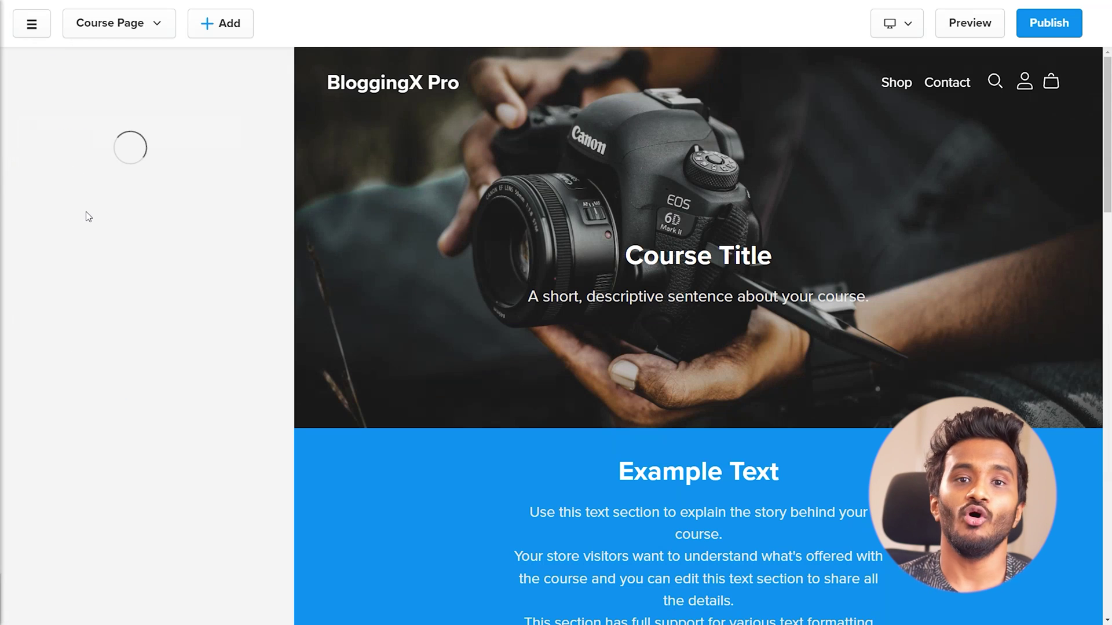
pyautogui.click(21, 62)
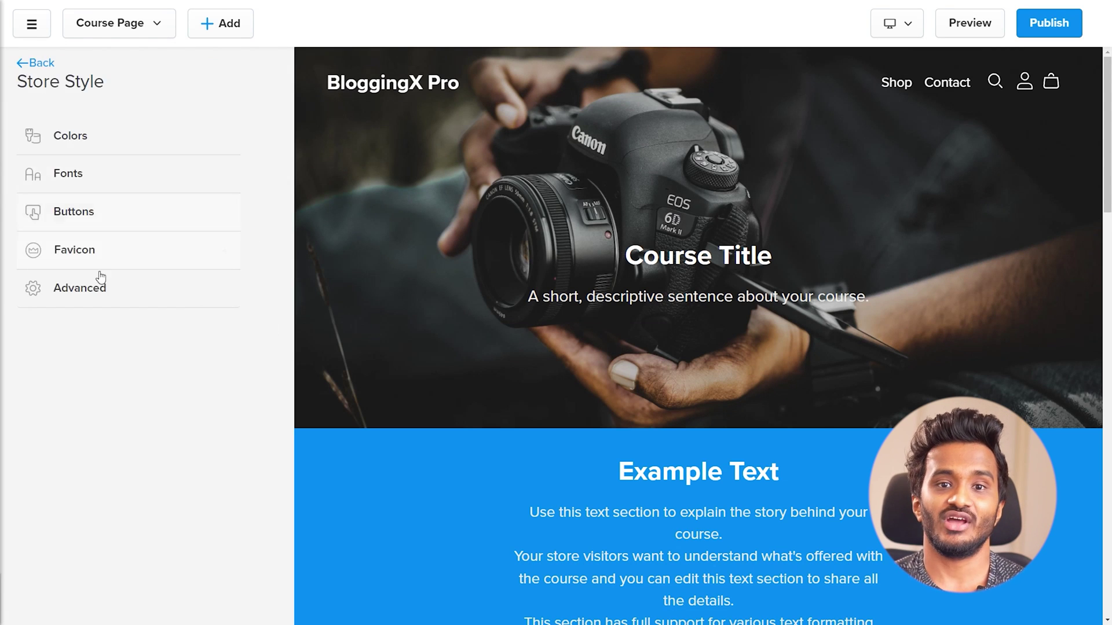
pyautogui.click(99, 281)
# - Browse the list of editable pages, then choose to edit all course pages at once
pyautogui.click(33, 73)
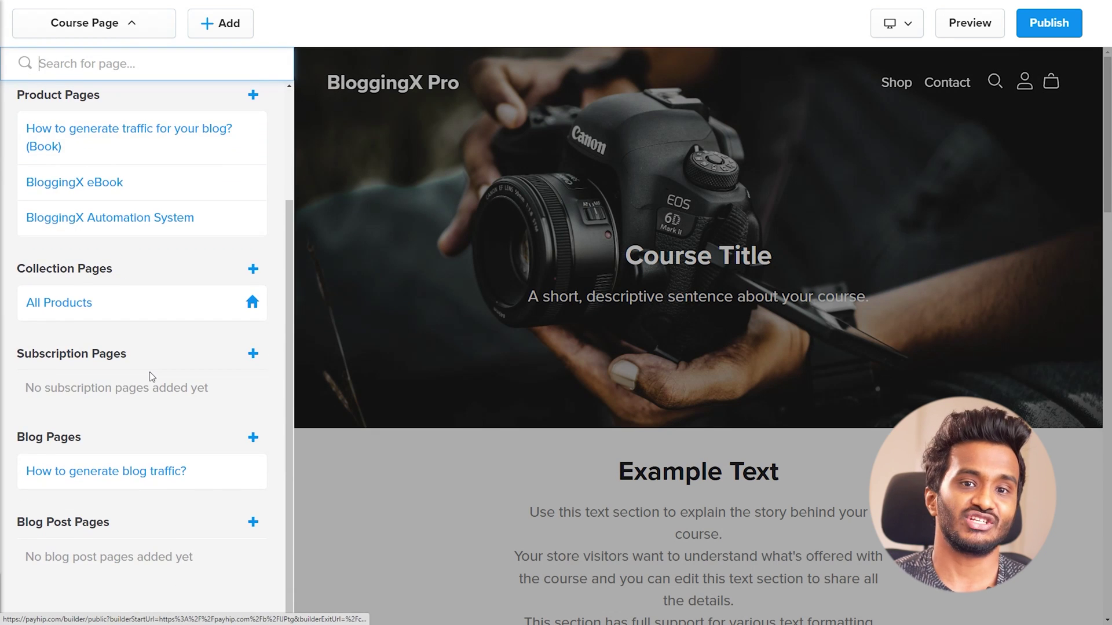
pyautogui.scroll(2, 145, 359)
pyautogui.scroll(-2, 205, 418)
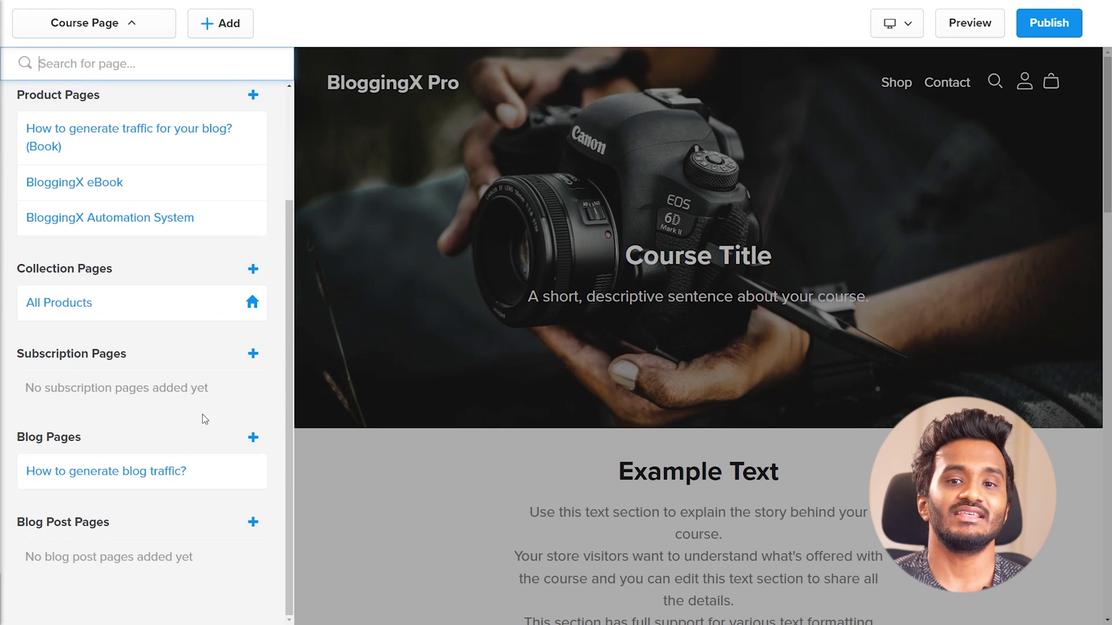
pyautogui.tripleClick(67, 358)
pyautogui.scroll(2, 142, 241)
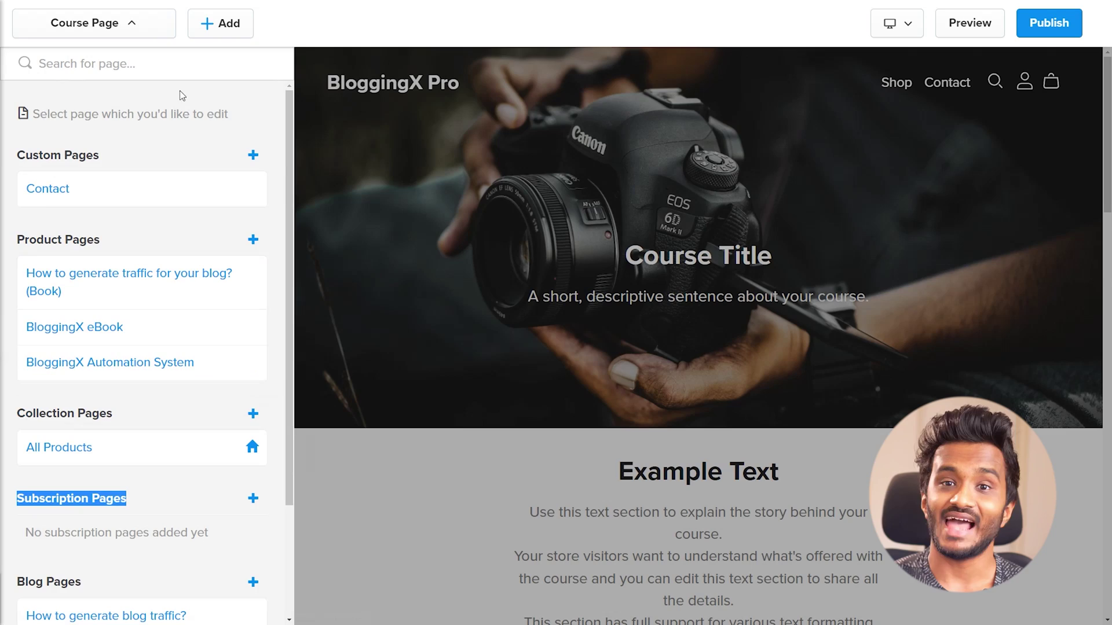
pyautogui.click(161, 20)
pyautogui.scroll(-3, 133, 358)
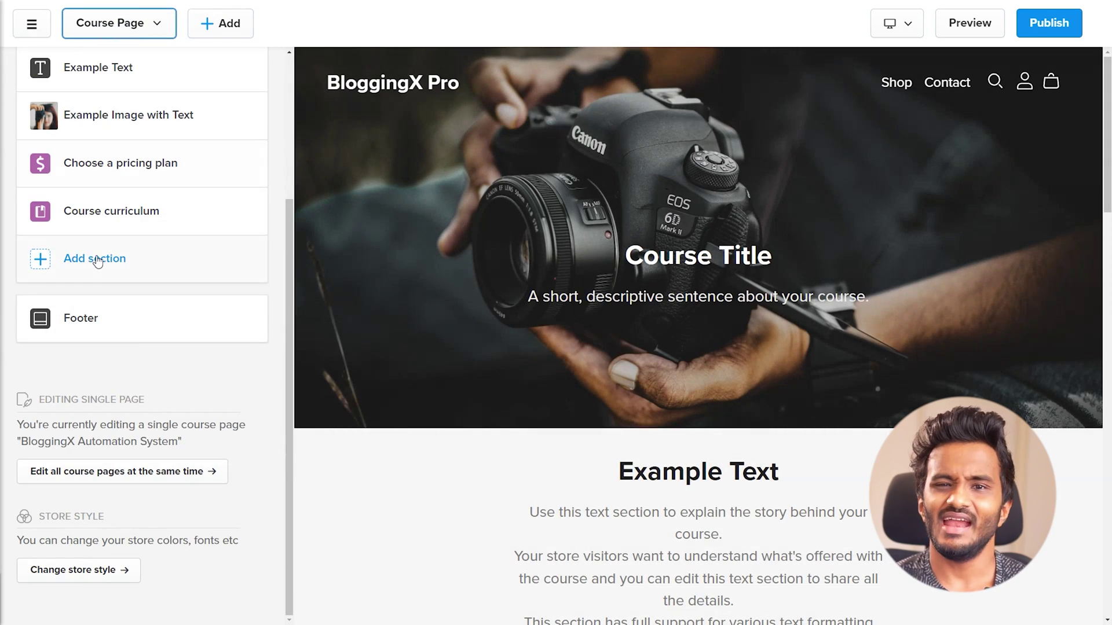
pyautogui.click(95, 472)
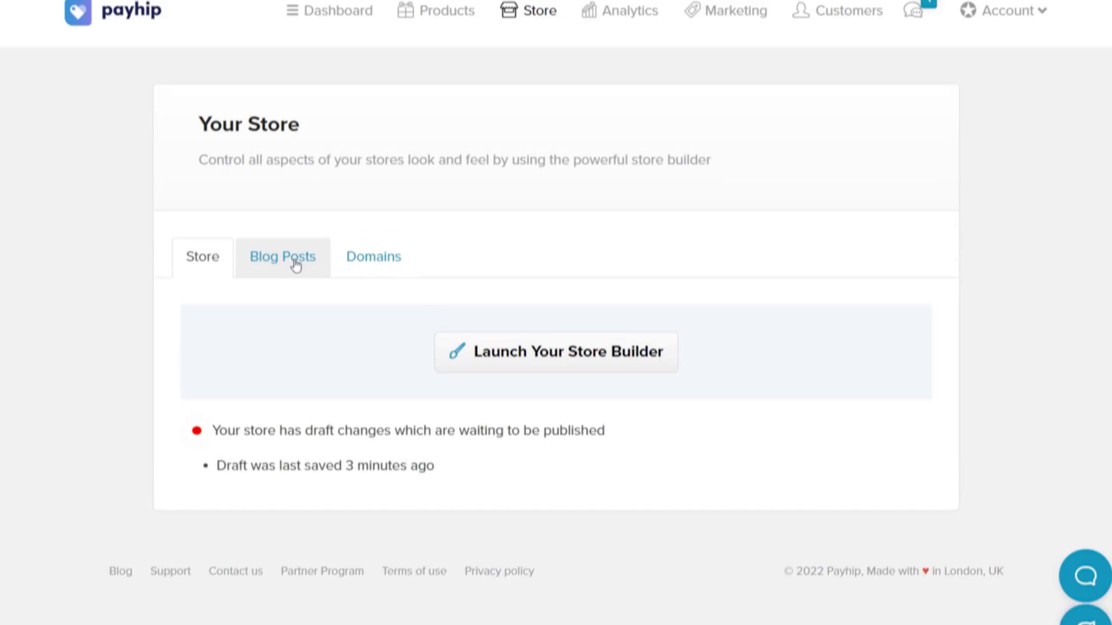
# - View the store's Blog Posts tab
pyautogui.click(294, 291)
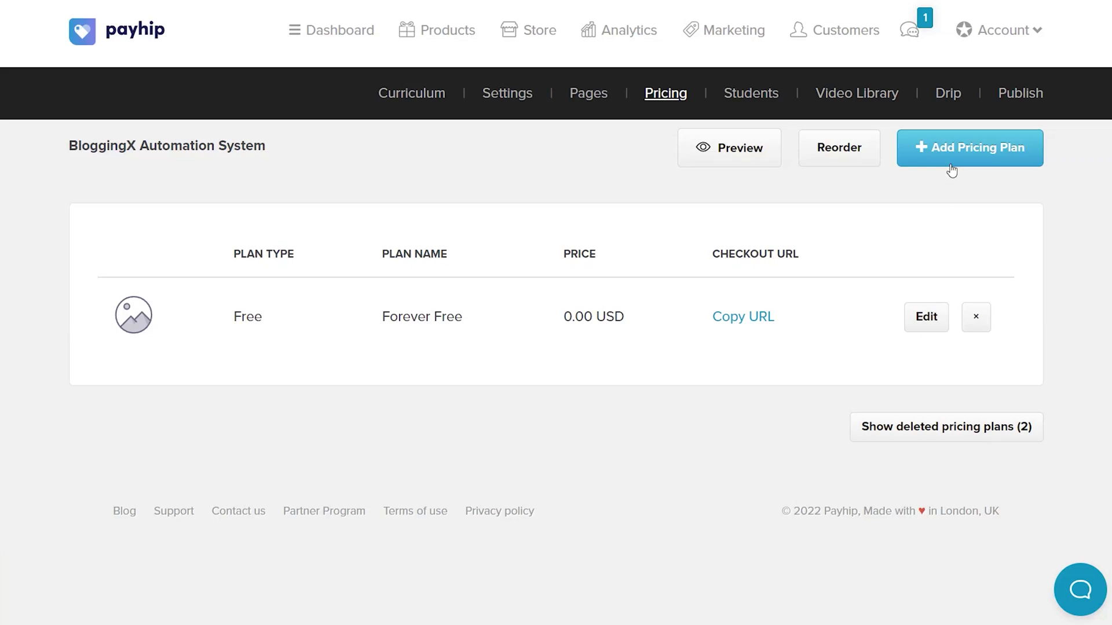
# - Start and cancel a new pricing plan, then view the course's video library
pyautogui.click(952, 157)
pyautogui.press('Escape')
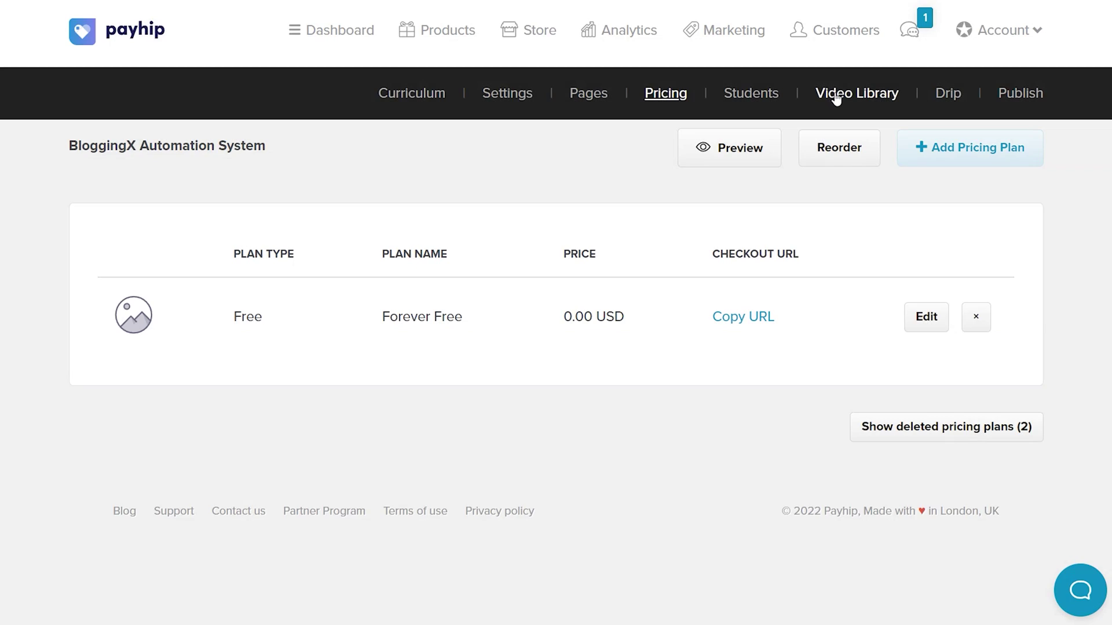
pyautogui.click(836, 96)
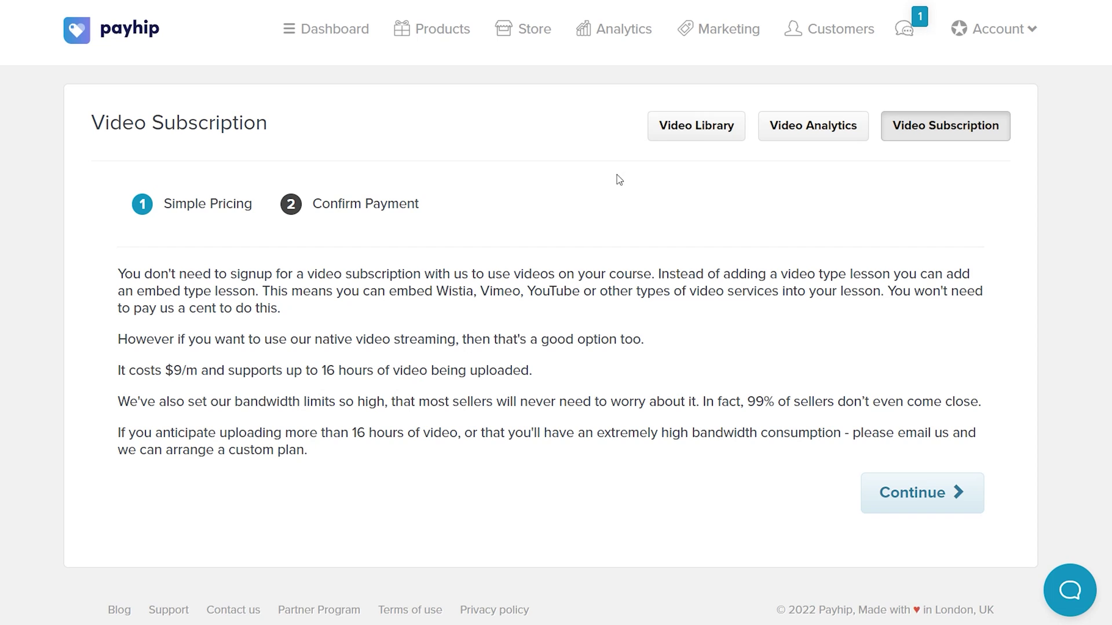
pyautogui.click(700, 128)
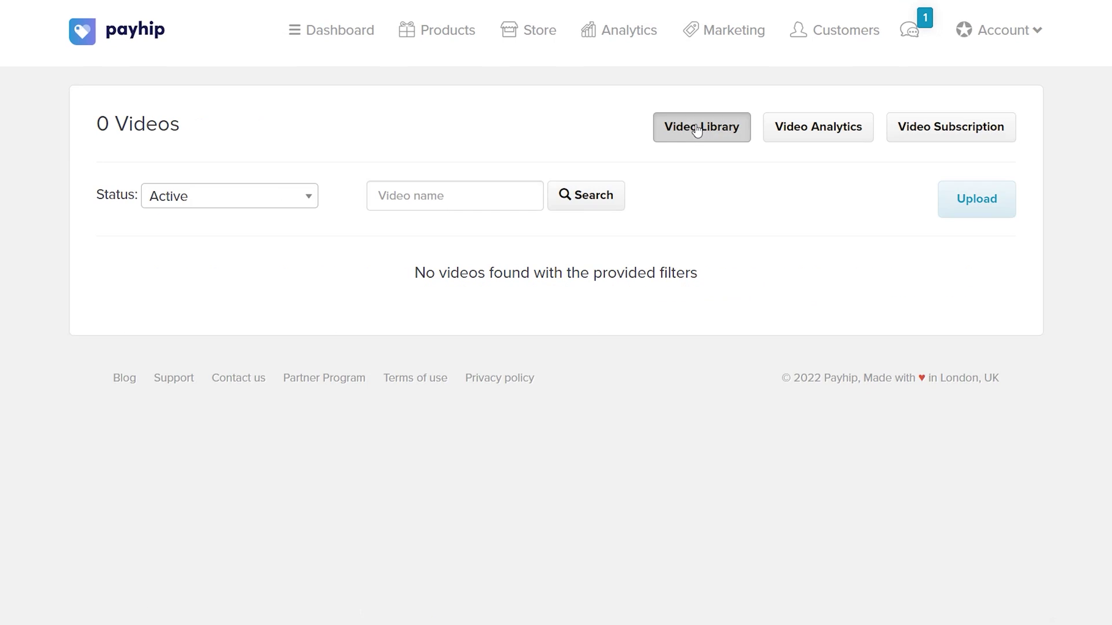
# - Return to Products, manage BloggingX Automation System, and open its Drip tab
pyautogui.click(547, 36)
pyautogui.click(448, 40)
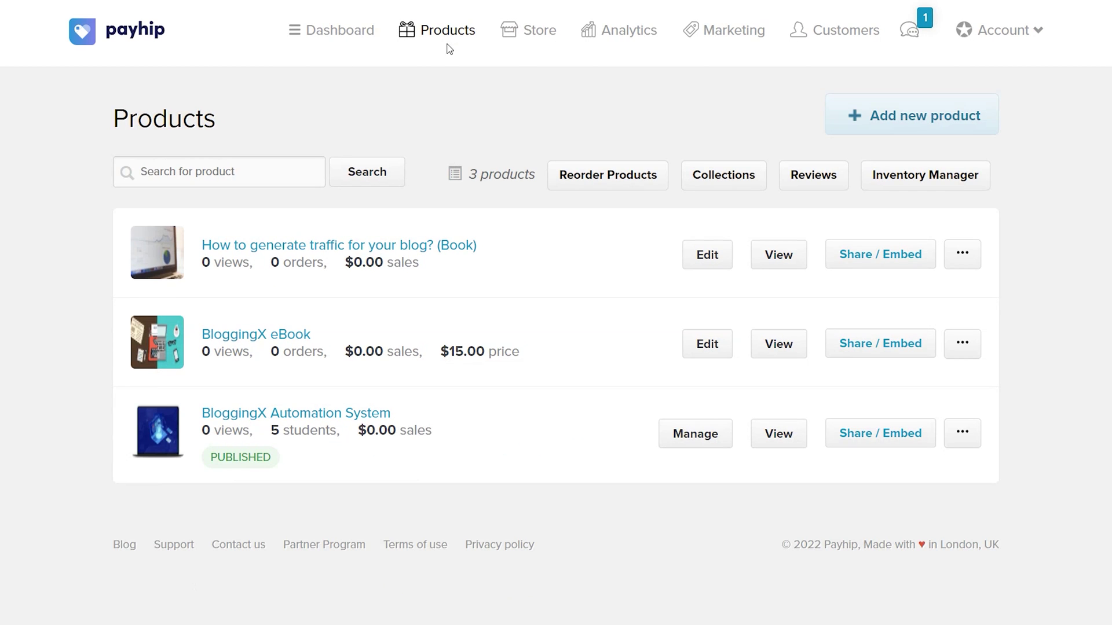
pyautogui.click(697, 436)
pyautogui.click(943, 93)
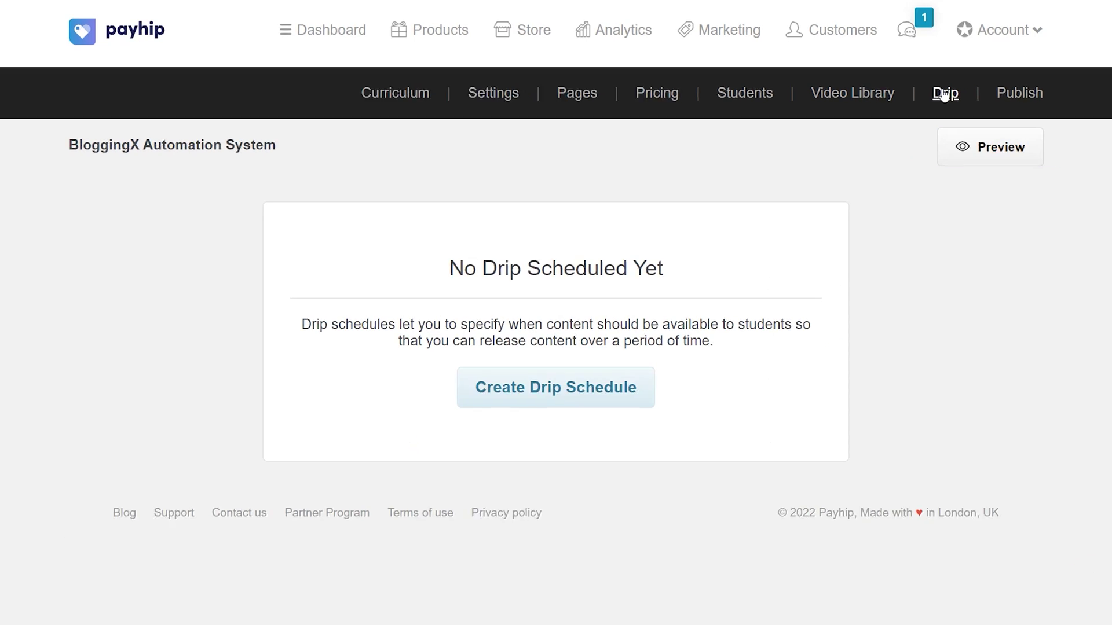
# - Draft an upgrade offer for the traffic book, toggling the date-window and custom-message options
pyautogui.click(608, 382)
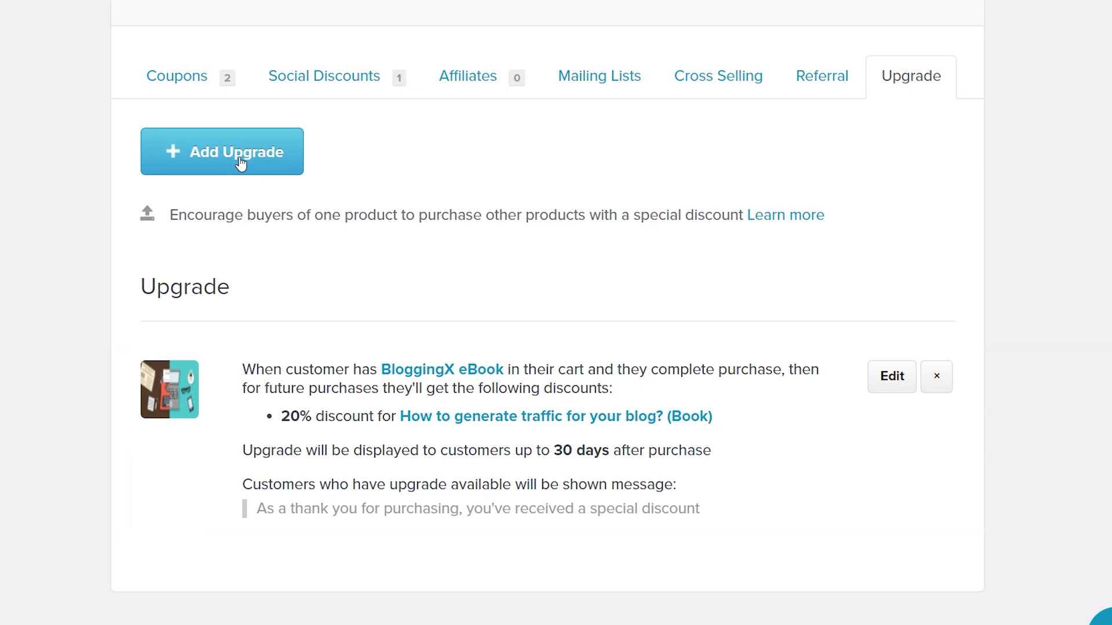
pyautogui.click(241, 164)
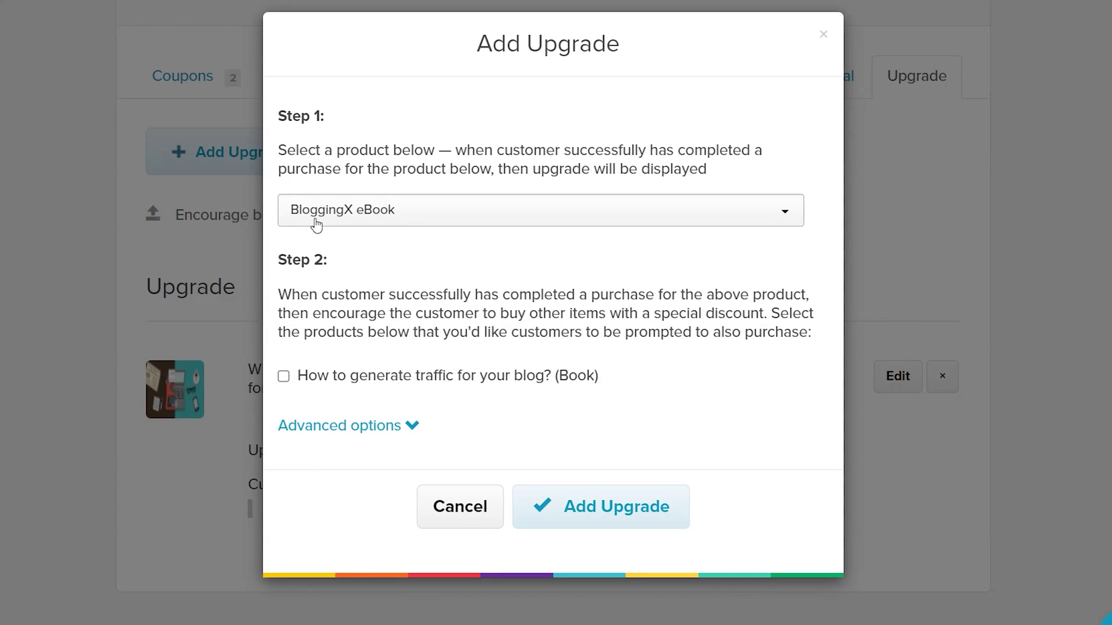
pyautogui.click(284, 377)
pyautogui.click(412, 499)
pyautogui.click(278, 501)
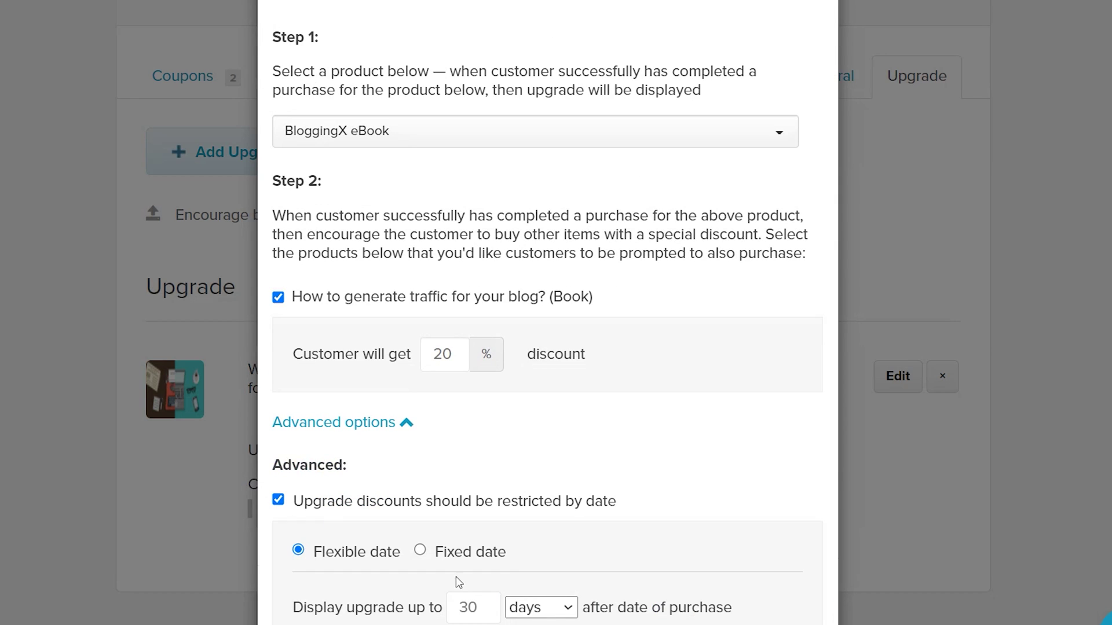
pyautogui.click(278, 501)
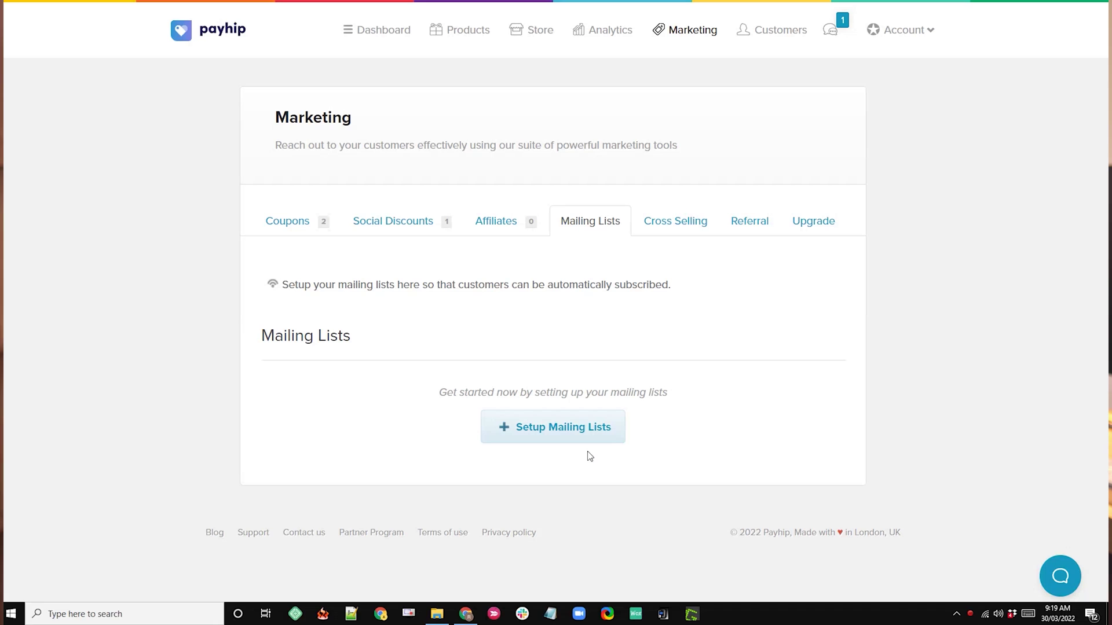
# - Start mailing list setup and browse the supported email service providers
pyautogui.click(586, 422)
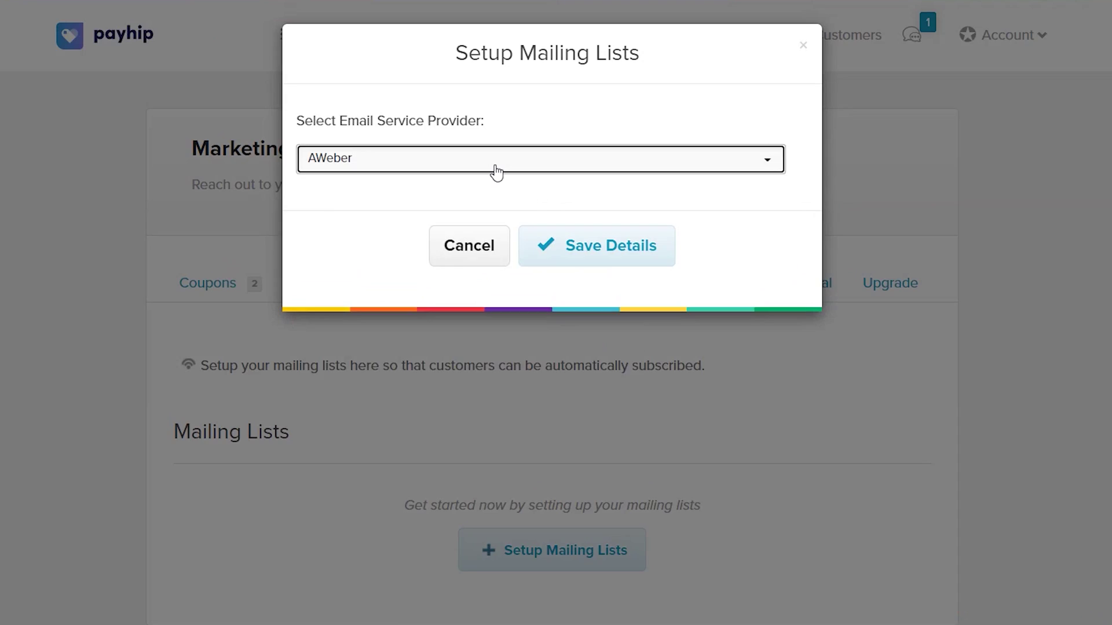
pyautogui.click(507, 132)
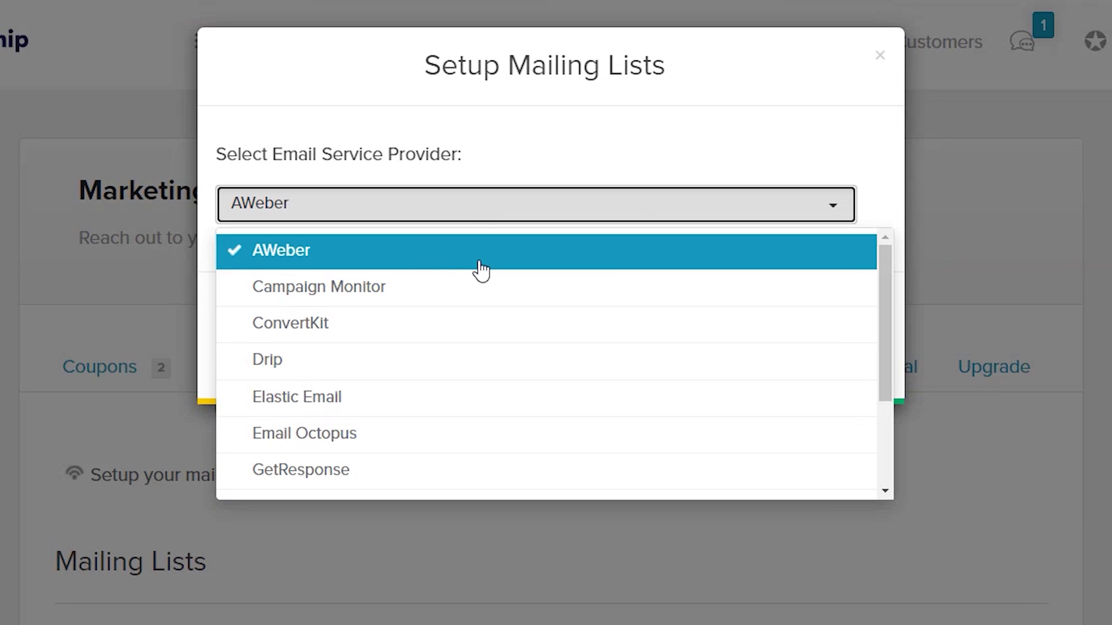
pyautogui.scroll(-2, 481, 270)
pyautogui.scroll(-1, 480, 268)
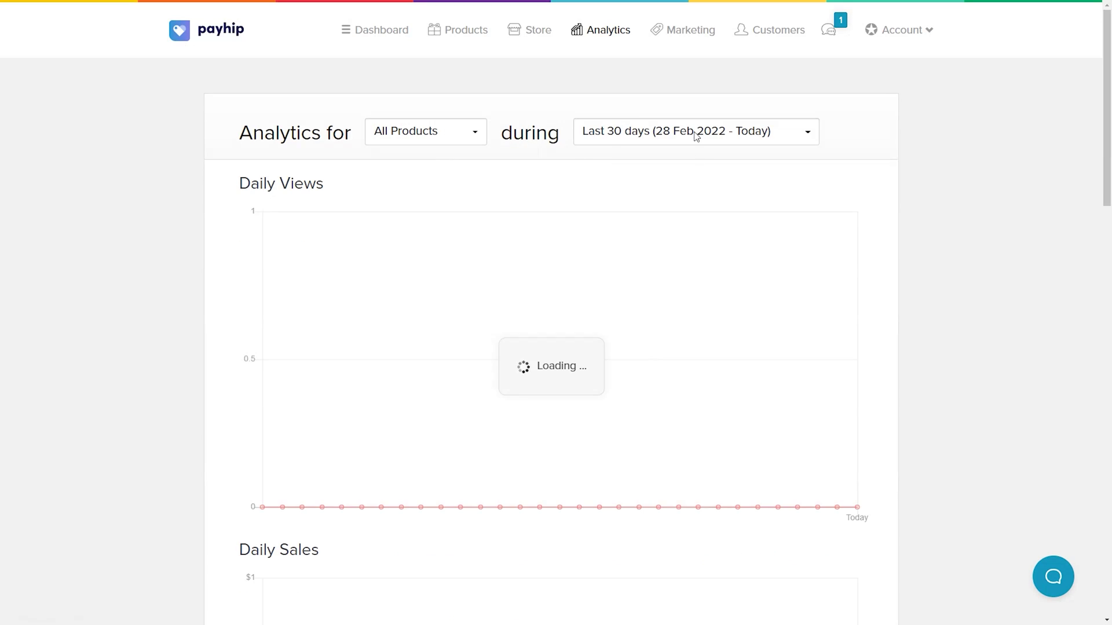
# - Keep the Last 30 days date range and scroll through the analytics stats
pyautogui.click(696, 136)
pyautogui.click(862, 288)
pyautogui.scroll(-5, 380, 382)
pyautogui.scroll(-8, 920, 405)
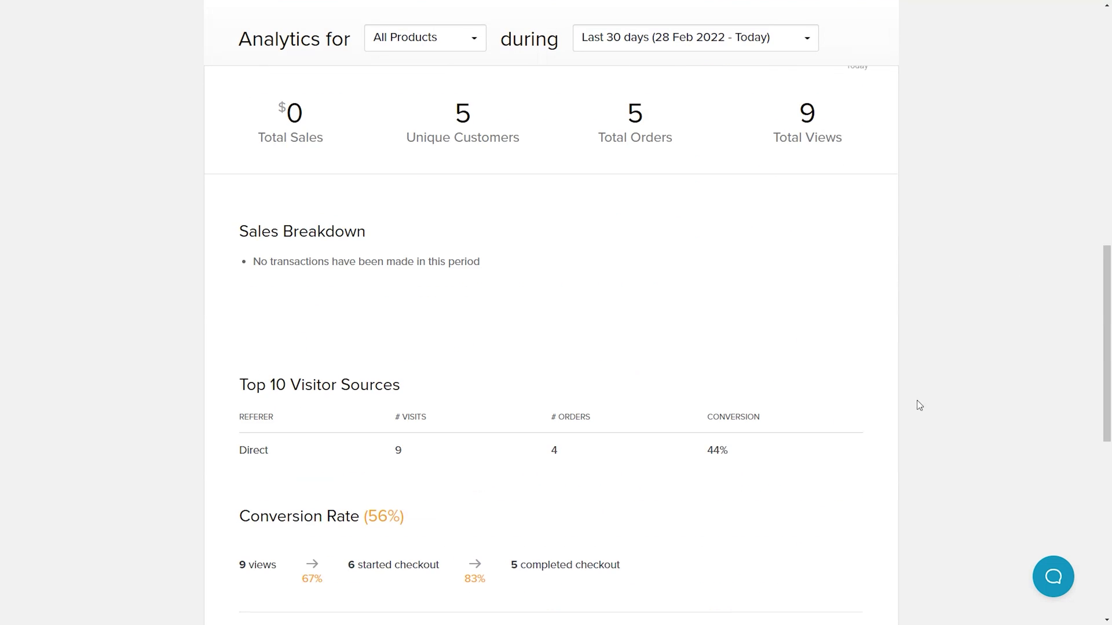
pyautogui.scroll(-4, 380, 303)
pyautogui.scroll(-5, 380, 303)
pyautogui.scroll(-1, 365, 421)
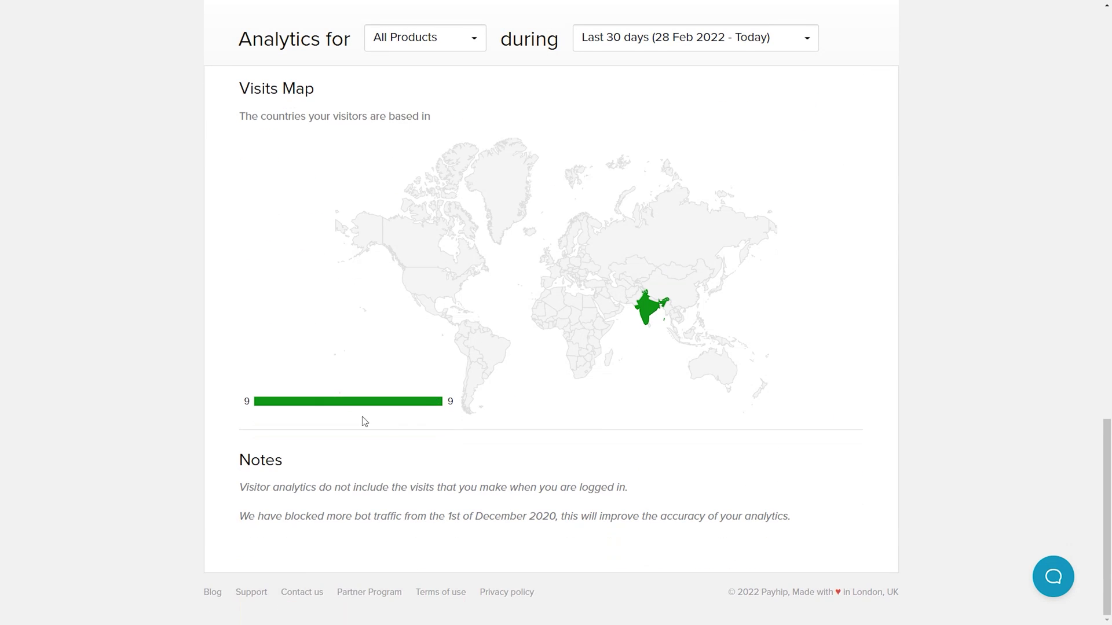
pyautogui.scroll(3, 485, 509)
pyautogui.scroll(8, 509, 492)
pyautogui.scroll(10, 414, 271)
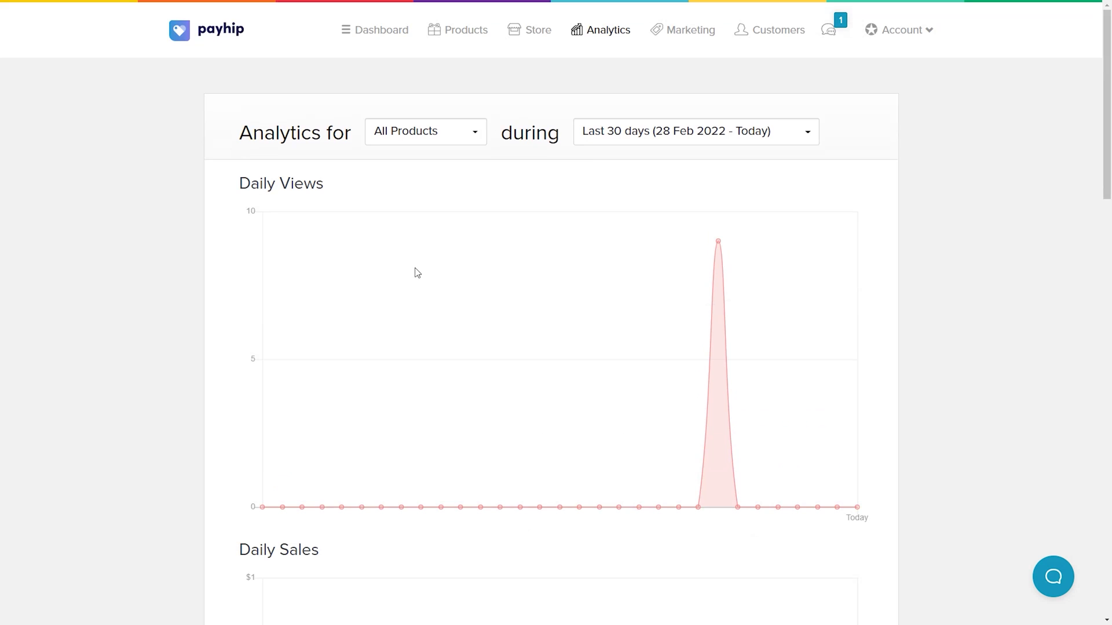
# - Filter the analytics to BloggingX Automation System and review its stats
pyautogui.click(417, 133)
pyautogui.click(414, 186)
pyautogui.scroll(-4, 559, 280)
pyautogui.scroll(-8, 558, 281)
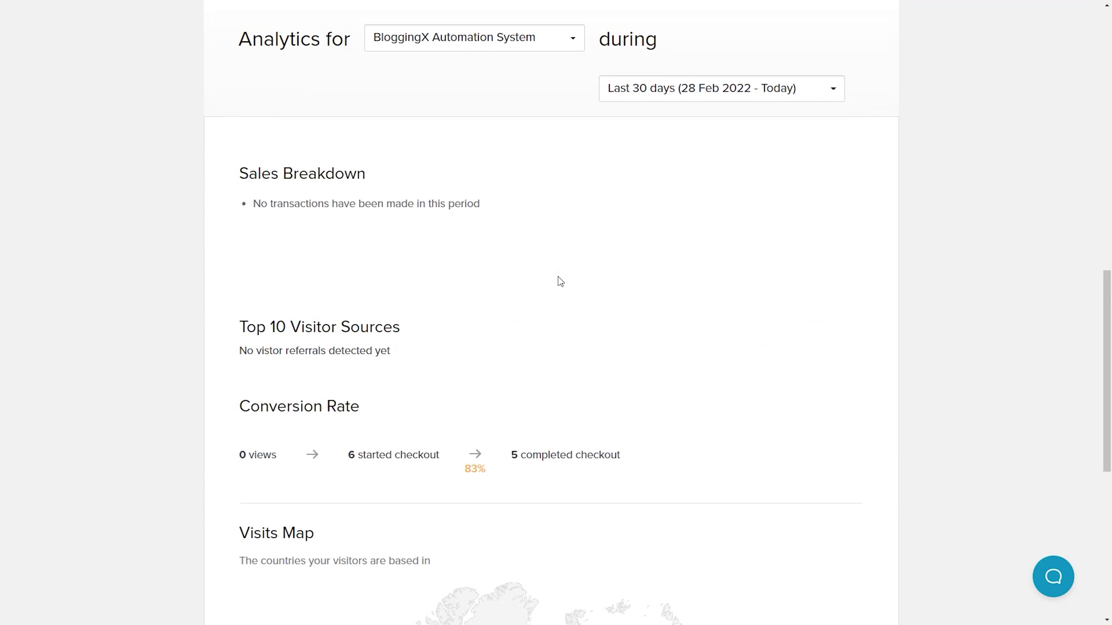
pyautogui.scroll(-6, 558, 280)
pyautogui.scroll(15, 557, 280)
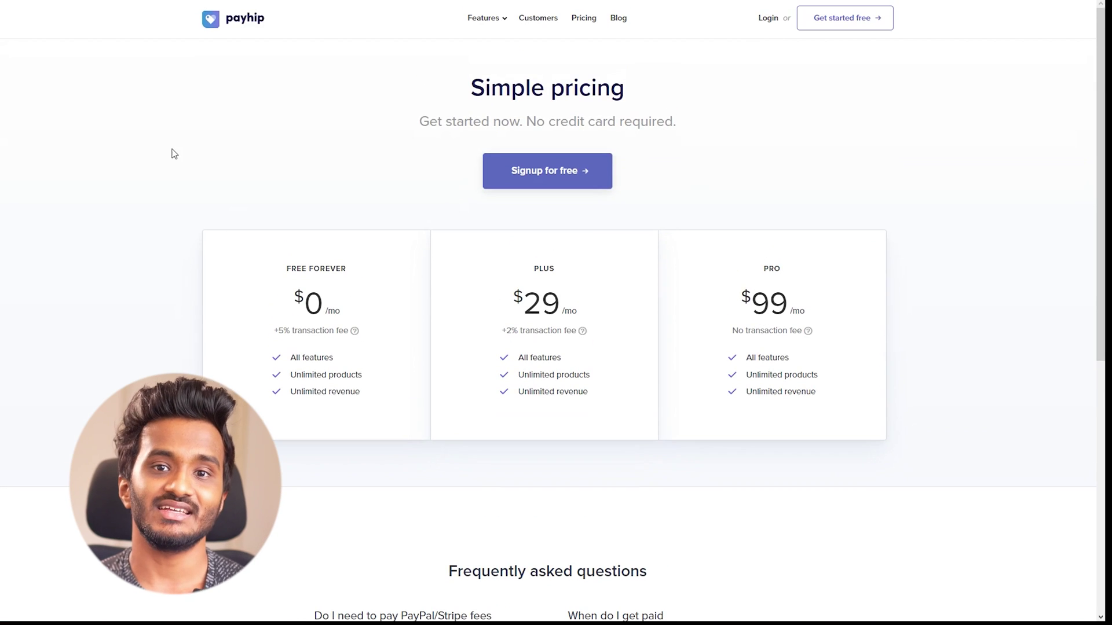
pyautogui.scroll(-2, 173, 153)
pyautogui.scroll(-3, 174, 154)
pyautogui.scroll(-2, 174, 154)
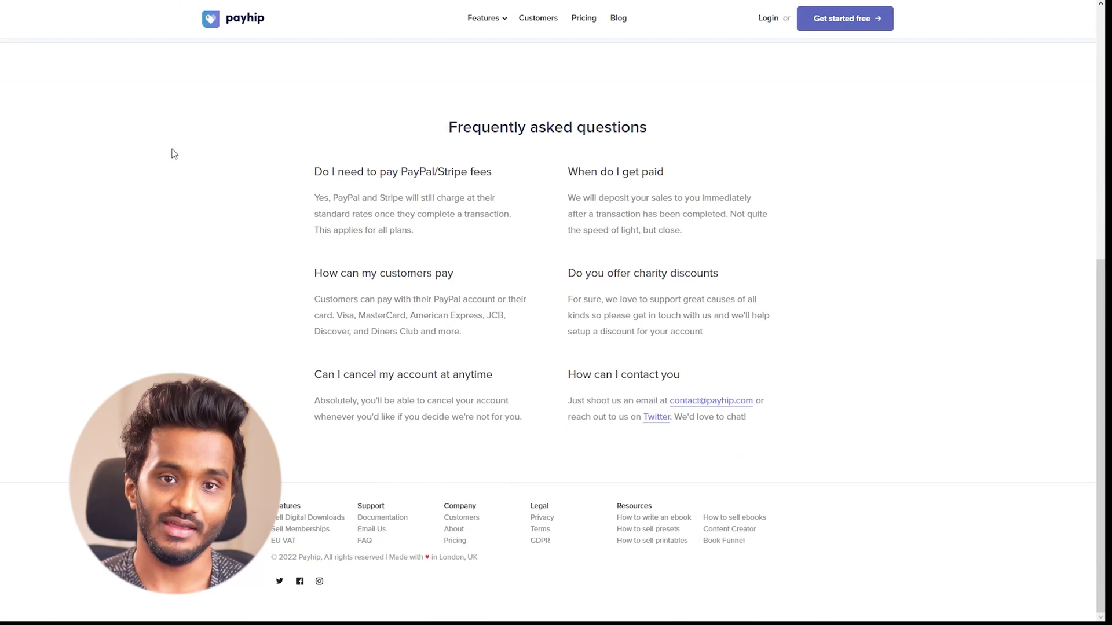
pyautogui.scroll(5, 174, 153)
pyautogui.scroll(2, 174, 154)
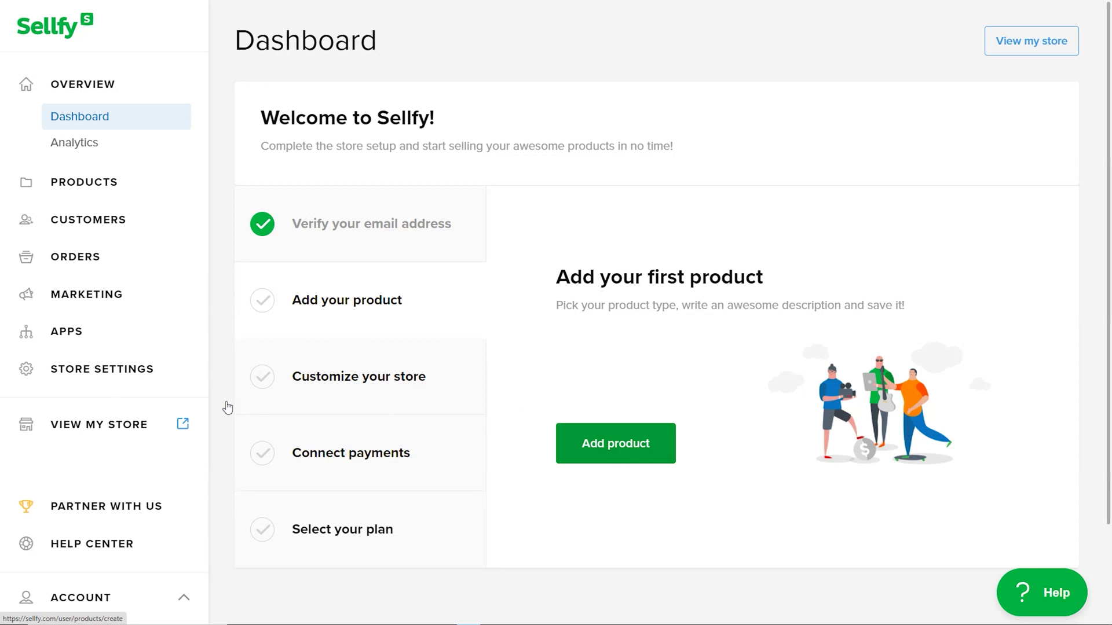
# - Start adding a new Sellfy product and scroll through the product types
pyautogui.click(91, 183)
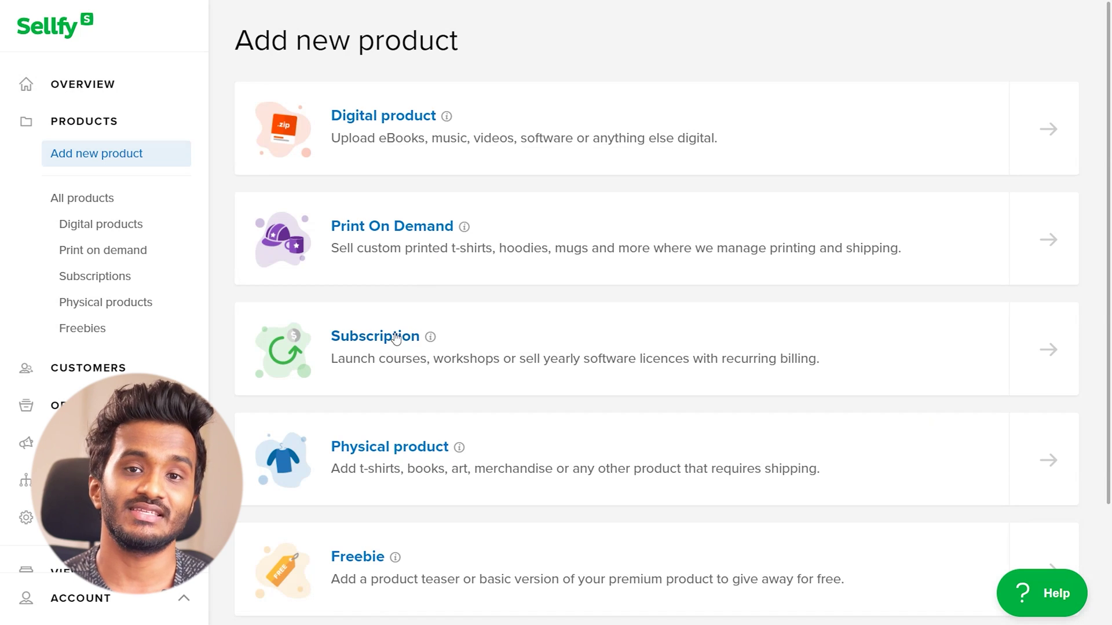
pyautogui.scroll(-3, 387, 394)
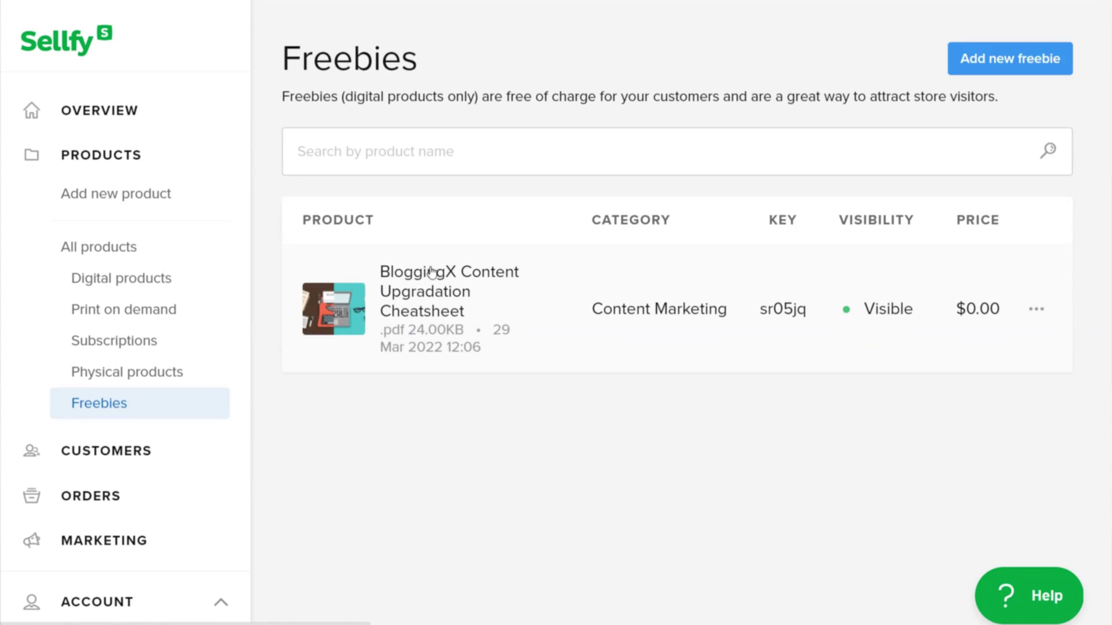
# - Scroll through the cheatsheet freebie's Edit product page
pyautogui.scroll(-5, 468, 244)
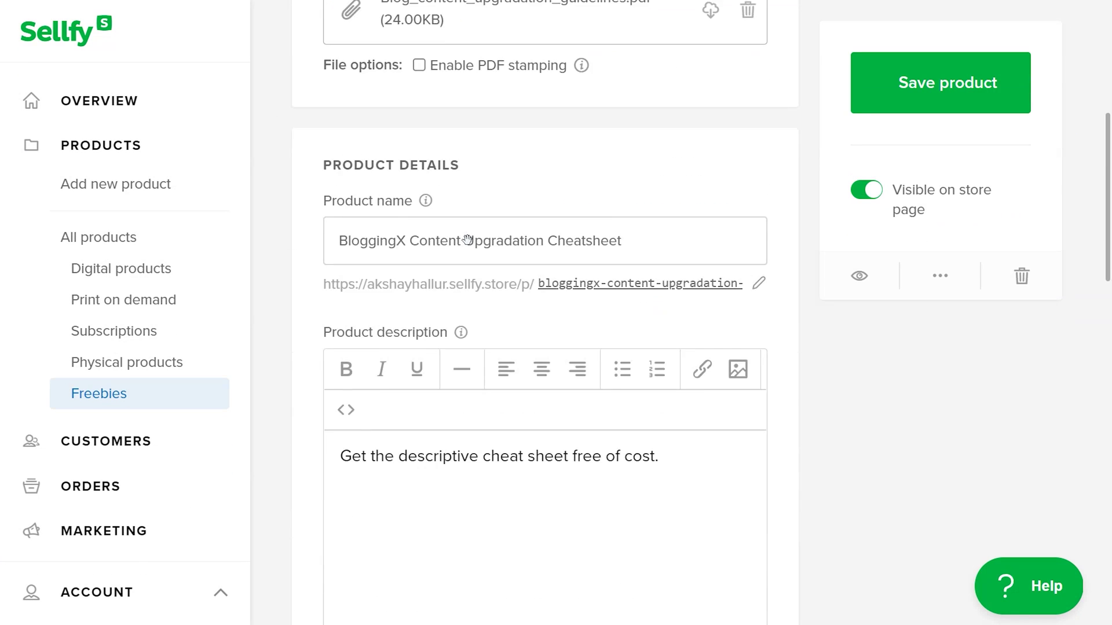
pyautogui.scroll(-5, 475, 289)
pyautogui.scroll(-5, 484, 337)
pyautogui.scroll(5, 730, 350)
pyautogui.scroll(5, 915, 324)
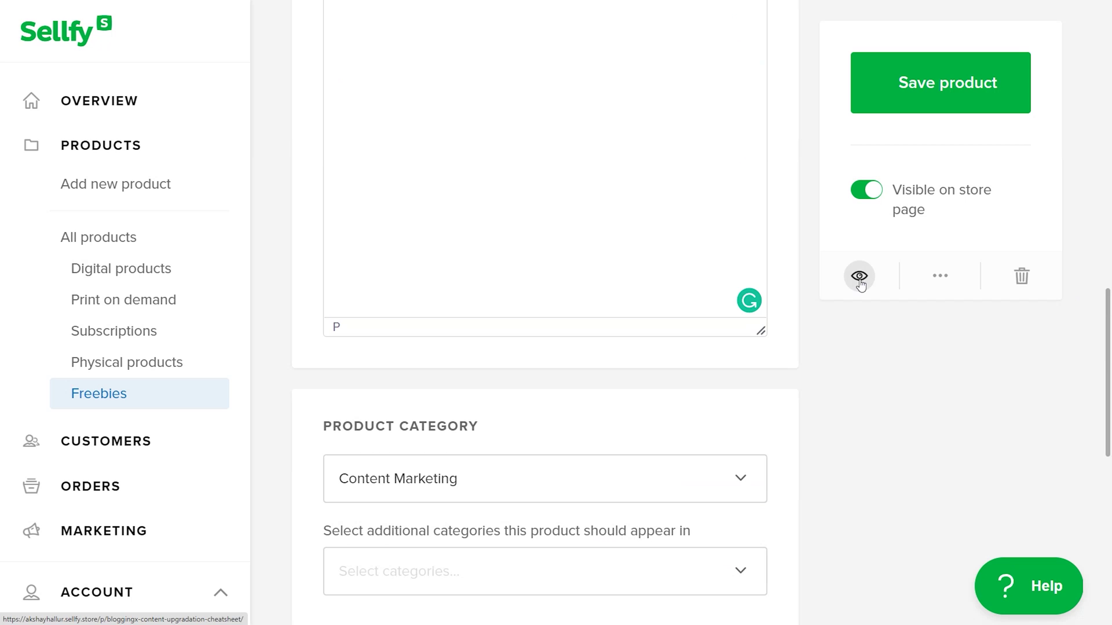
# - Check the product's extra options, then open the cheatsheet row's actions menu in Freebies
pyautogui.click(938, 282)
pyautogui.scroll(15, 956, 409)
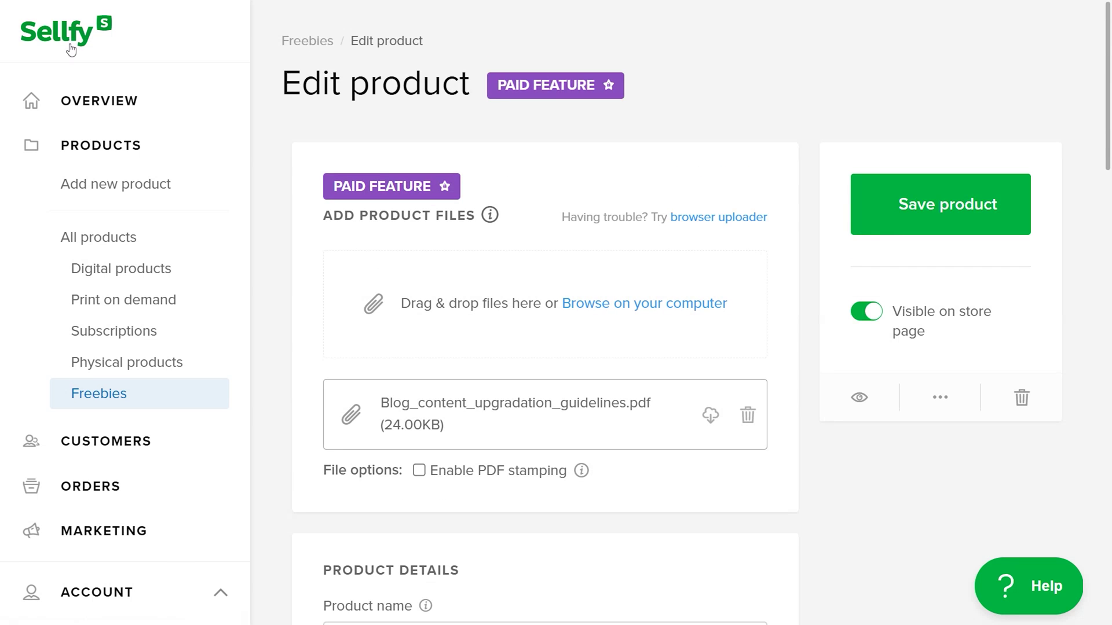
pyautogui.click(301, 42)
pyautogui.click(1036, 299)
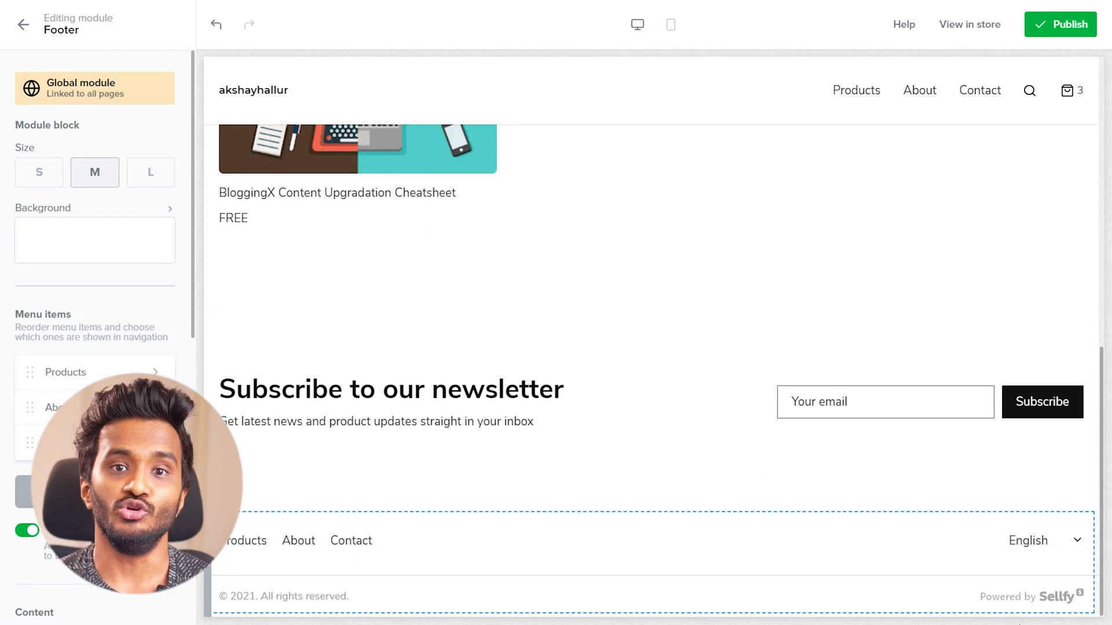
# - Start a footer link, check its link types, then cancel and return to home settings
pyautogui.click(93, 492)
pyautogui.click(294, 101)
pyautogui.click(249, 130)
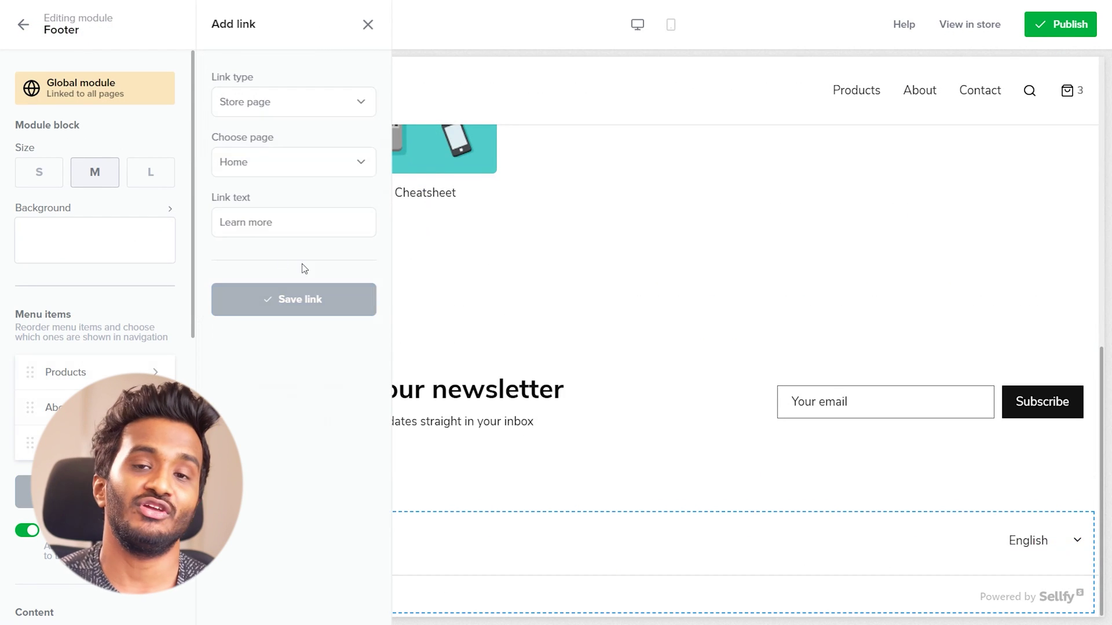
pyautogui.click(368, 24)
pyautogui.click(23, 25)
# - In the Checkout module, turn on Mandatory T&C agreement and Show container
pyautogui.click(26, 441)
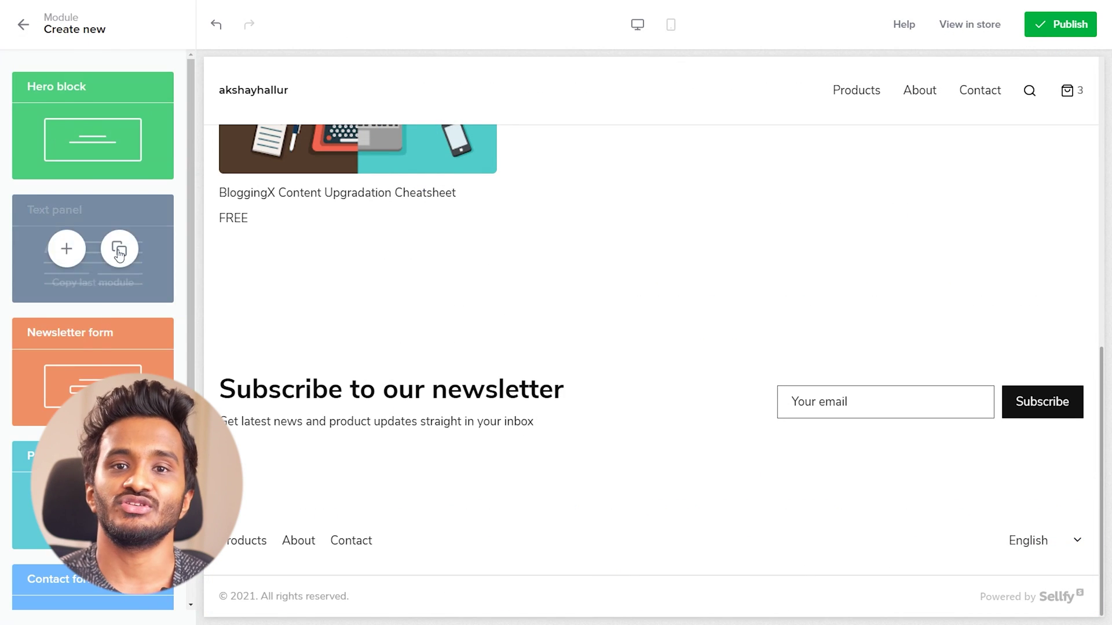
pyautogui.scroll(-5, 93, 290)
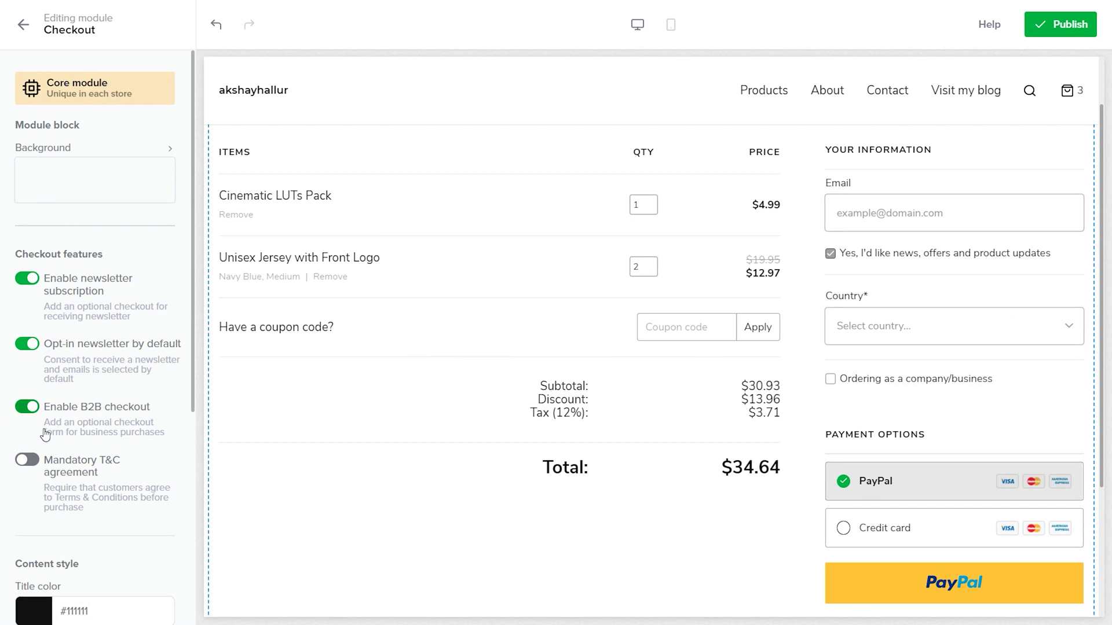
pyautogui.scroll(-2, 45, 434)
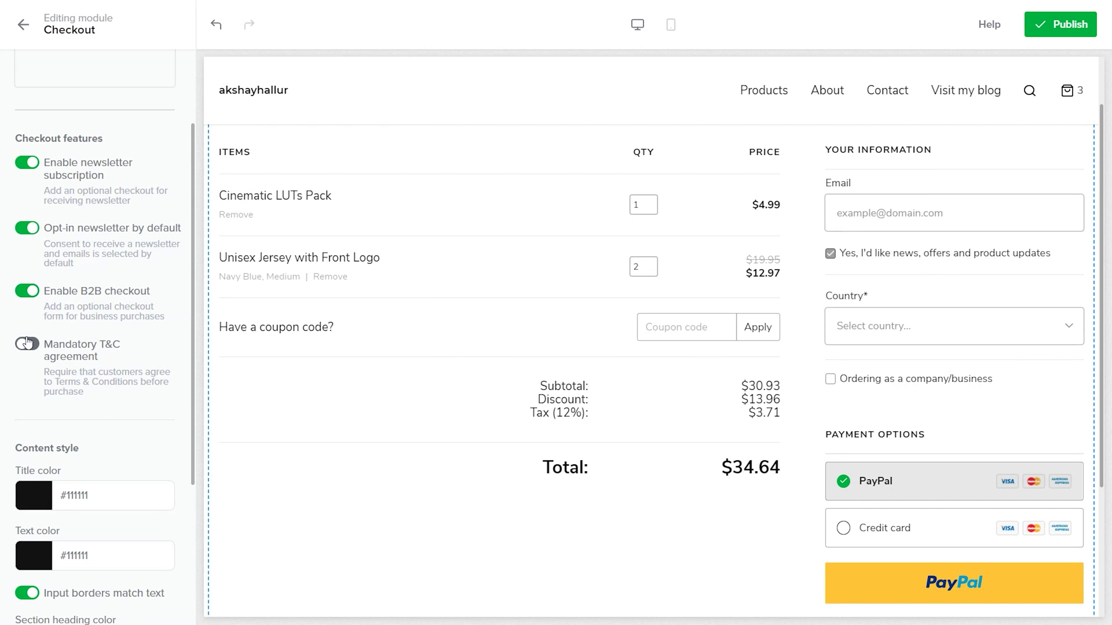
pyautogui.click(27, 344)
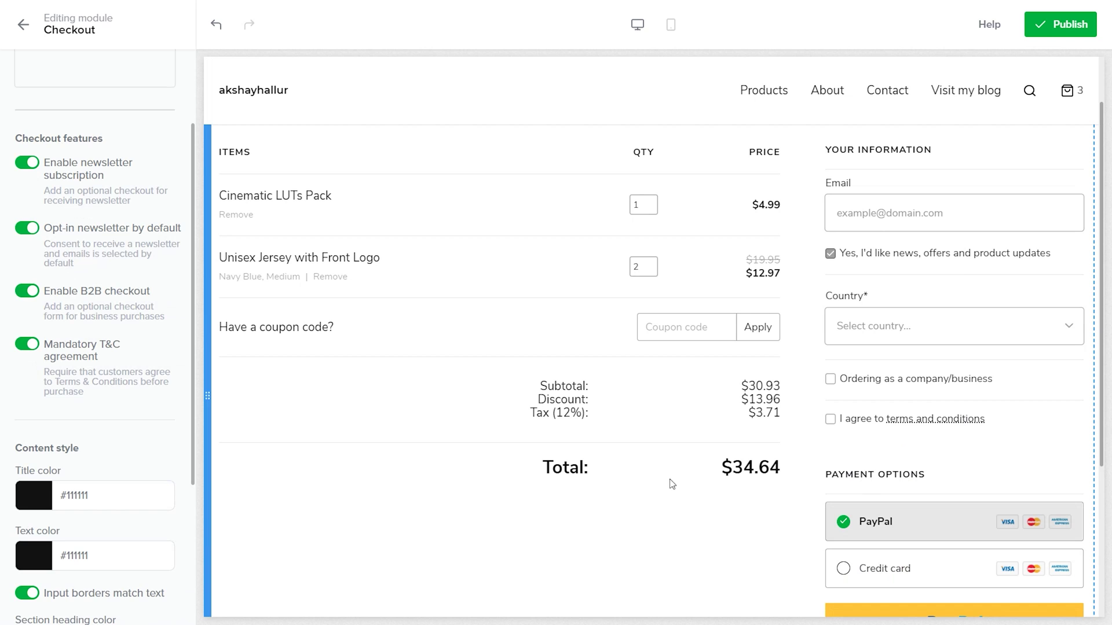
pyautogui.scroll(-4, 83, 476)
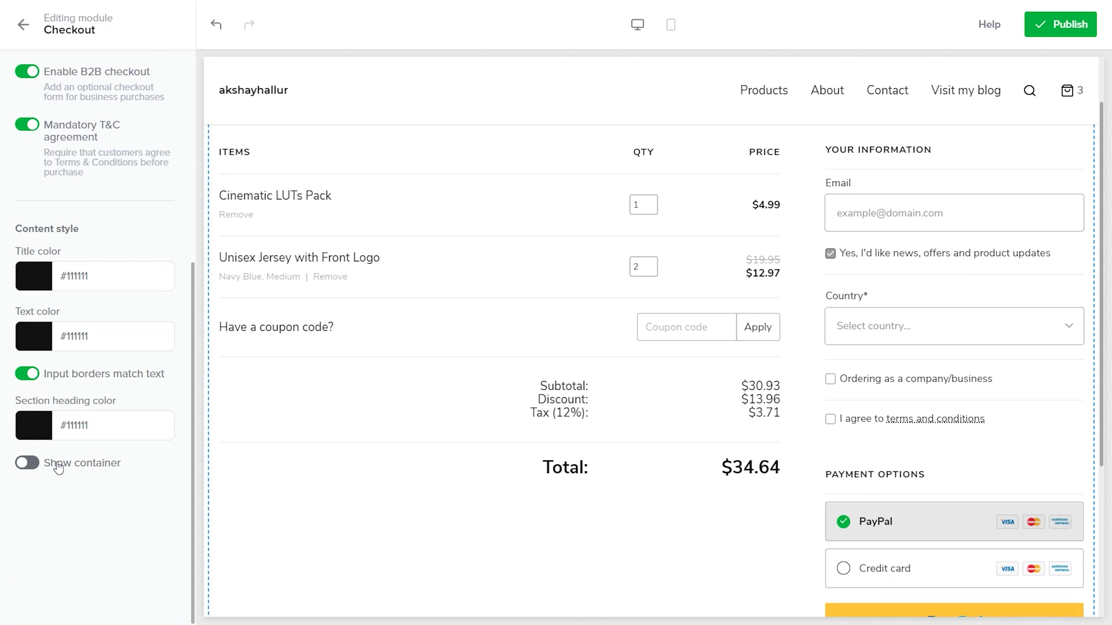
pyautogui.click(58, 468)
pyautogui.scroll(6, 59, 467)
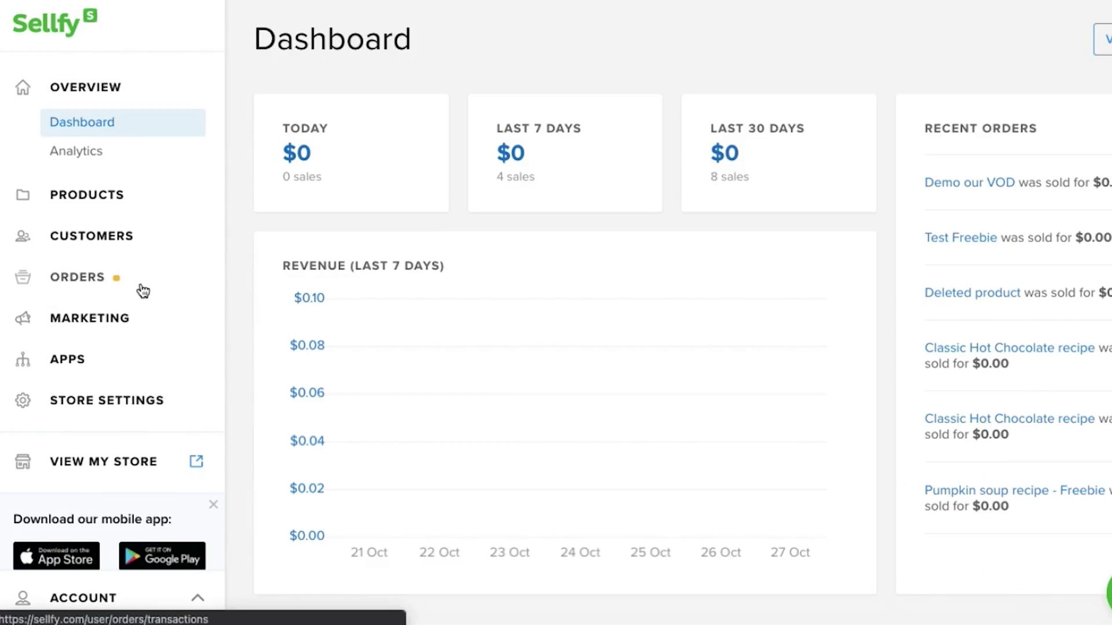
# - View the 21 Oct 2021 03:16 order, then start a new email campaign and list its types
pyautogui.click(143, 292)
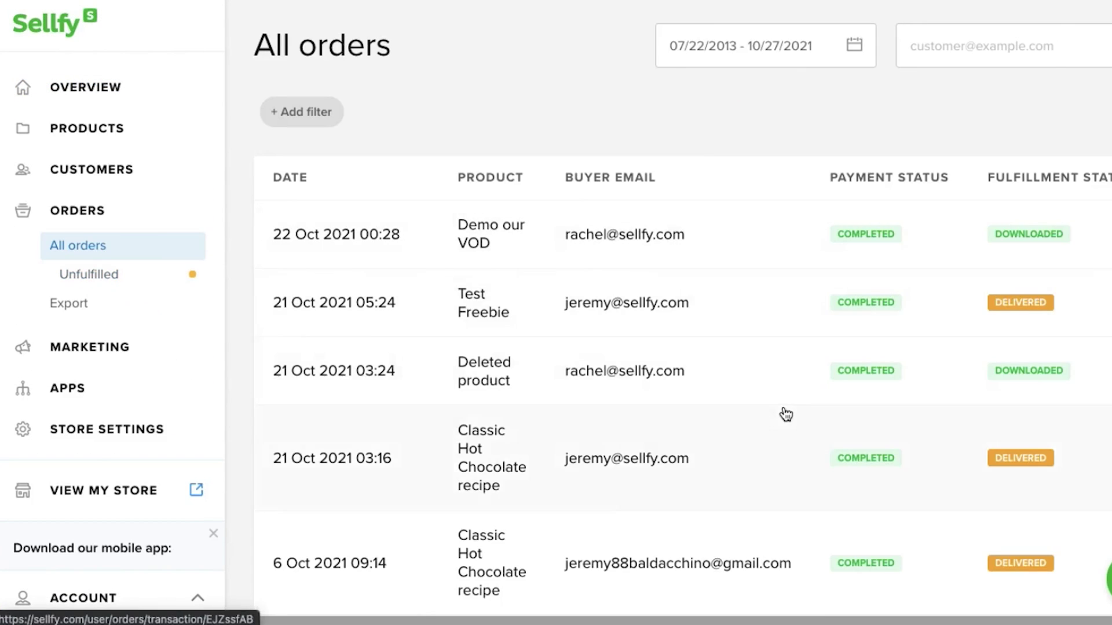
pyautogui.scroll(-3, 786, 415)
pyautogui.click(752, 289)
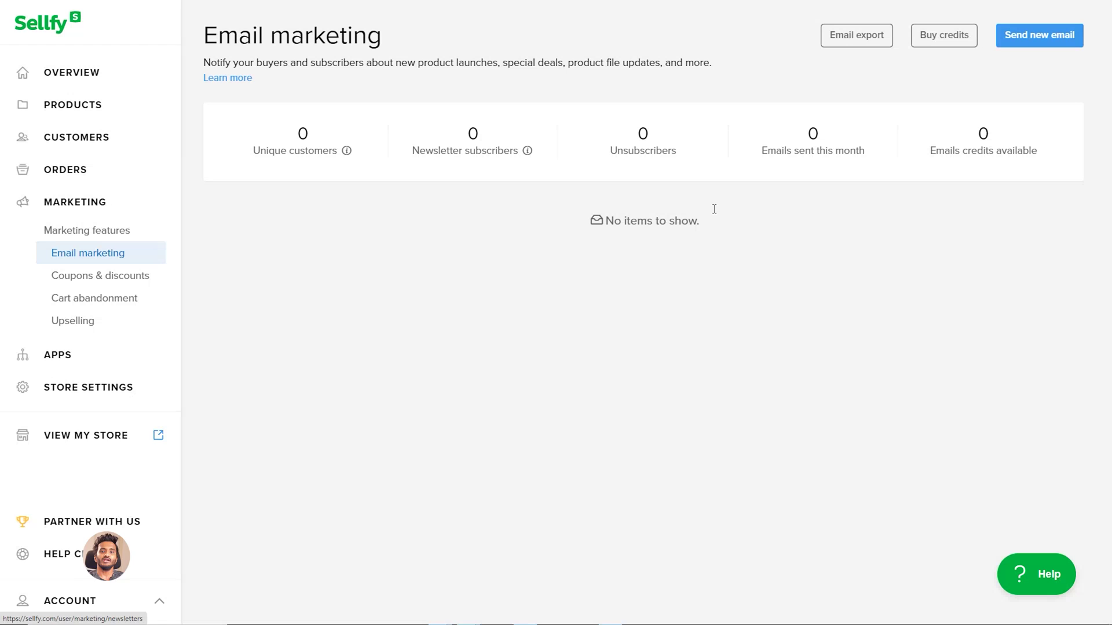
pyautogui.click(1033, 35)
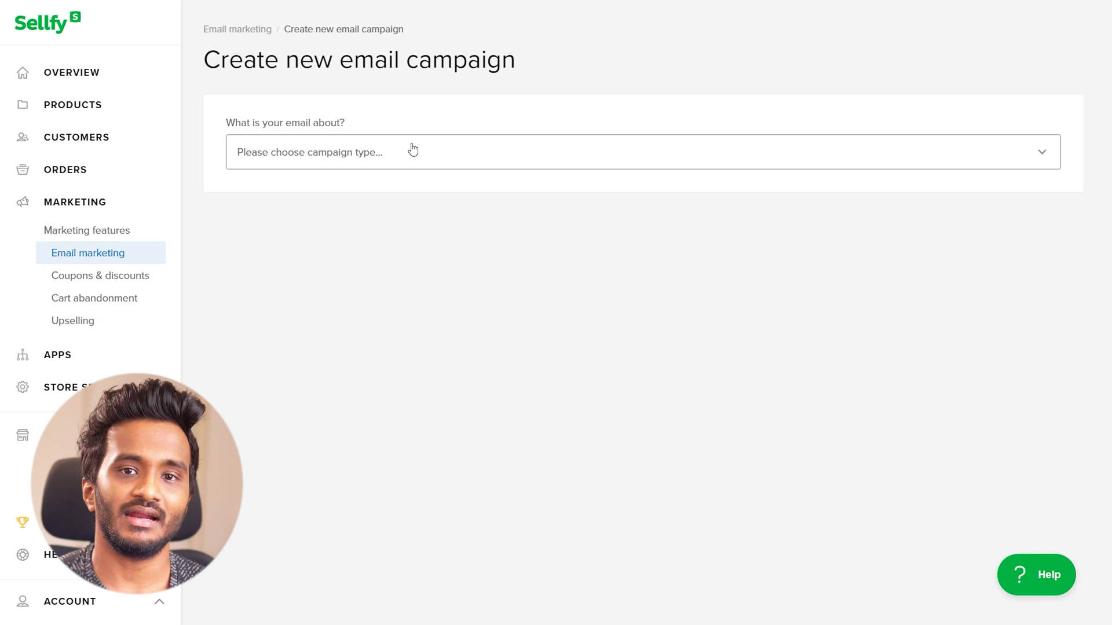
pyautogui.click(406, 152)
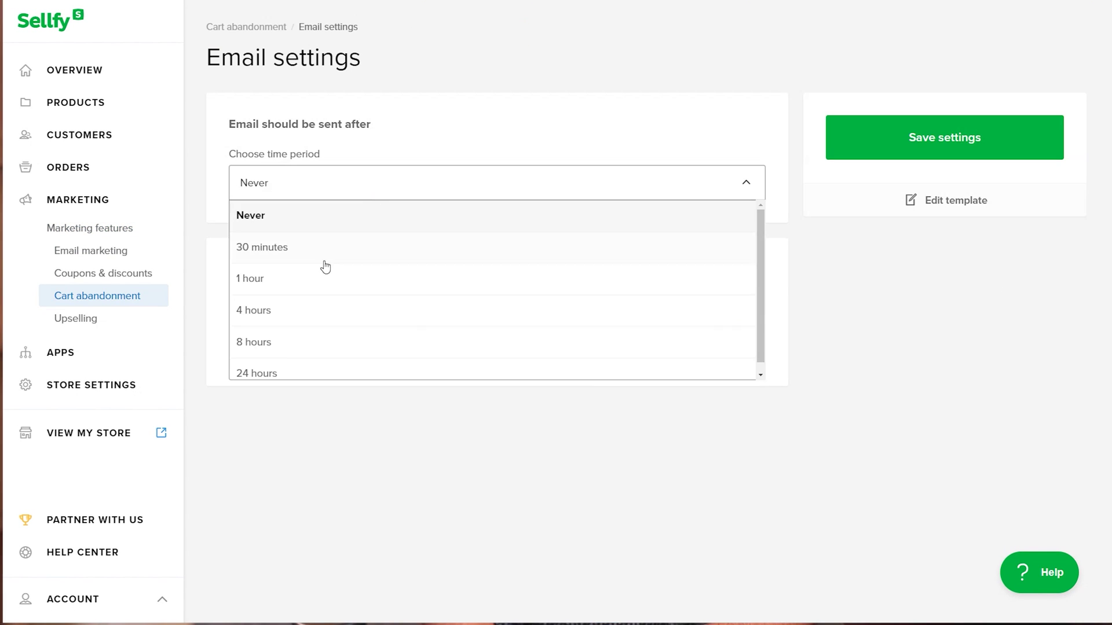
# - Review the recovery email delay and save the cart-abandonment email template
pyautogui.click(301, 310)
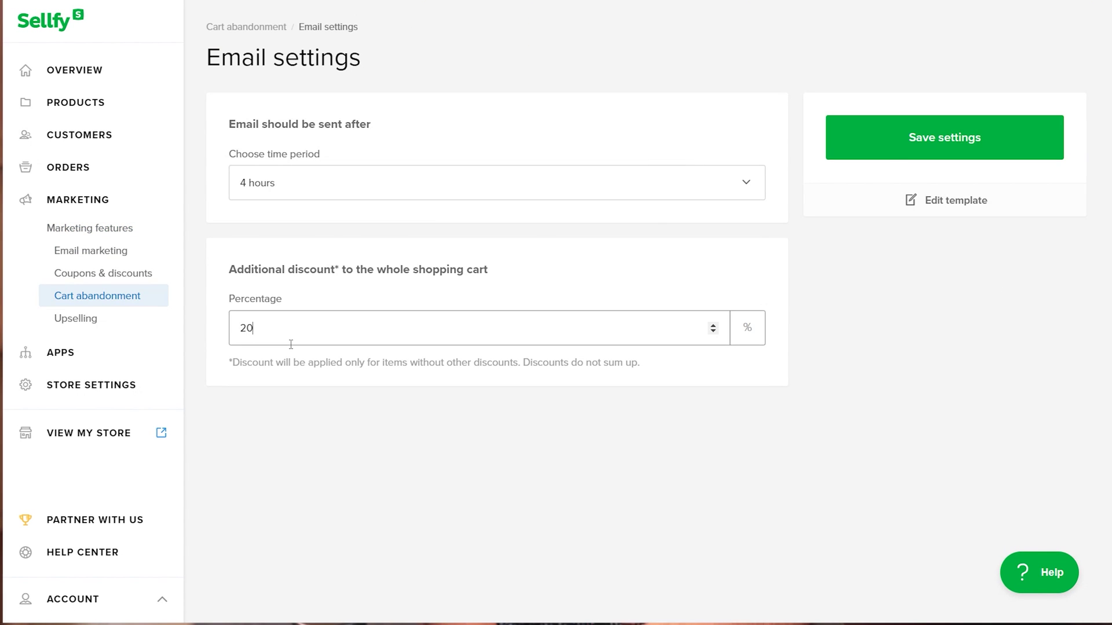
pyautogui.click(913, 145)
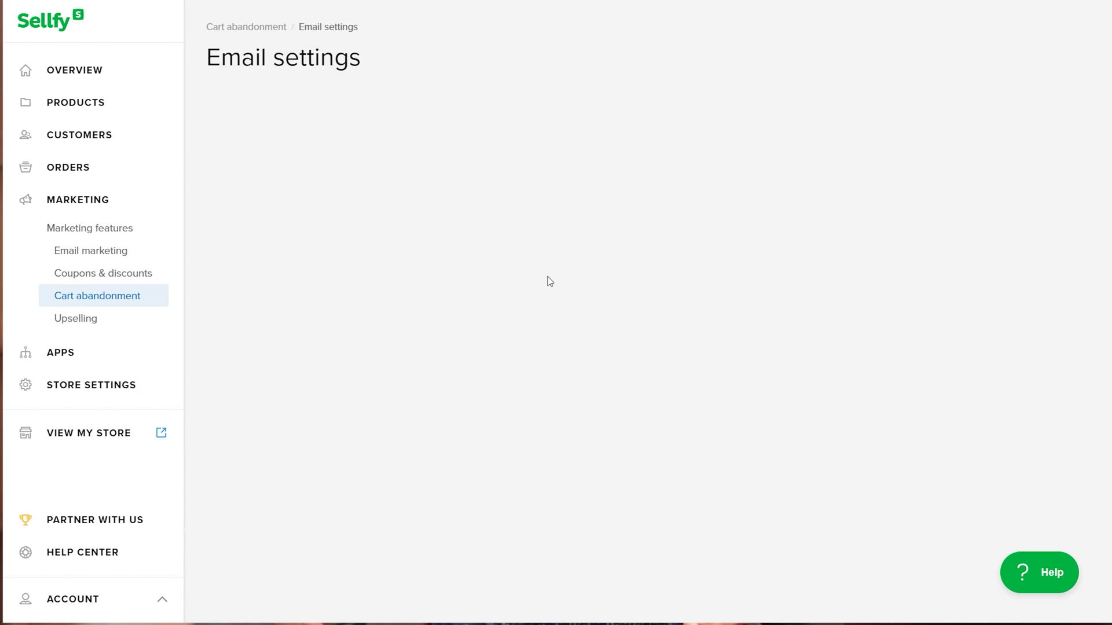
pyautogui.scroll(-5, 772, 333)
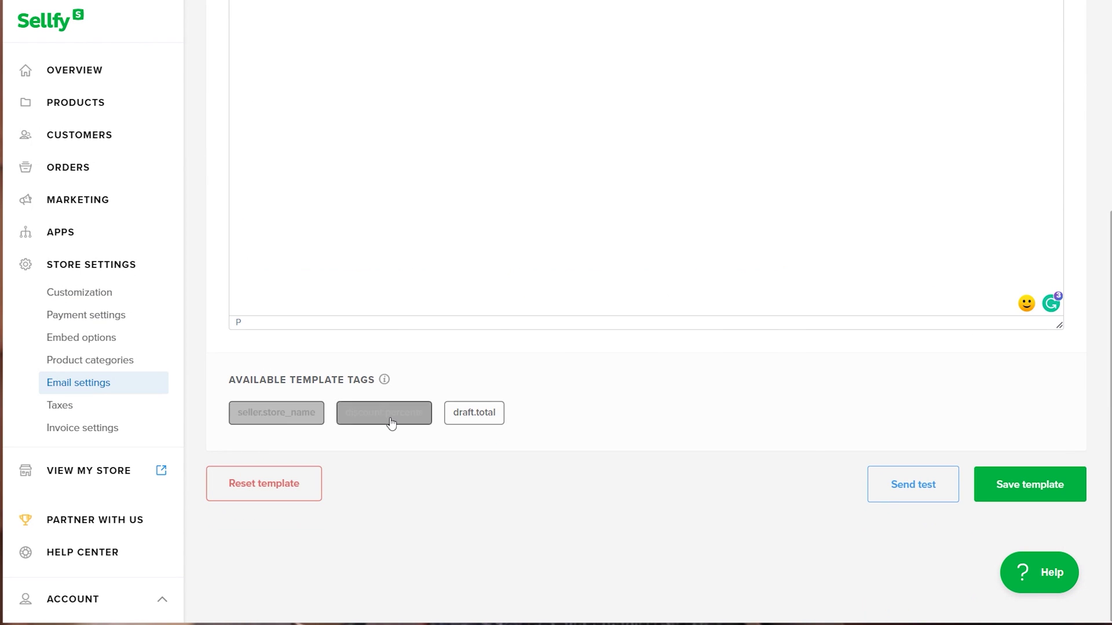
pyautogui.click(1020, 498)
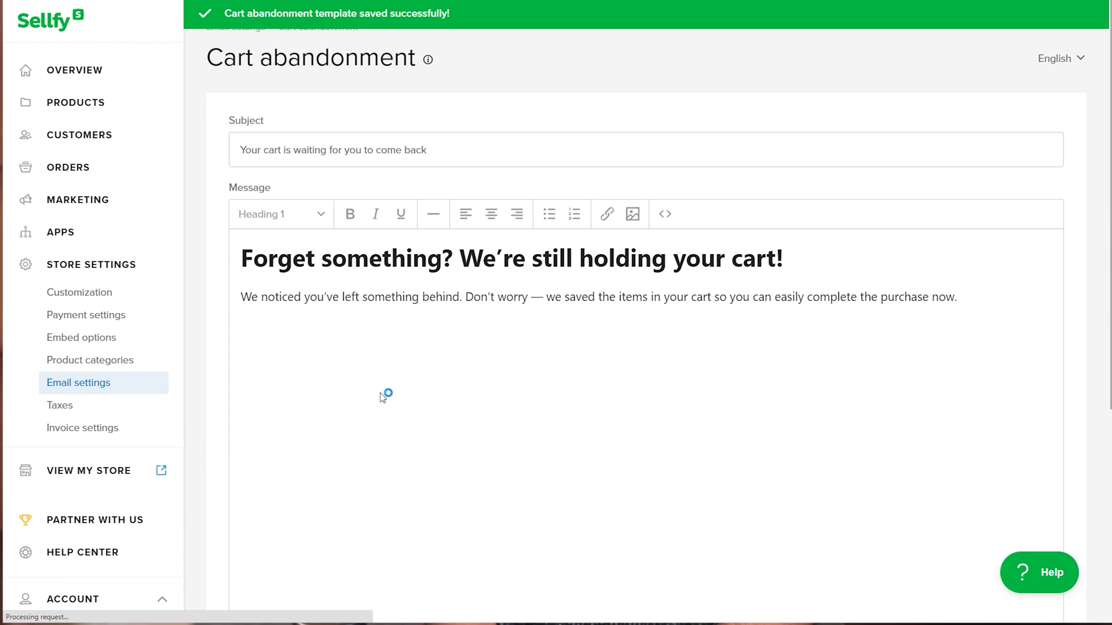
# - In Coupons & discounts, start a new coupon and begin entering its name
pyautogui.click(77, 199)
pyautogui.click(103, 273)
pyautogui.click(1033, 32)
pyautogui.click(998, 87)
pyautogui.click(290, 149)
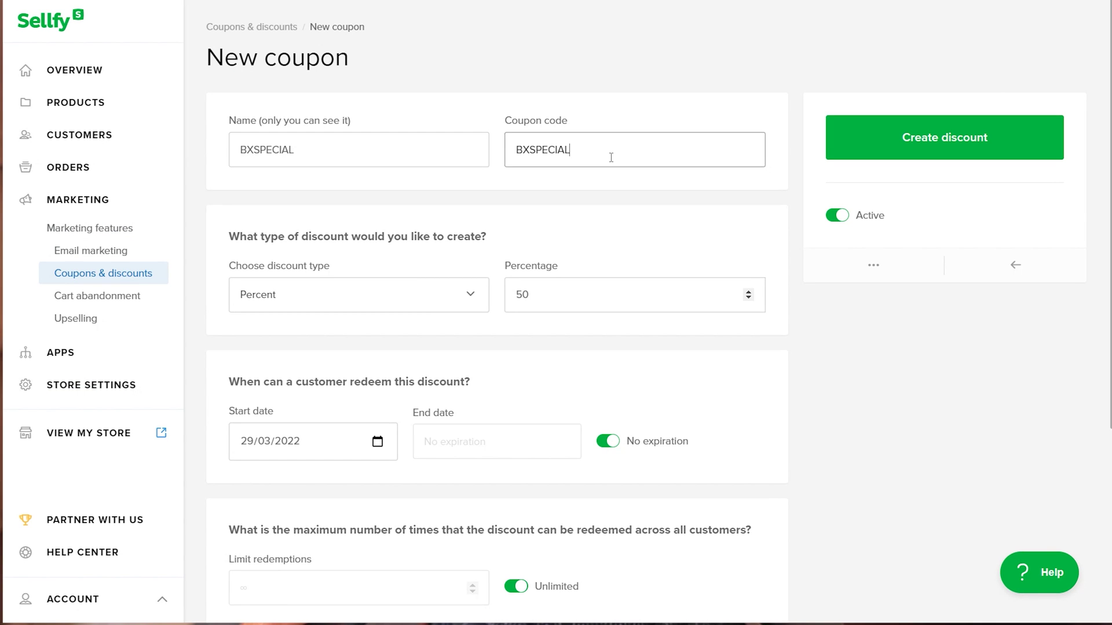
# - Make the coupon non-expiring, 20 percent off, applied to the BloggingX eBook
pyautogui.click(615, 444)
pyautogui.scroll(-4, 610, 262)
pyautogui.write('20')
pyautogui.scroll(-1, 681, 133)
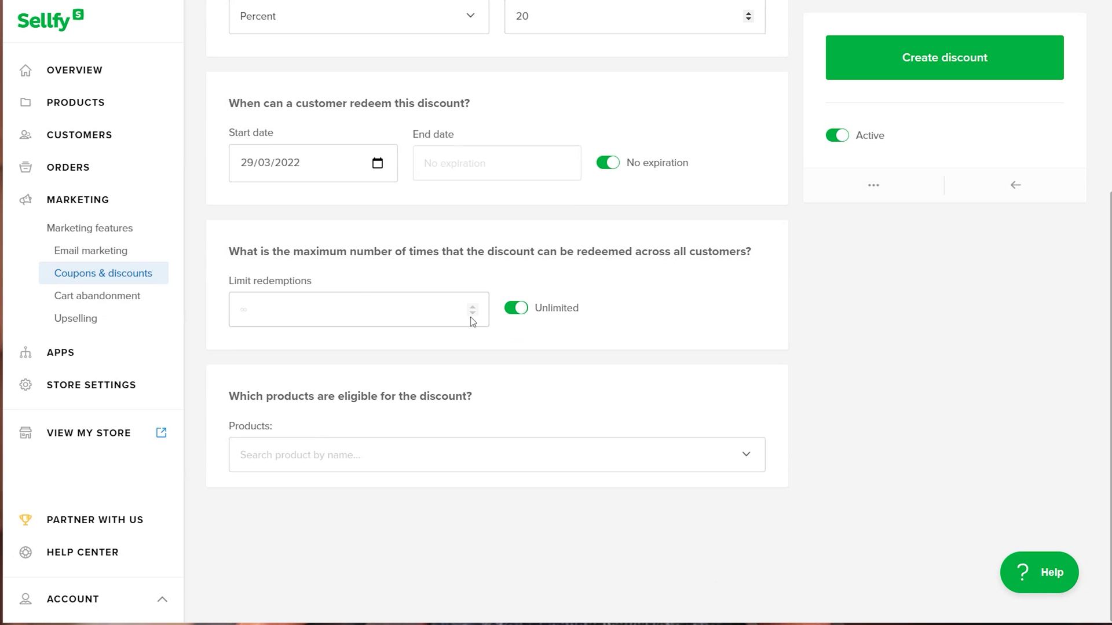
pyautogui.click(376, 454)
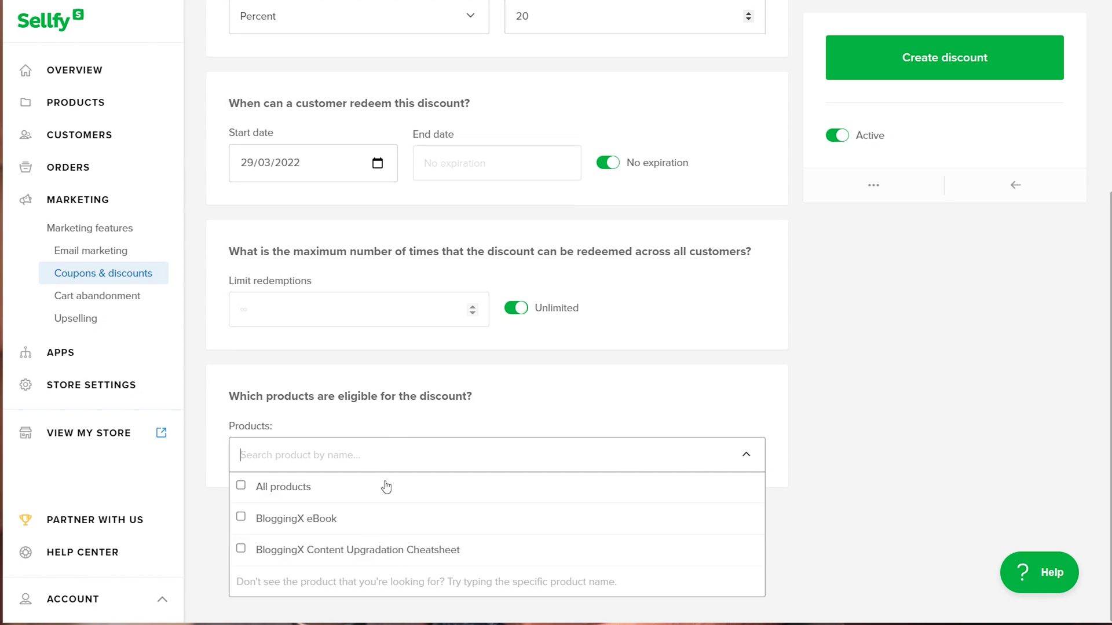
pyautogui.click(272, 516)
# - Create the BXSPECIAL20 discount, then start a new upsell offer
pyautogui.scroll(3, 922, 285)
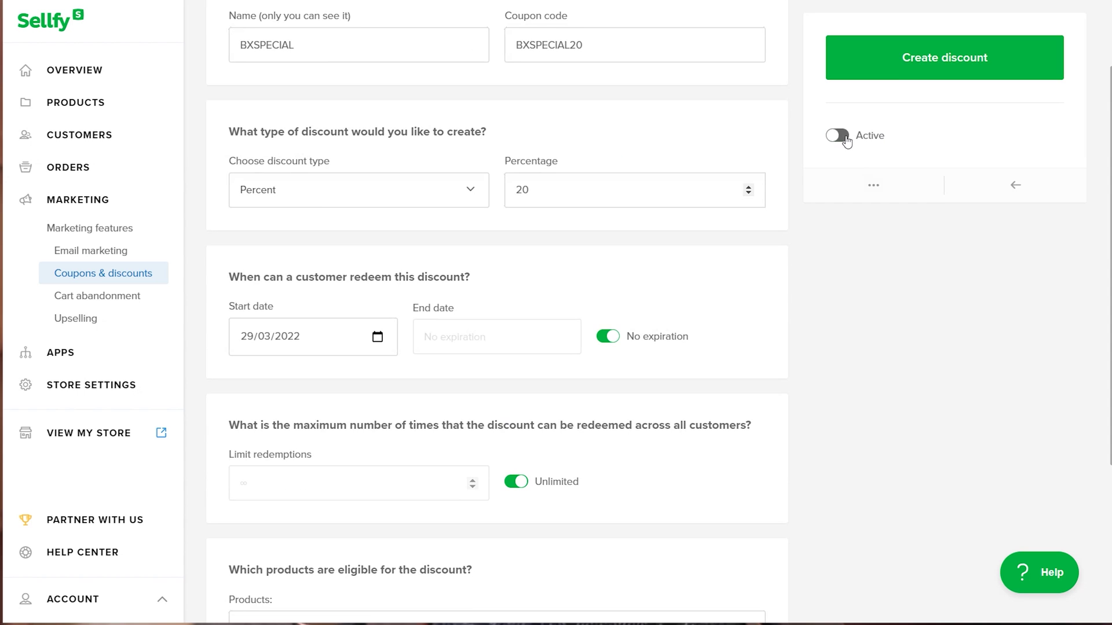
pyautogui.click(945, 58)
pyautogui.click(81, 318)
pyautogui.click(1044, 38)
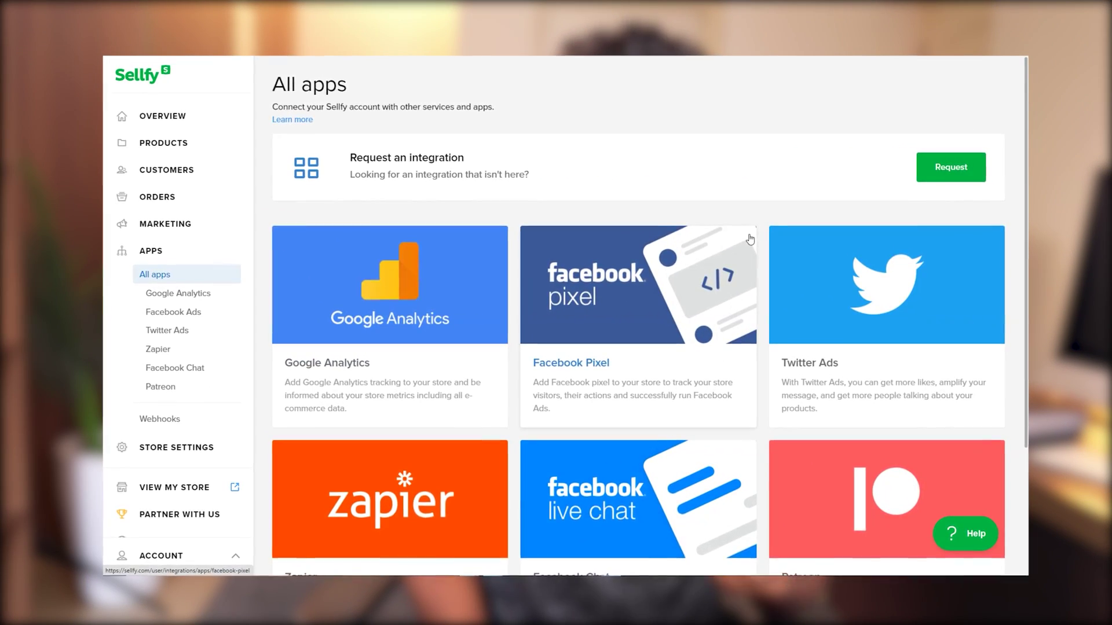
# - From All apps, open Webhooks, start a new webhook and list its Event choices
pyautogui.scroll(-3, 753, 238)
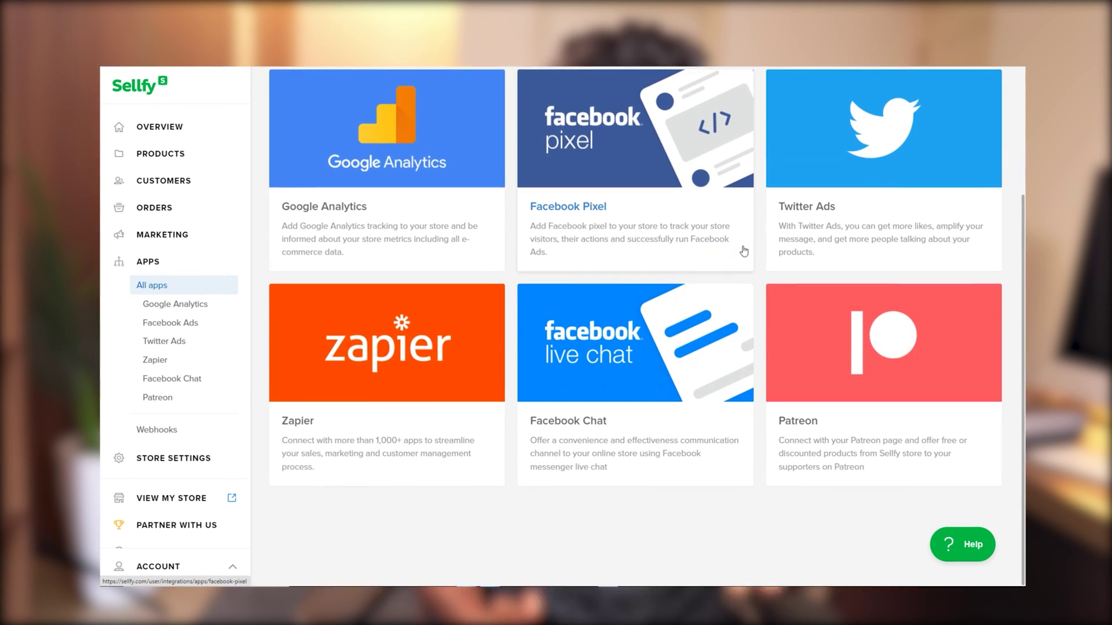
pyautogui.click(185, 432)
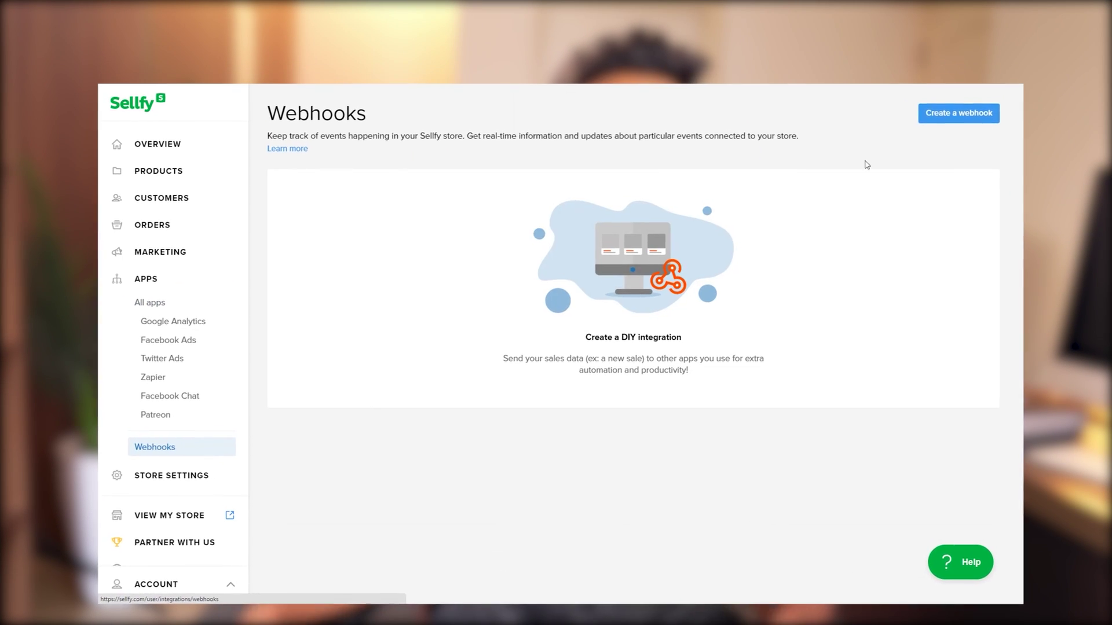
pyautogui.click(960, 107)
pyautogui.click(683, 226)
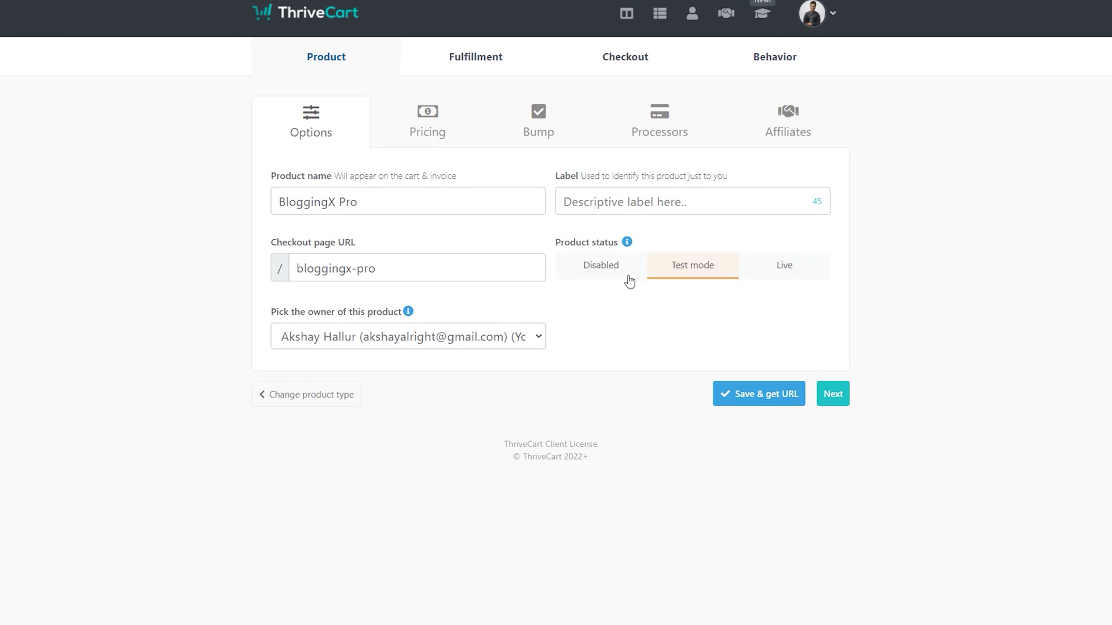
# - Move to Pricing and complete the automatic sales tax setup for Clothing
pyautogui.click(838, 396)
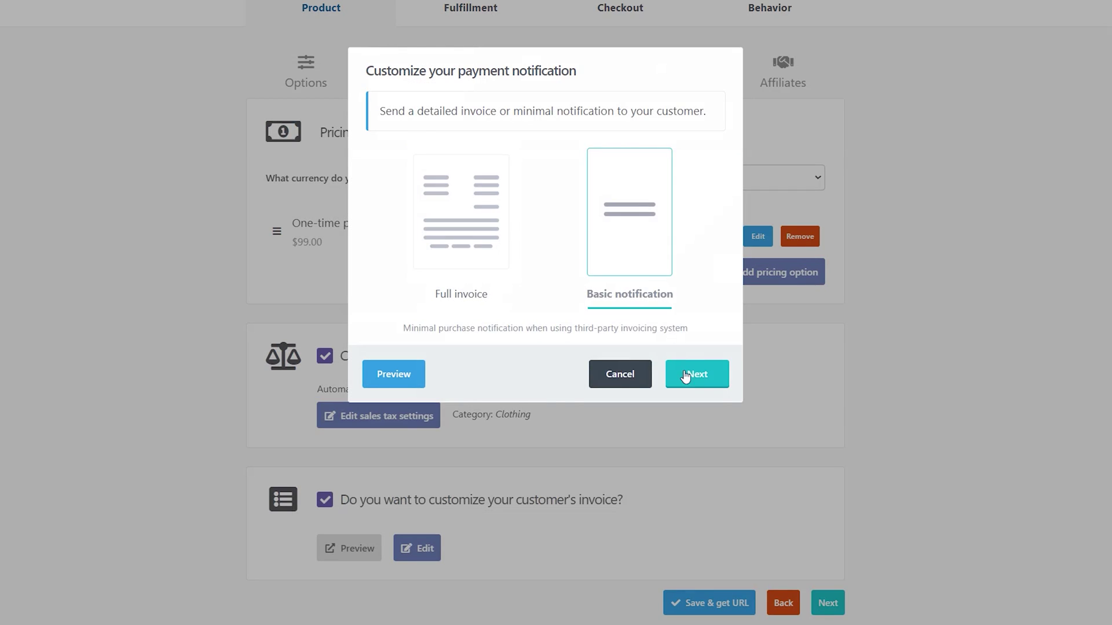
pyautogui.click(685, 376)
pyautogui.click(695, 336)
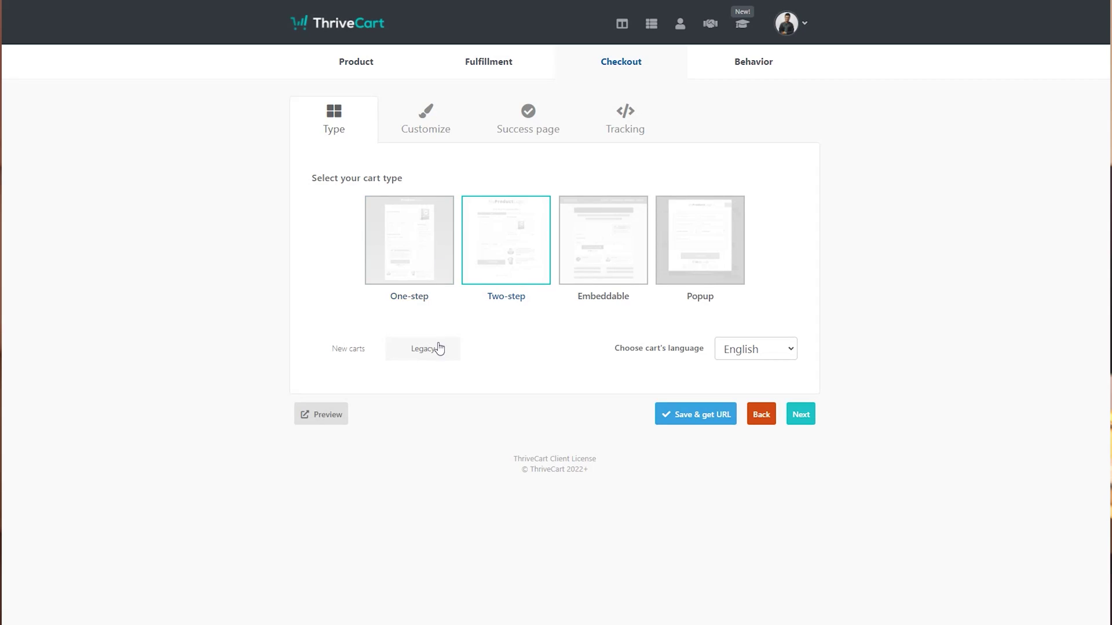
# - Preview the cart customization layout, then return to the cart type choices
pyautogui.click(801, 414)
pyautogui.scroll(-3, 568, 355)
pyautogui.scroll(2, 567, 354)
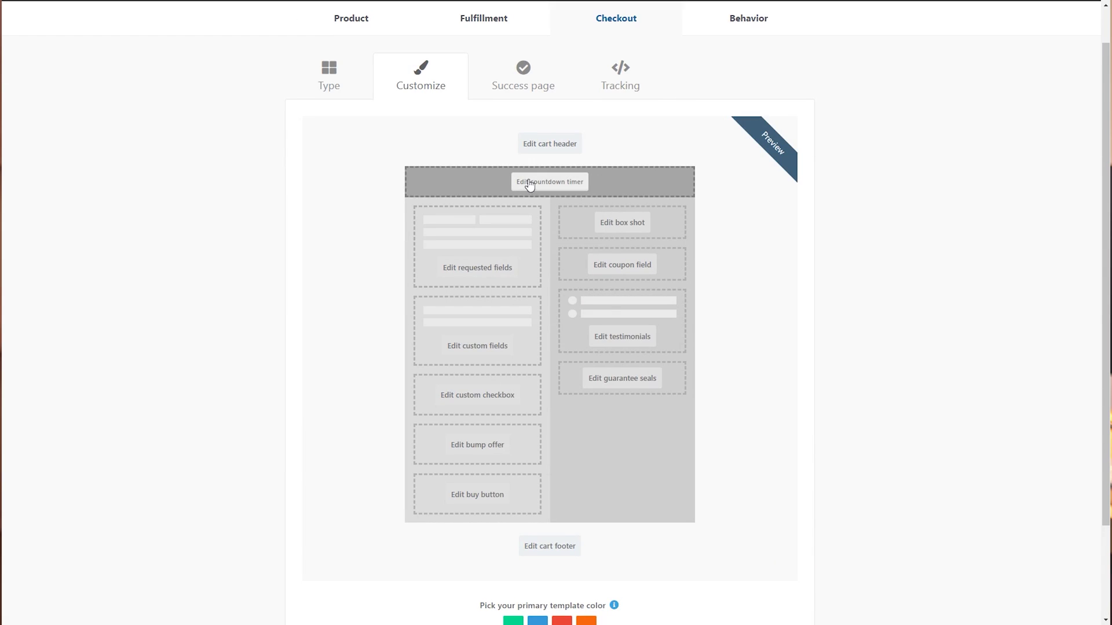
pyautogui.scroll(-2, 536, 443)
pyautogui.click(756, 557)
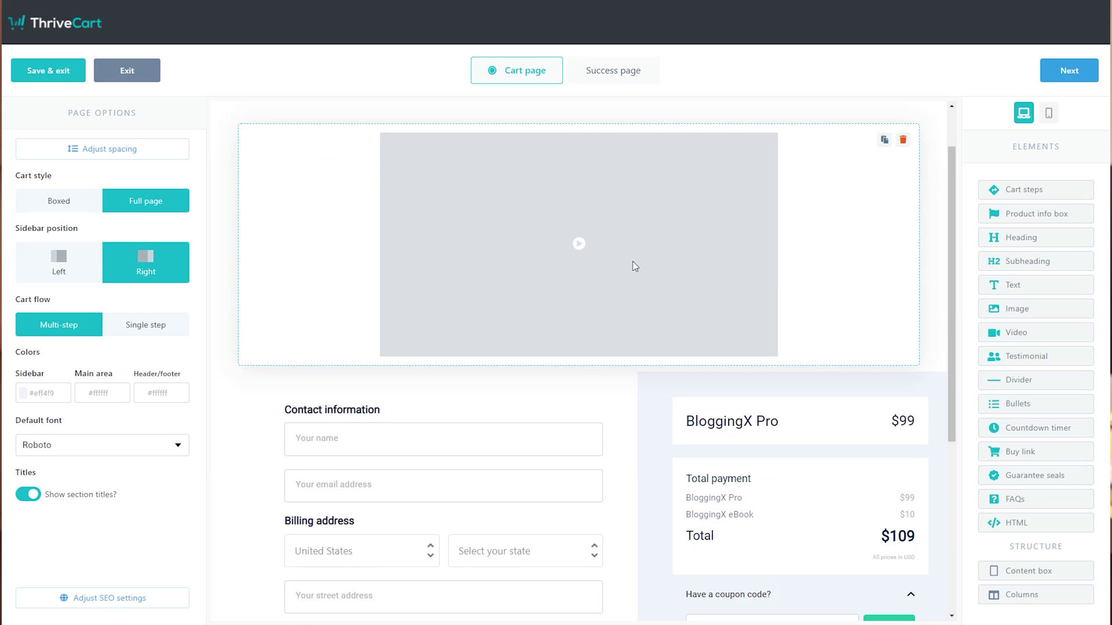
pyautogui.scroll(-4, 632, 262)
pyautogui.scroll(5, 632, 262)
# - On the Payment step, remove the video and add a countdown timer and 30 DAY guarantee seal
pyautogui.click(614, 152)
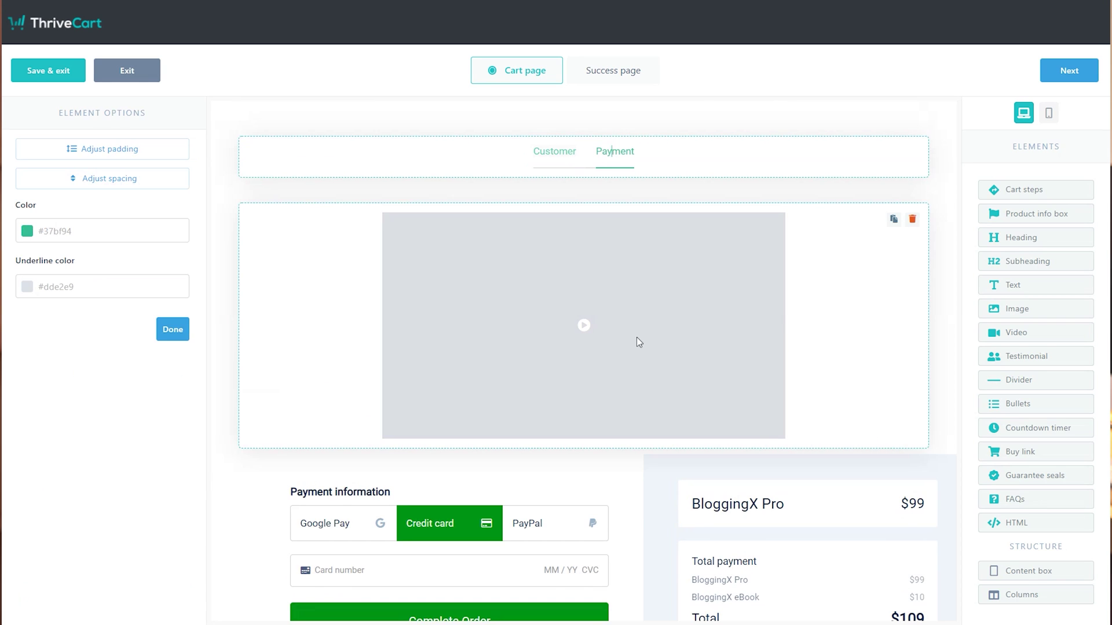
pyautogui.click(925, 223)
pyautogui.click(682, 141)
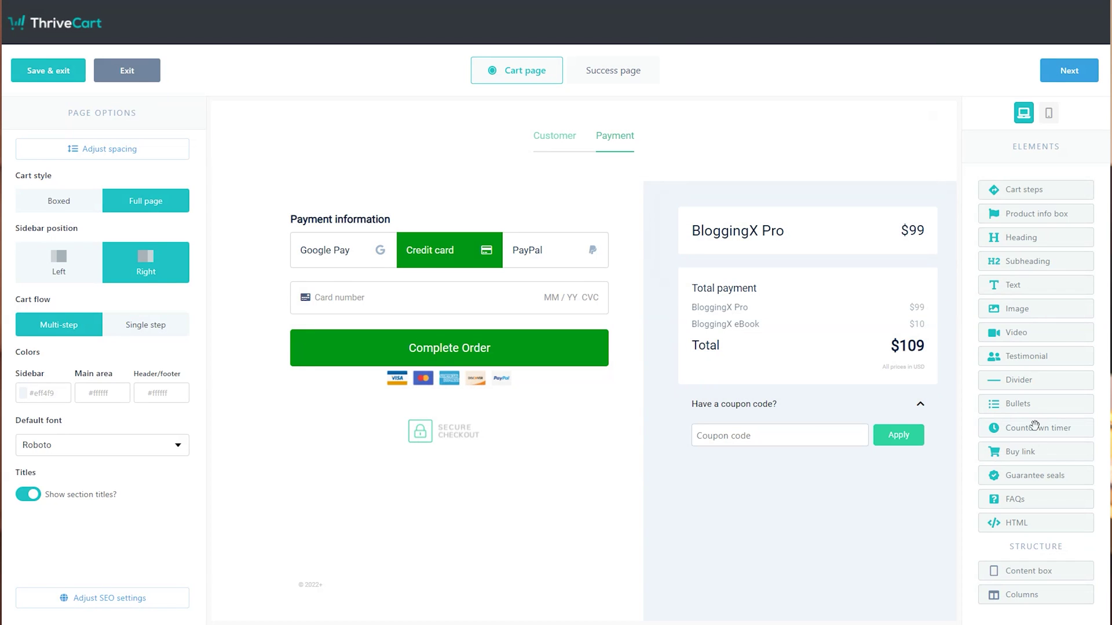
pyautogui.moveTo(1034, 425); pyautogui.dragTo(549, 192)
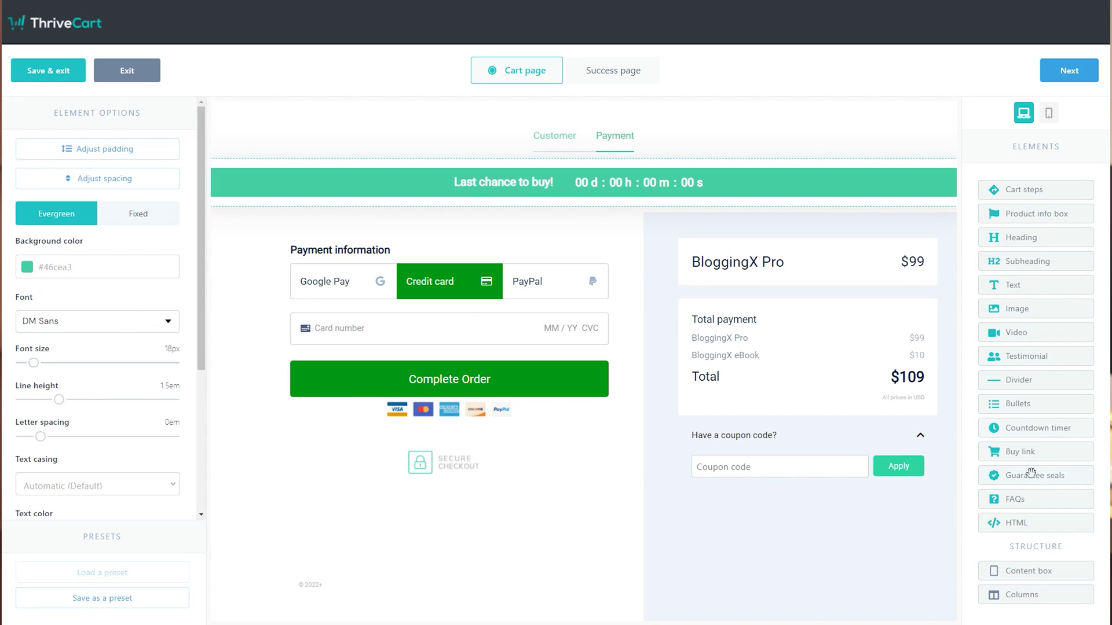
pyautogui.moveTo(1032, 473); pyautogui.dragTo(661, 236)
pyautogui.click(442, 157)
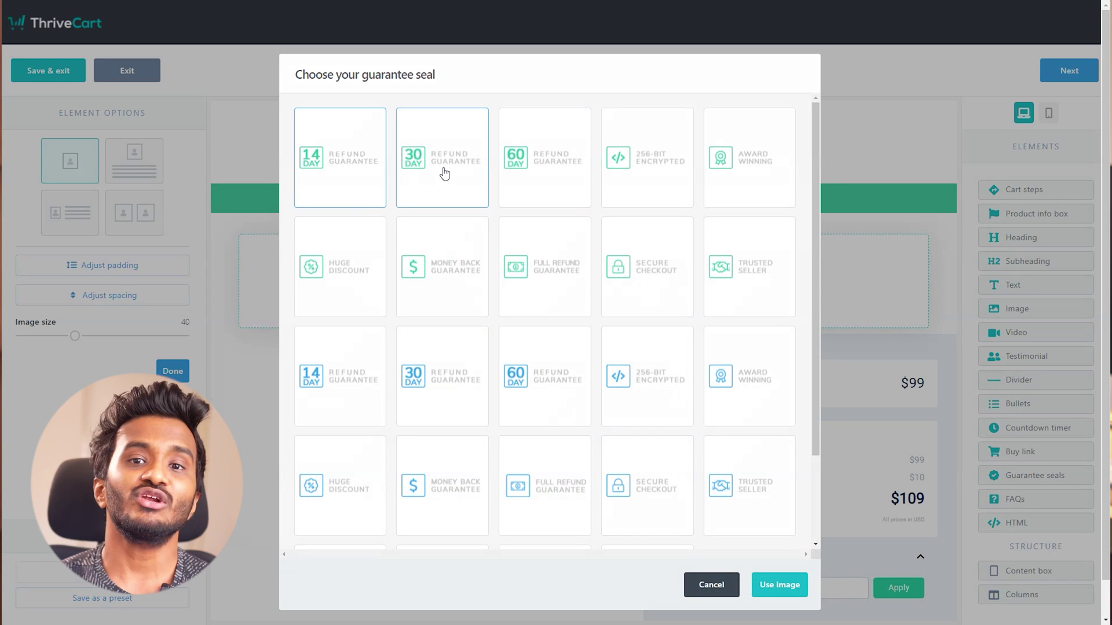
pyautogui.click(780, 584)
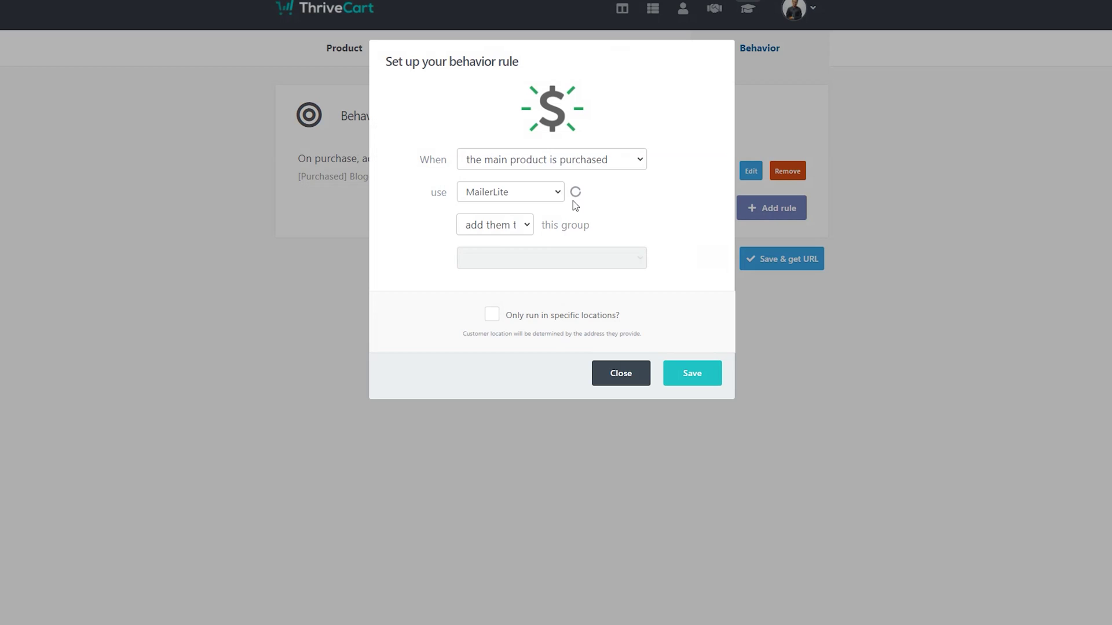
# - Draft a rule triggered when the main product is refunded, leaving the group as None
pyautogui.click(557, 164)
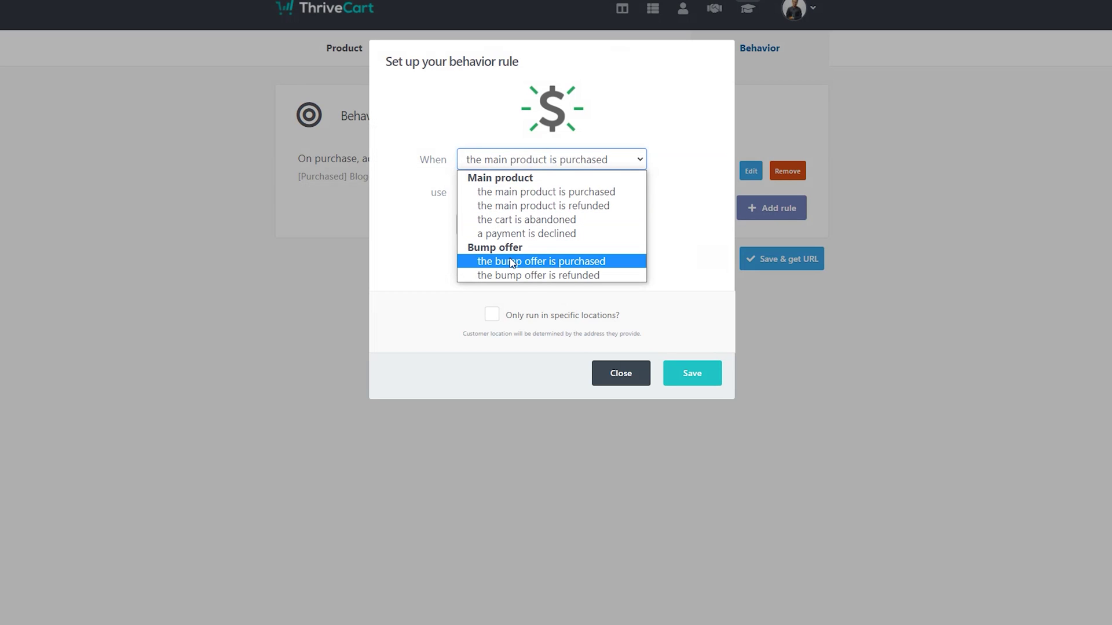
pyautogui.click(506, 212)
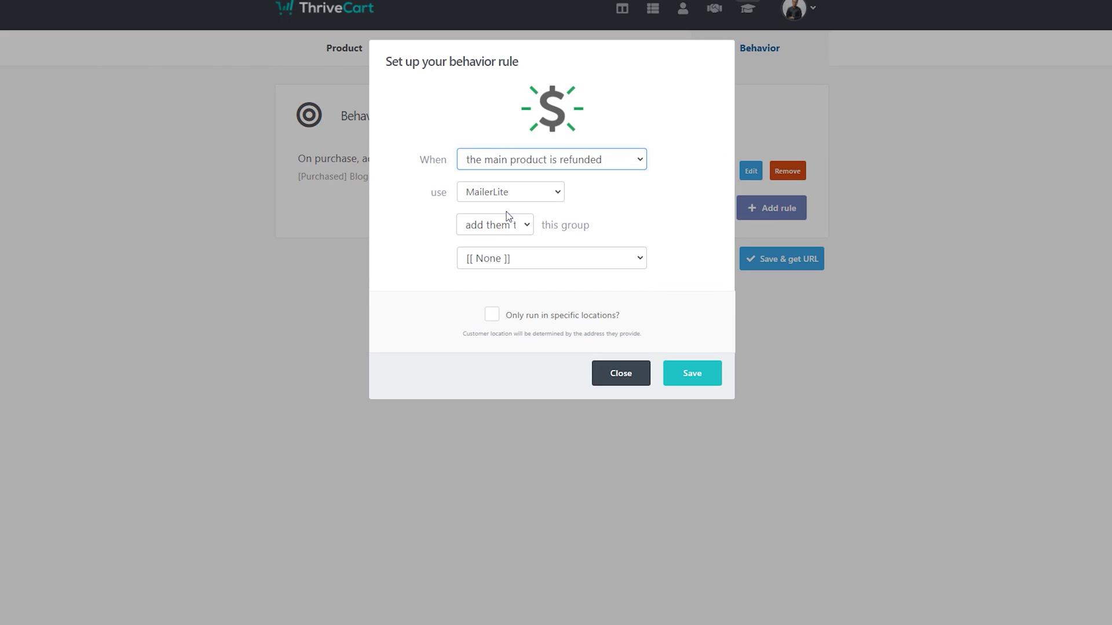
pyautogui.click(505, 224)
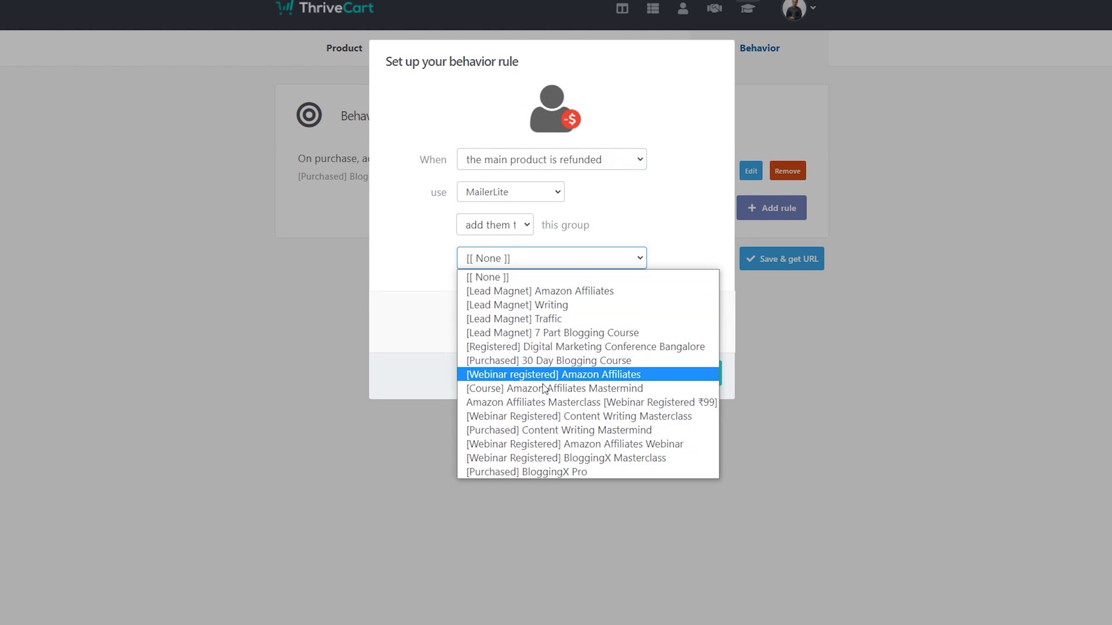
pyautogui.click(421, 300)
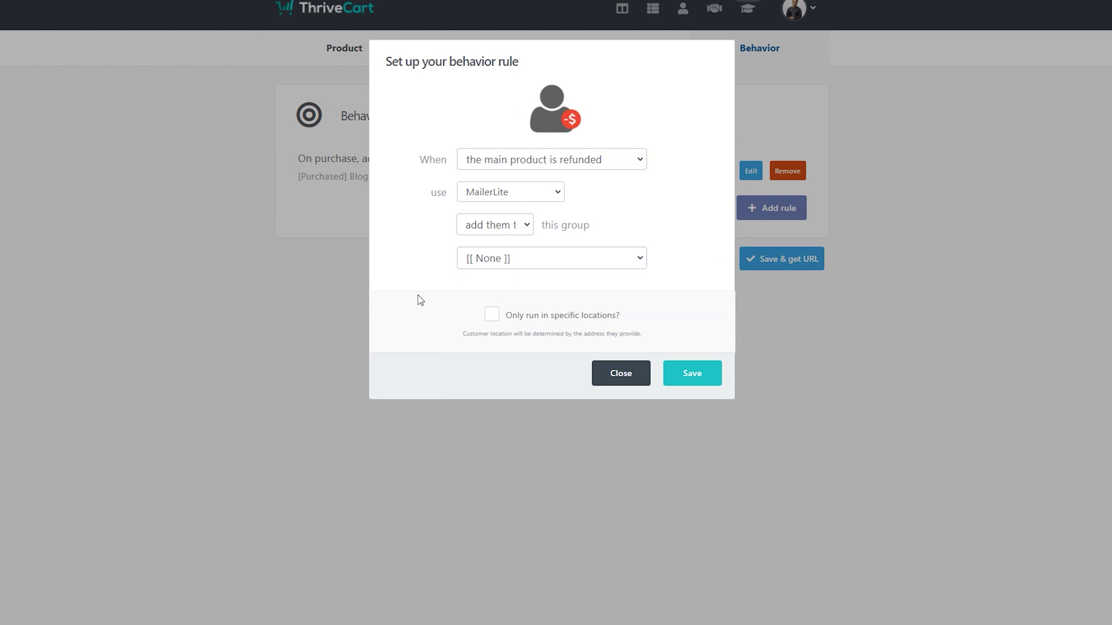
# - Limit the rule to specific locations, review the country list, then discard the draft
pyautogui.click(587, 320)
pyautogui.click(548, 345)
pyautogui.scroll(-3, 564, 238)
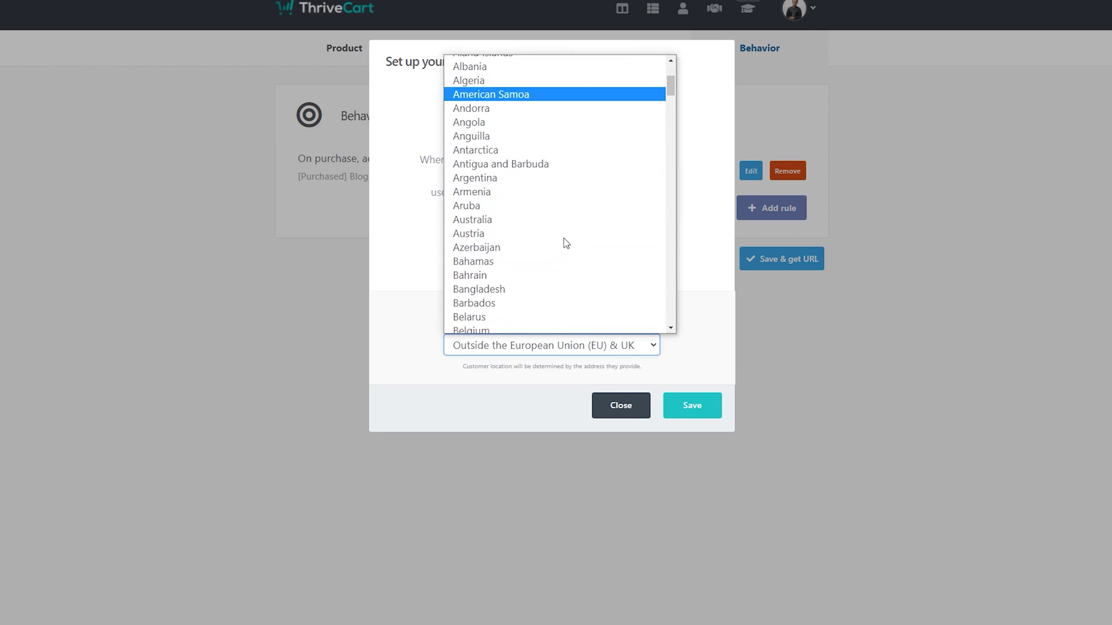
pyautogui.scroll(-10, 566, 242)
pyautogui.click(422, 342)
pyautogui.click(630, 417)
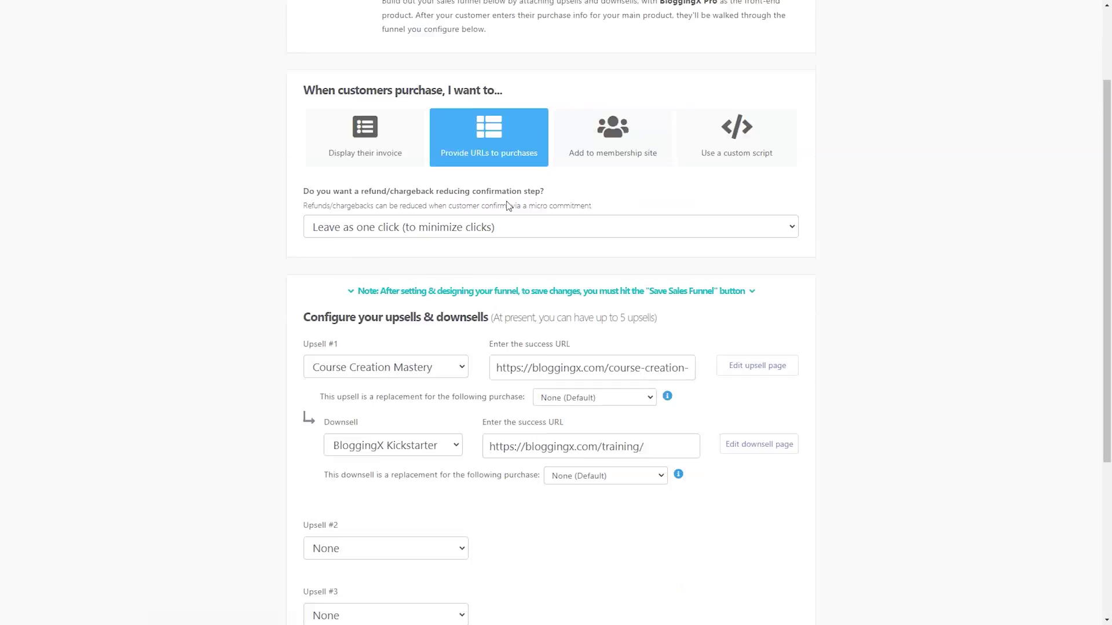
# - Review the Fulfillment upsell options and open the first upsell's page editor
pyautogui.click(501, 226)
pyautogui.scroll(-1, 331, 290)
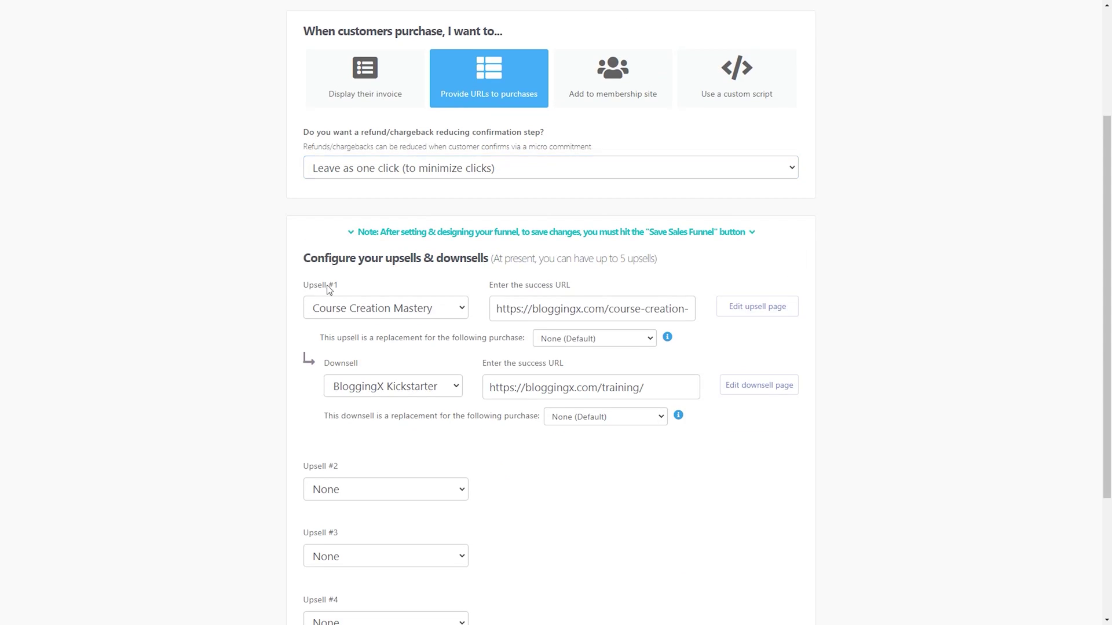
pyautogui.scroll(-3, 322, 302)
pyautogui.scroll(3, 360, 454)
pyautogui.click(758, 307)
pyautogui.click(547, 258)
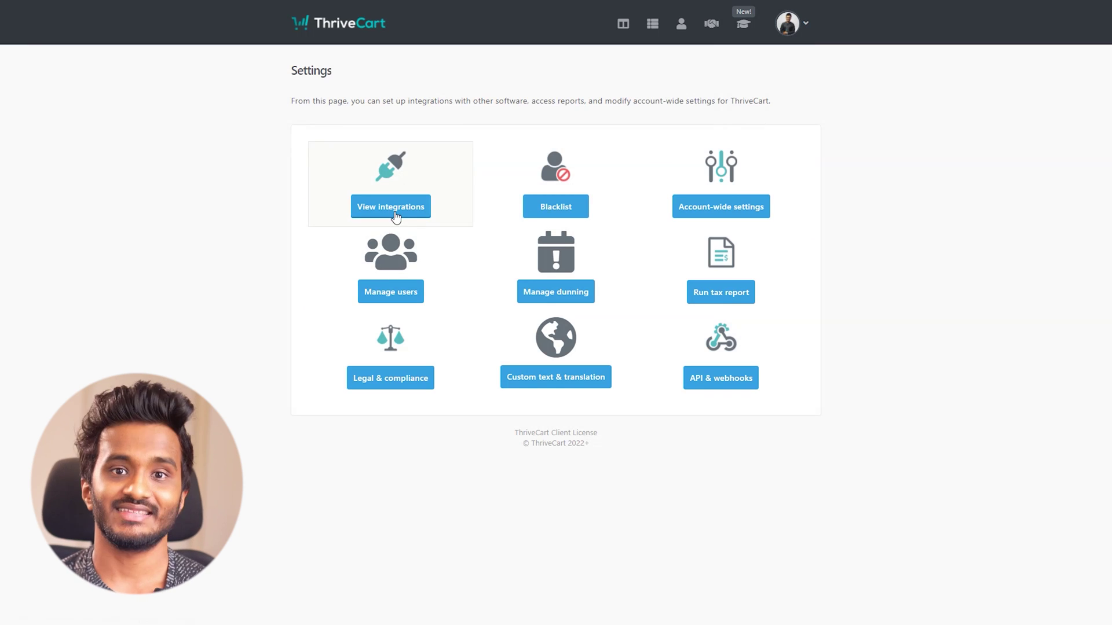
# - Browse ThriveCart's available integrations, leaving the category filter on All integrations
pyautogui.click(393, 214)
pyautogui.click(391, 159)
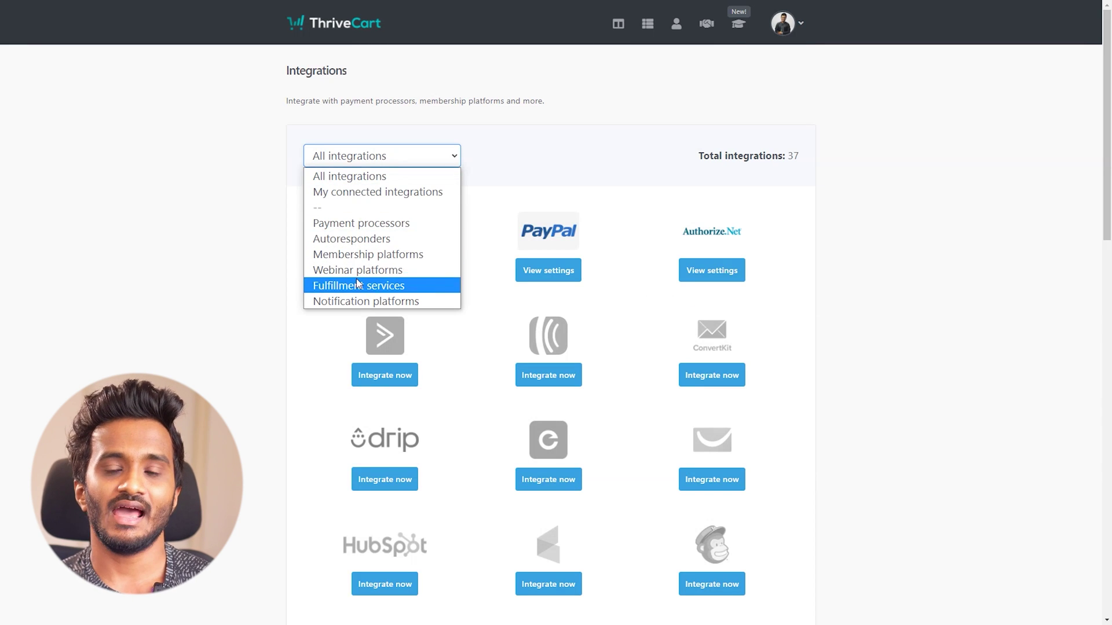
pyautogui.click(248, 322)
pyautogui.scroll(-2, 569, 244)
pyautogui.scroll(1, 586, 249)
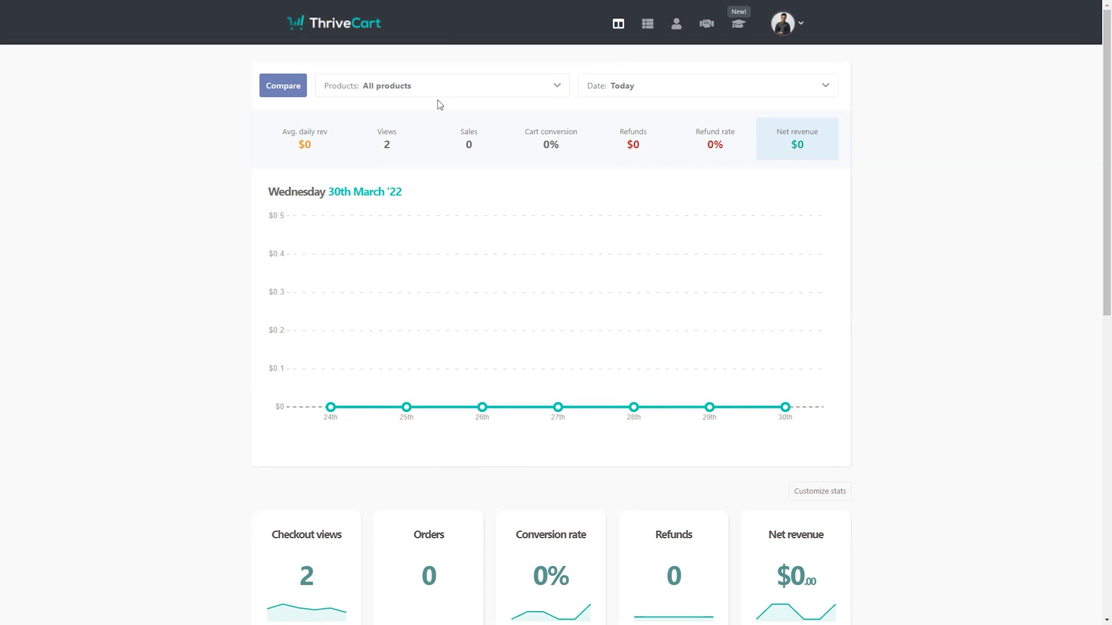
# - Filter the dashboard stats to BloggingX Pro and review the date range choices
pyautogui.click(434, 93)
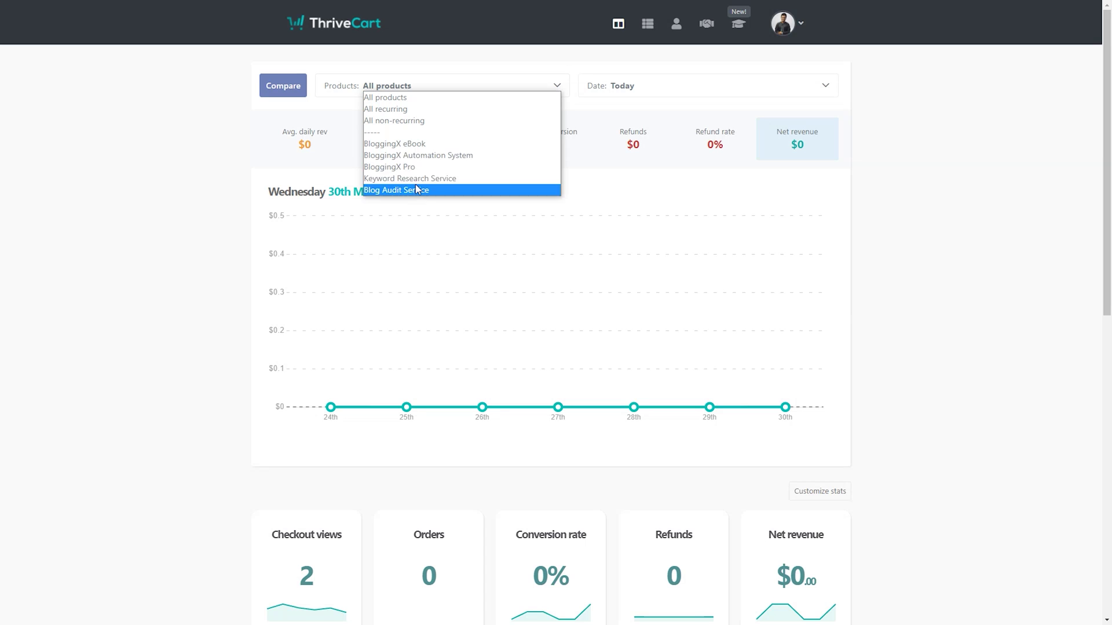
pyautogui.click(413, 168)
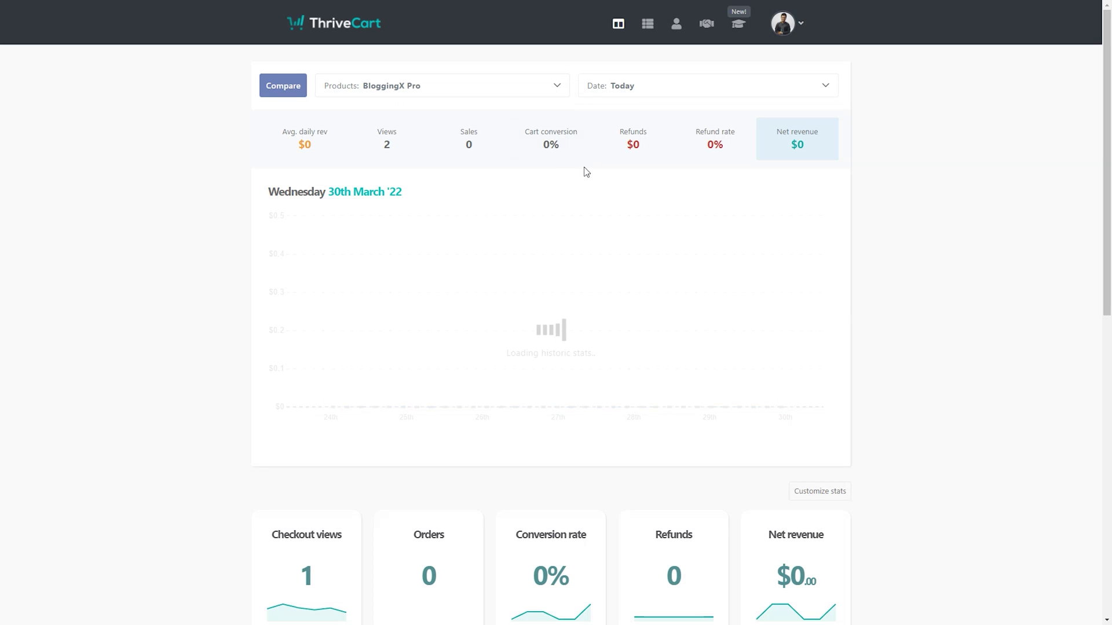
pyautogui.click(663, 90)
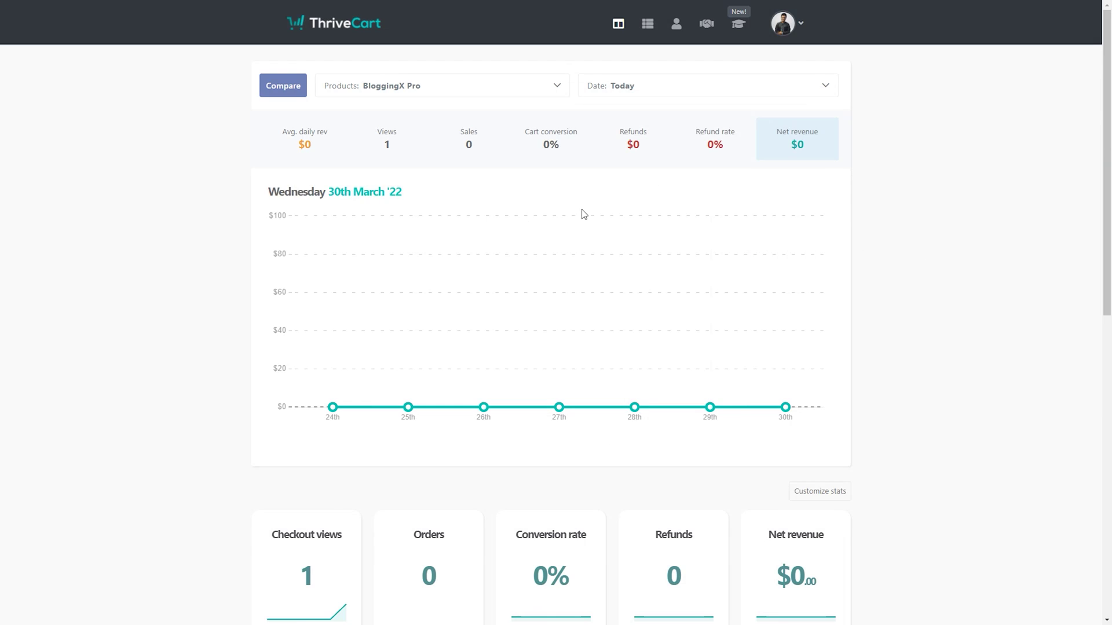
pyautogui.scroll(-5, 579, 220)
pyautogui.scroll(-2, 520, 230)
pyautogui.scroll(-2, 520, 230)
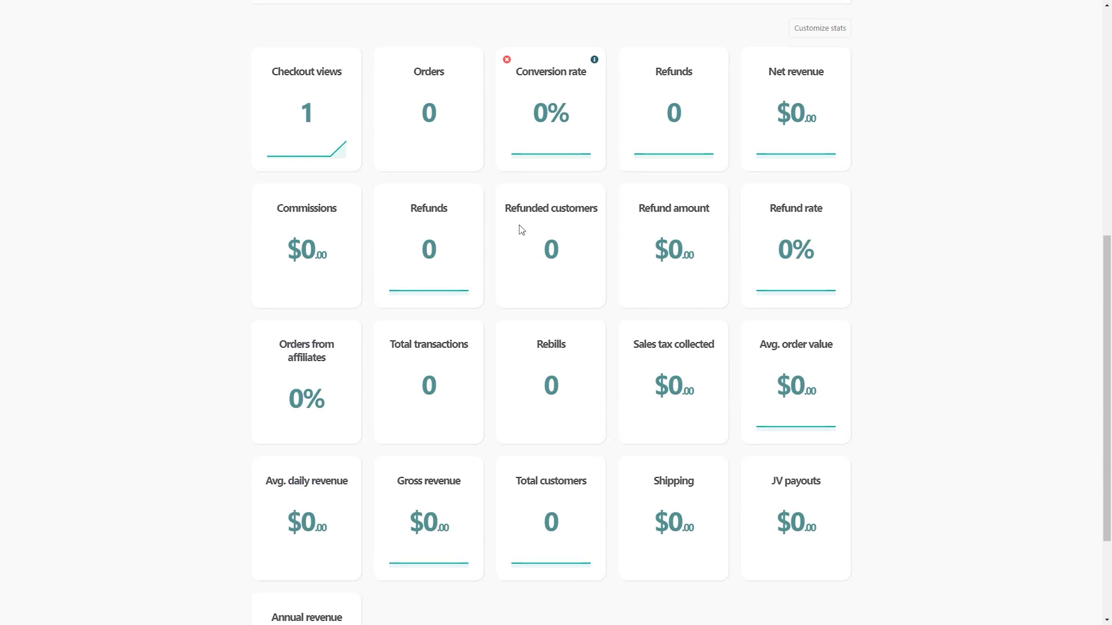
pyautogui.scroll(-2, 521, 230)
pyautogui.scroll(3, 520, 230)
pyautogui.scroll(6, 516, 229)
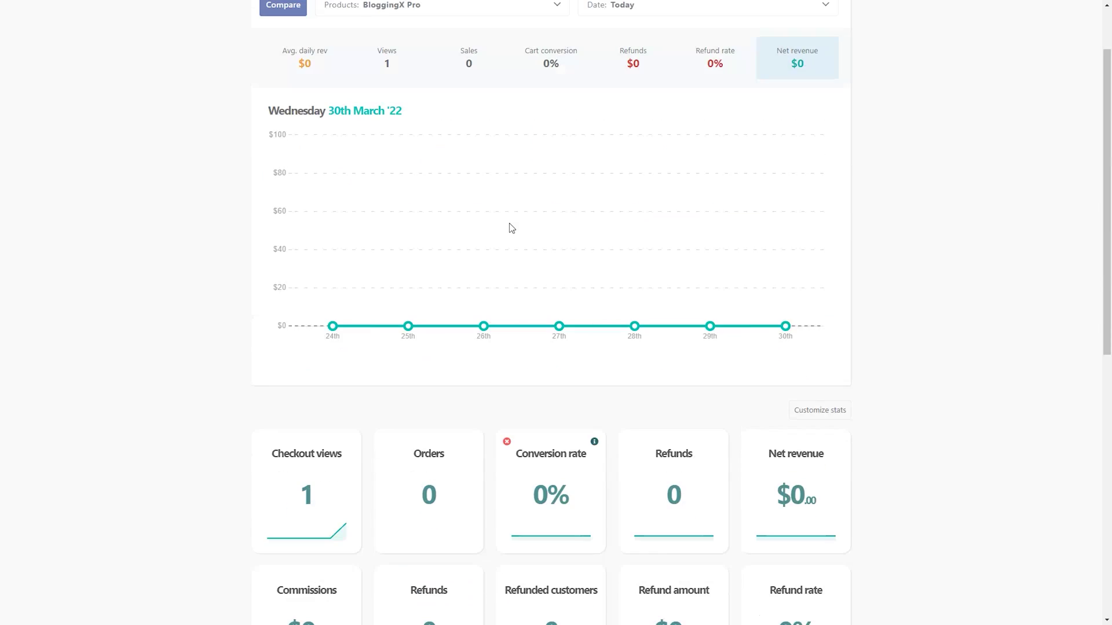
pyautogui.scroll(2, 510, 228)
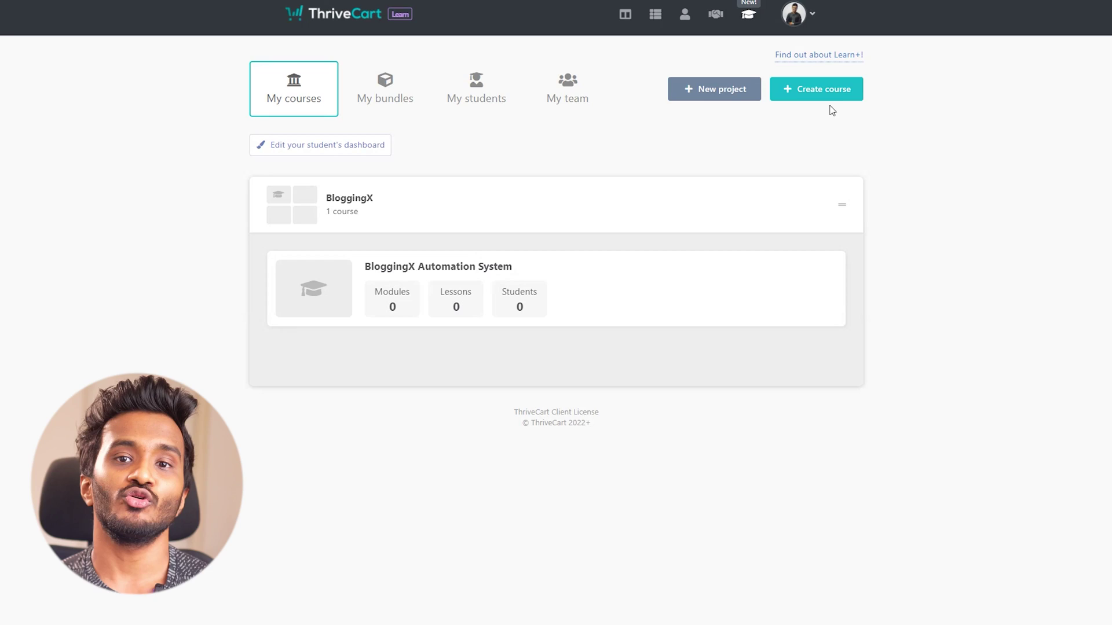
# - Start creating a new course, then abandon it
pyautogui.click(831, 96)
pyautogui.scroll(-3, 697, 373)
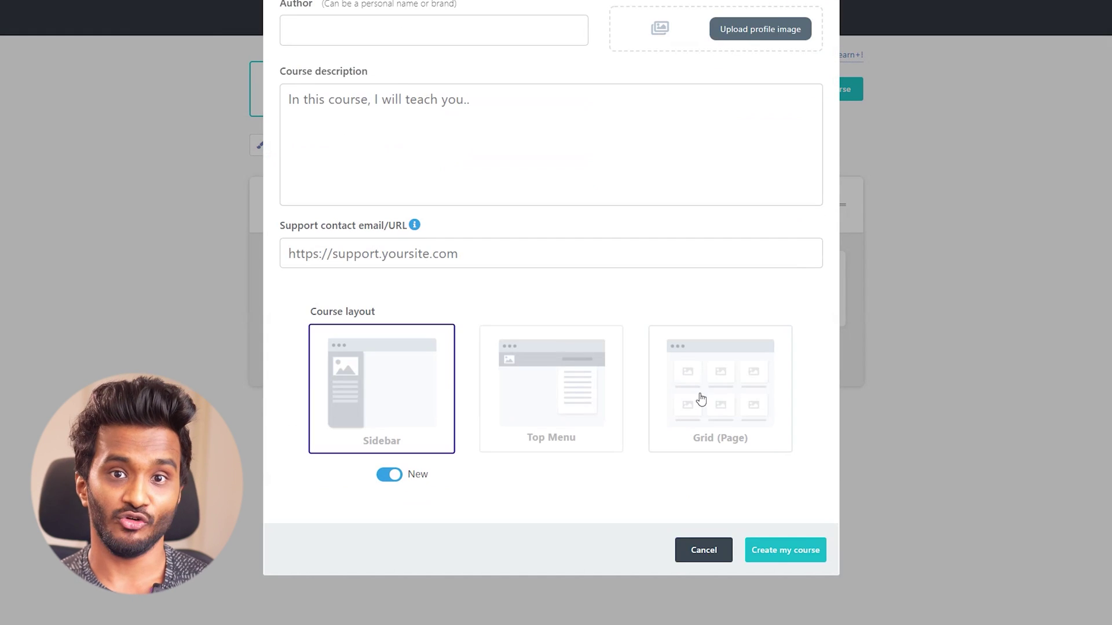
pyautogui.click(711, 551)
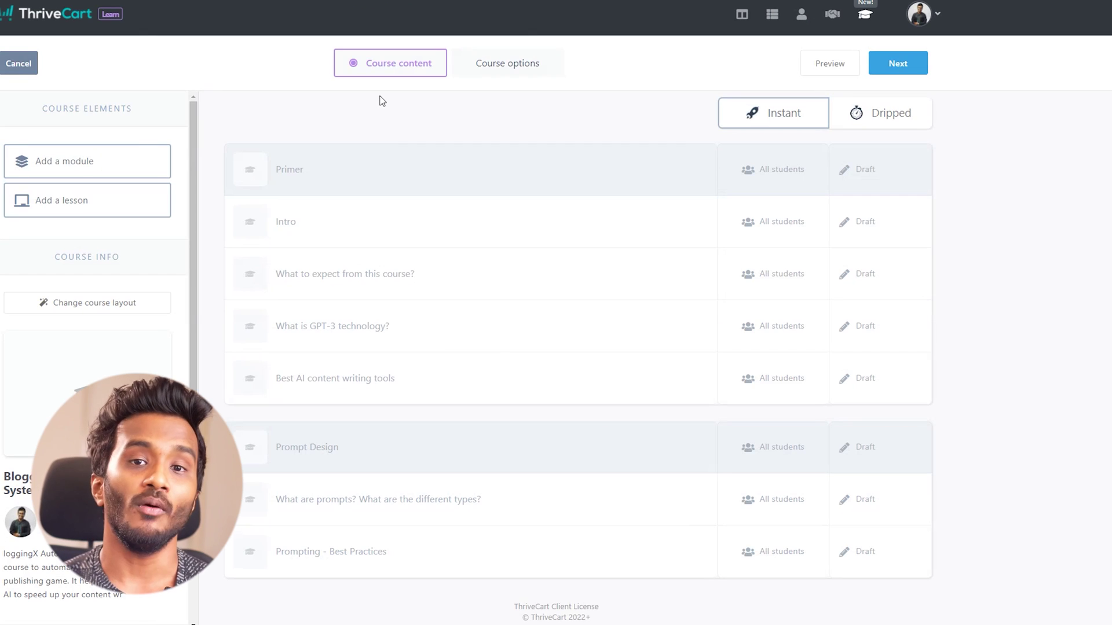
# - Change the BloggingX Automation System course layout to Top Menu
pyautogui.click(82, 313)
pyautogui.click(620, 225)
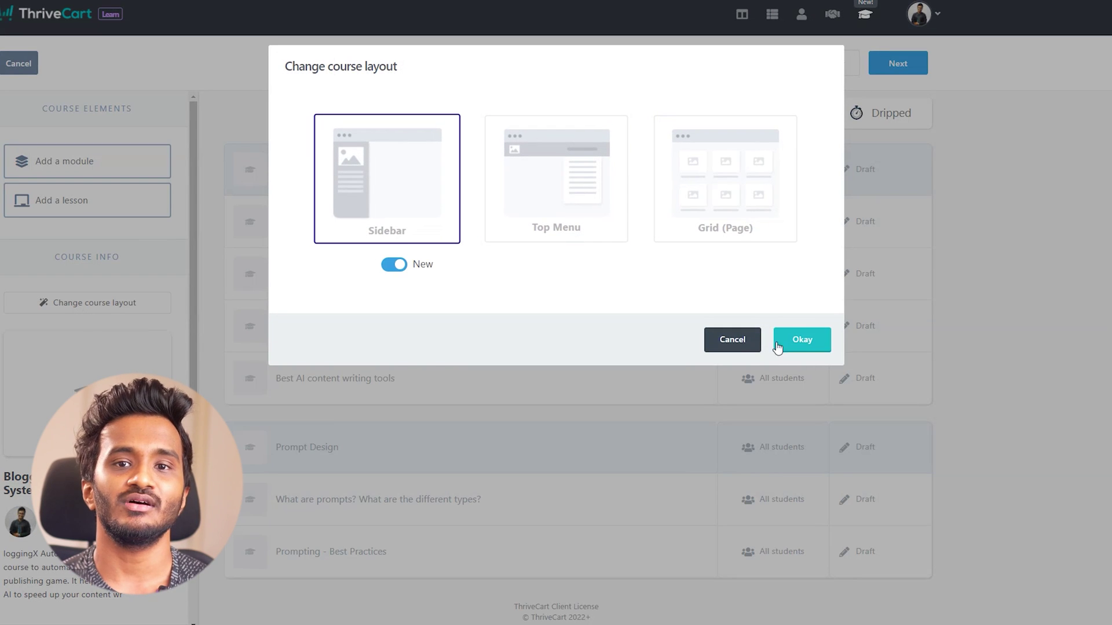
pyautogui.click(777, 347)
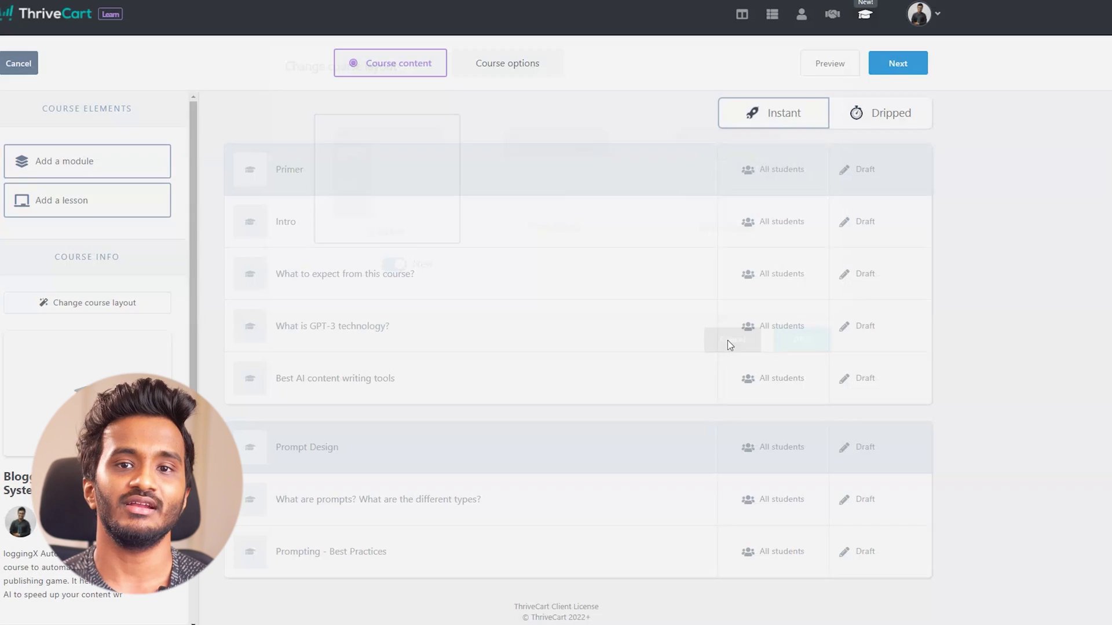
pyautogui.scroll(-1, 55, 365)
pyautogui.scroll(-3, 54, 365)
pyautogui.scroll(-3, 54, 365)
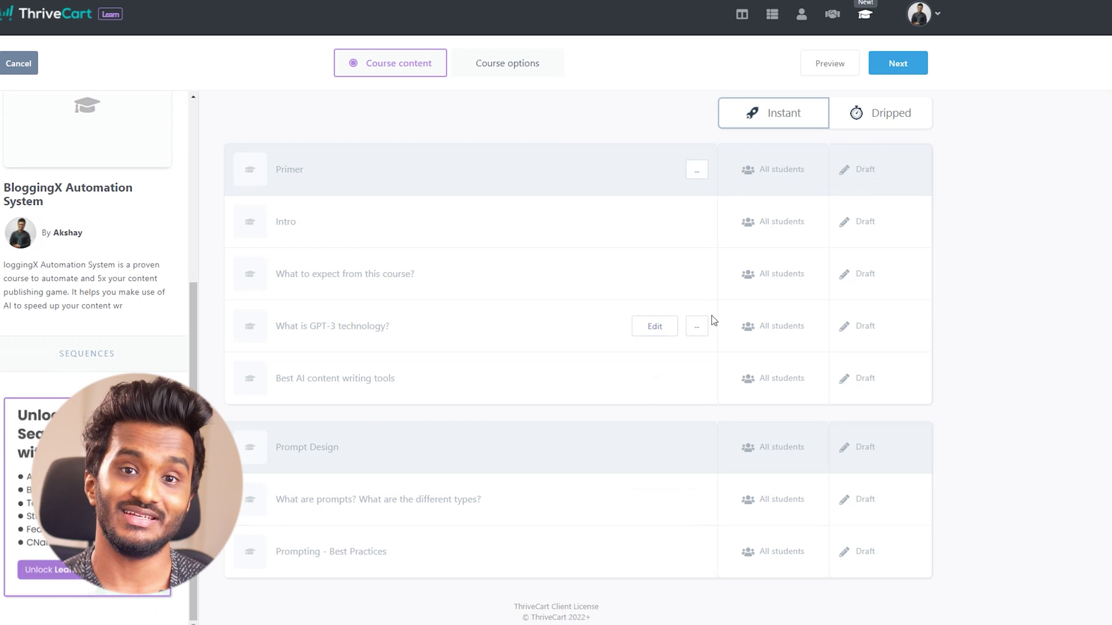
pyautogui.scroll(-4, 690, 258)
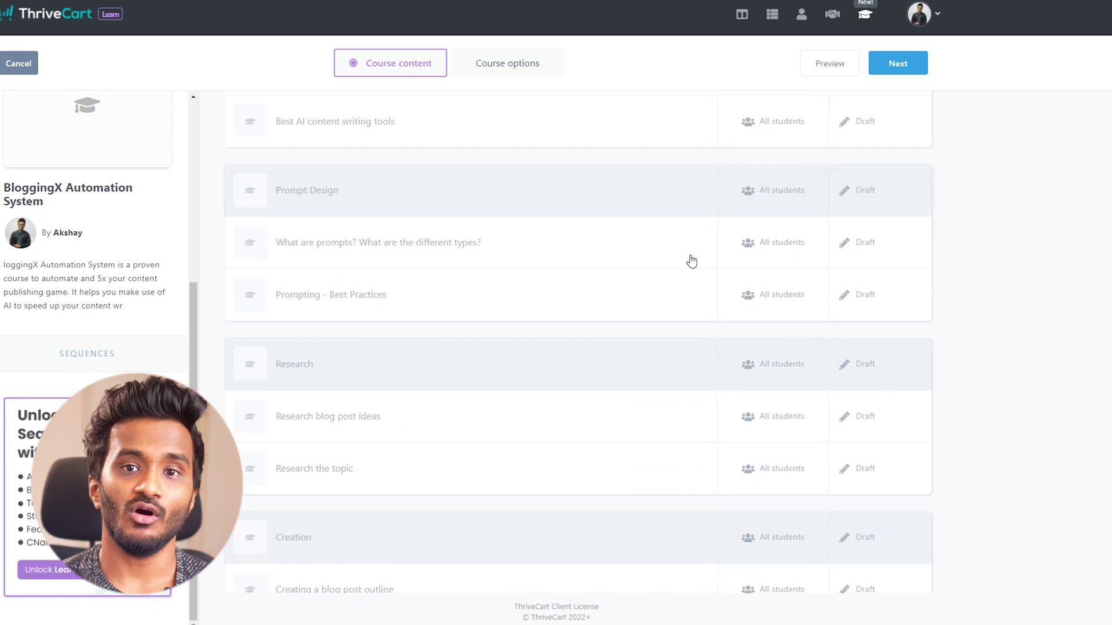
pyautogui.scroll(-4, 701, 334)
pyautogui.scroll(8, 701, 334)
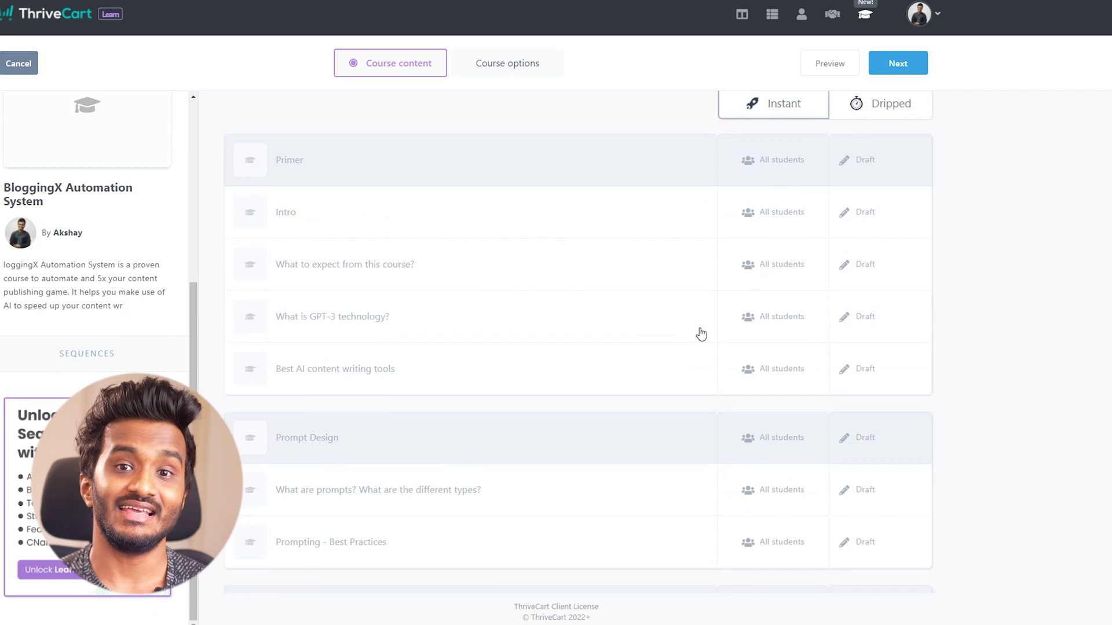
# - Inspect the module's access settings and the Intro lesson's actions menu
pyautogui.click(769, 174)
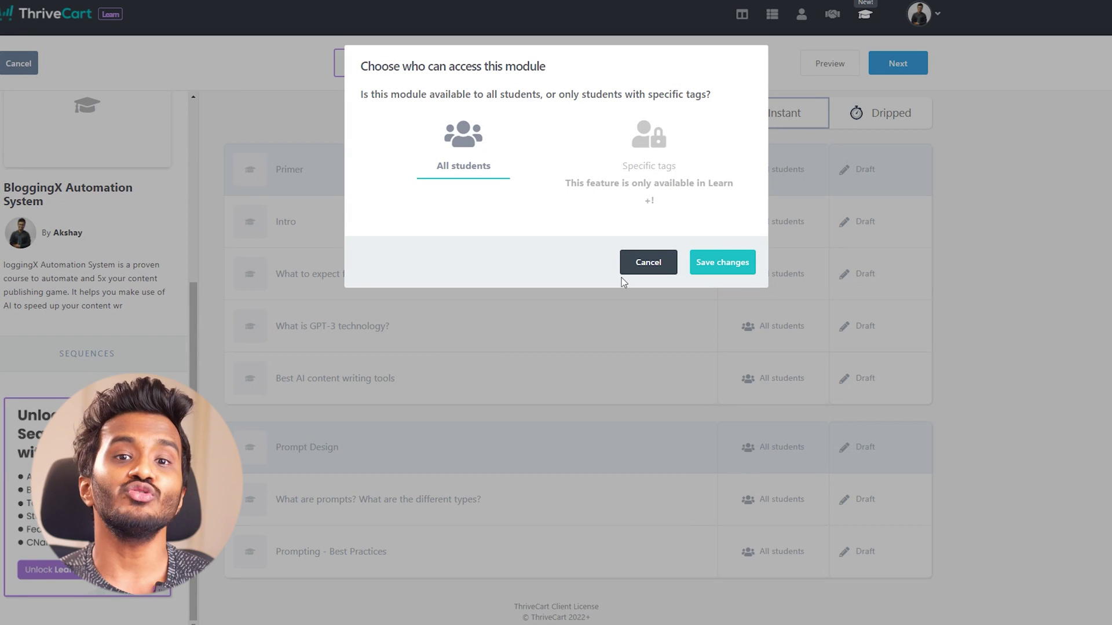
pyautogui.click(649, 263)
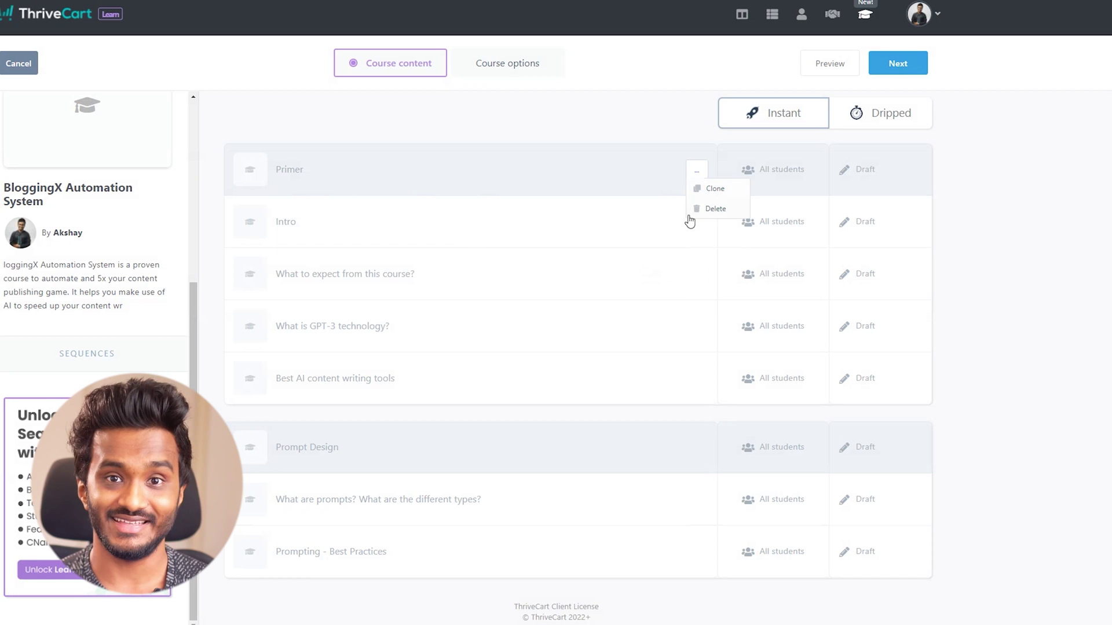
pyautogui.click(695, 225)
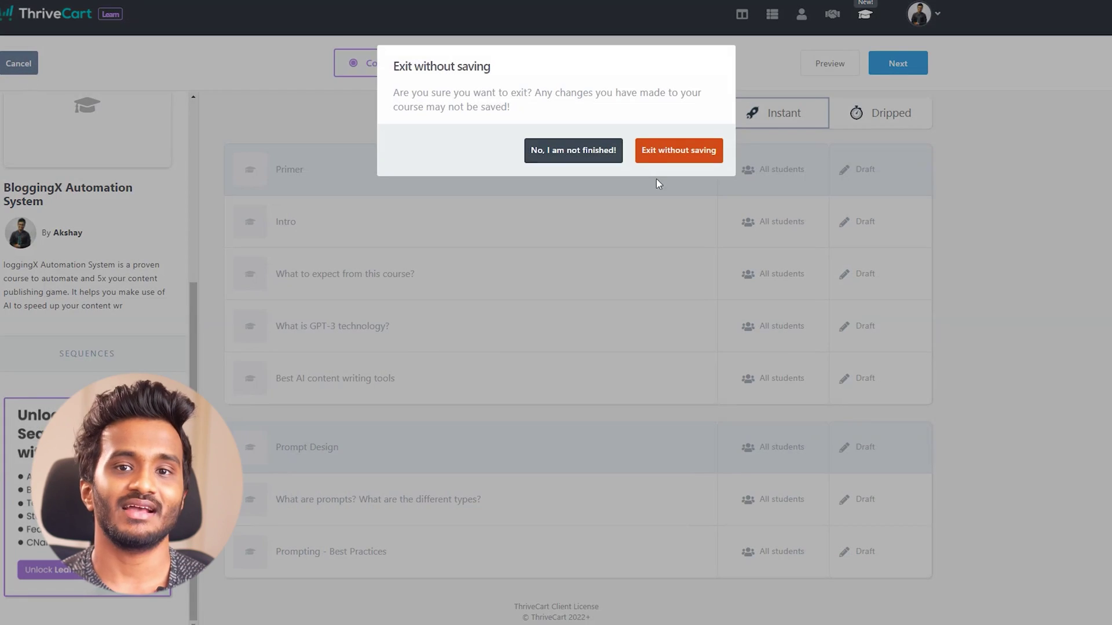
# - Exit the course editor without saving and browse the My bundles and My students tabs
pyautogui.click(674, 152)
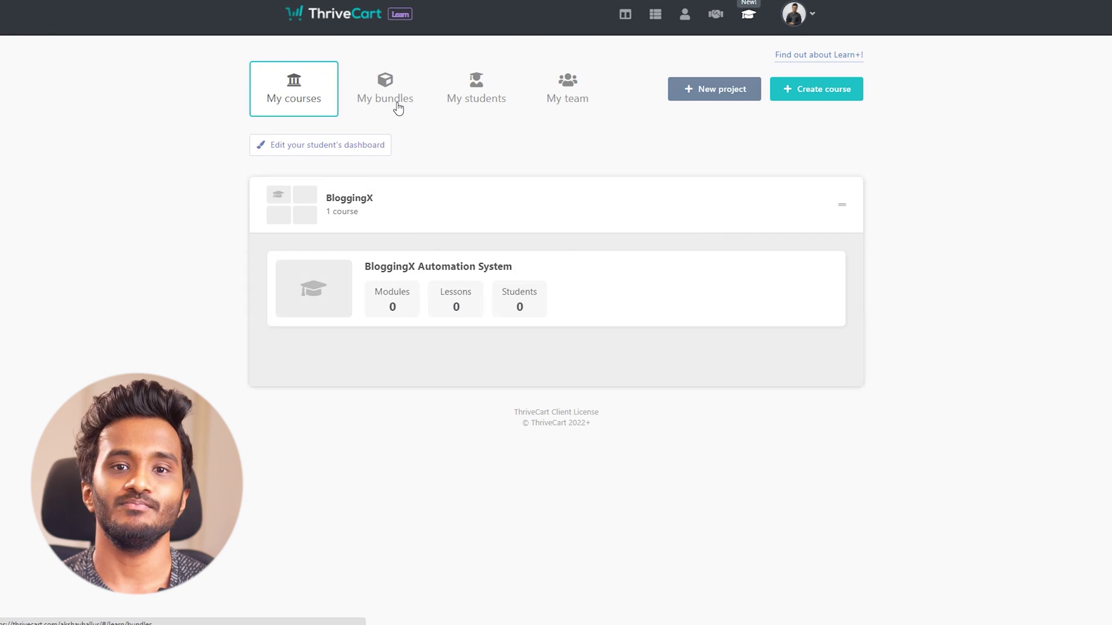
pyautogui.click(397, 104)
pyautogui.click(469, 103)
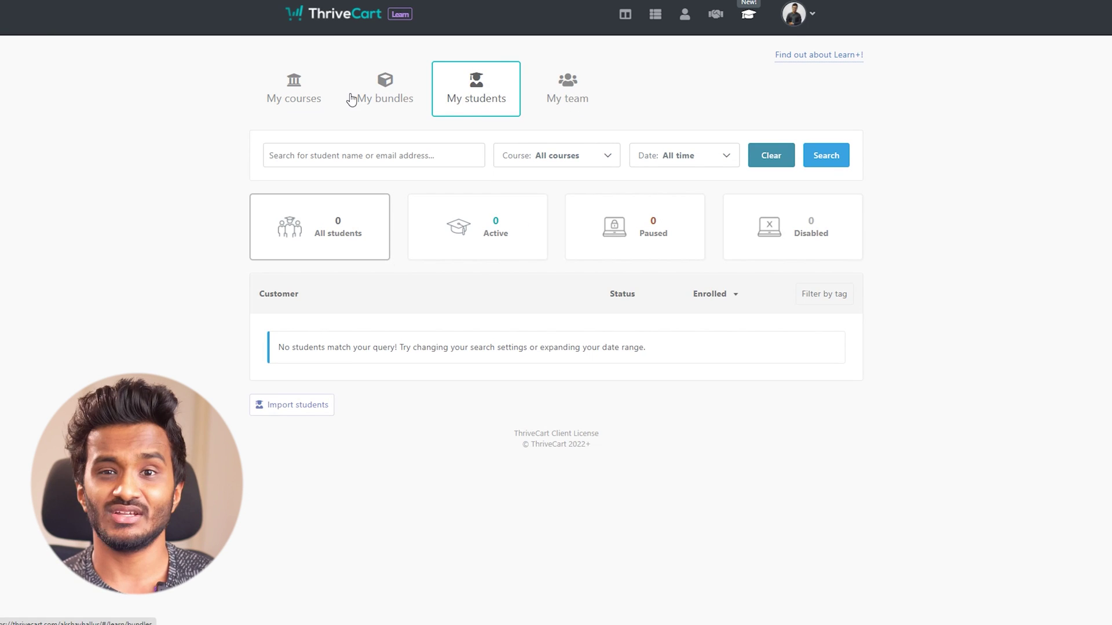
pyautogui.click(351, 113)
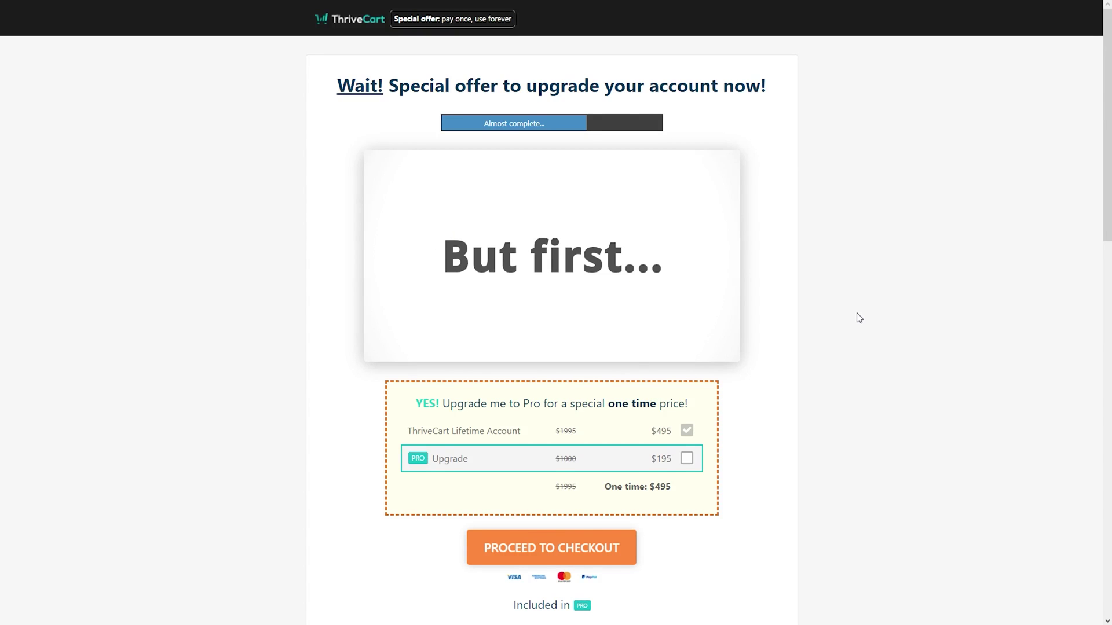
# - Scroll through the Pro upgrade offer's feature list and customer testimonials
pyautogui.scroll(-2, 859, 318)
pyautogui.scroll(-2, 859, 318)
pyautogui.scroll(-3, 859, 318)
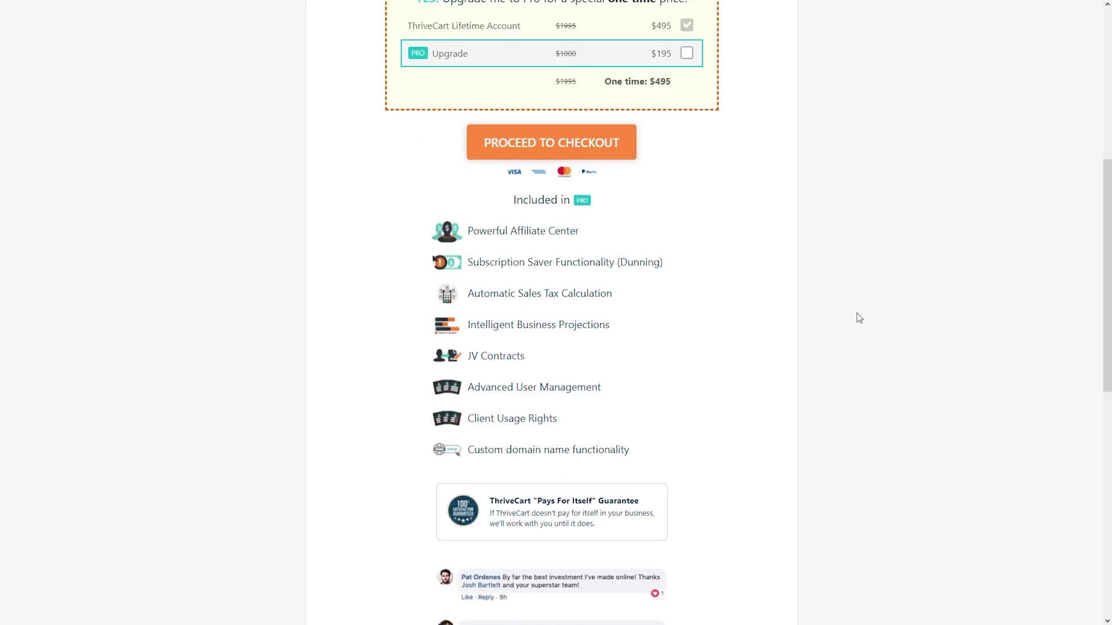
pyautogui.scroll(-3, 859, 318)
pyautogui.scroll(-3, 859, 317)
pyautogui.scroll(-3, 860, 318)
pyautogui.scroll(4, 860, 318)
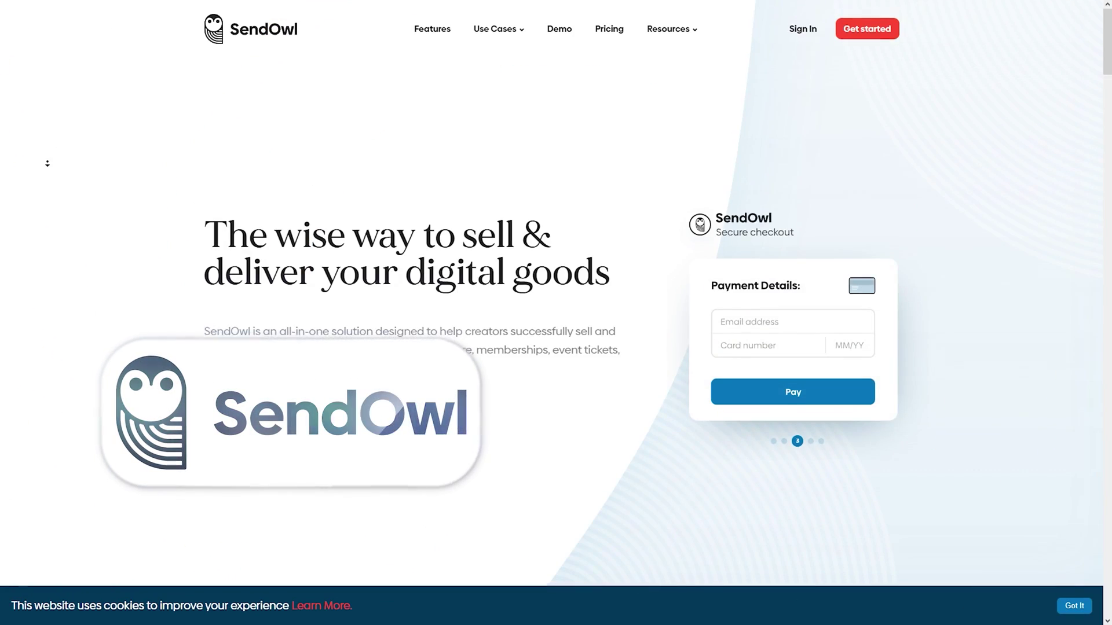
# - Scroll down through the SendOwl homepage
pyautogui.scroll(-4, 47, 164)
pyautogui.scroll(-5, 51, 173)
pyautogui.scroll(-5, 51, 185)
pyautogui.scroll(-3, 51, 183)
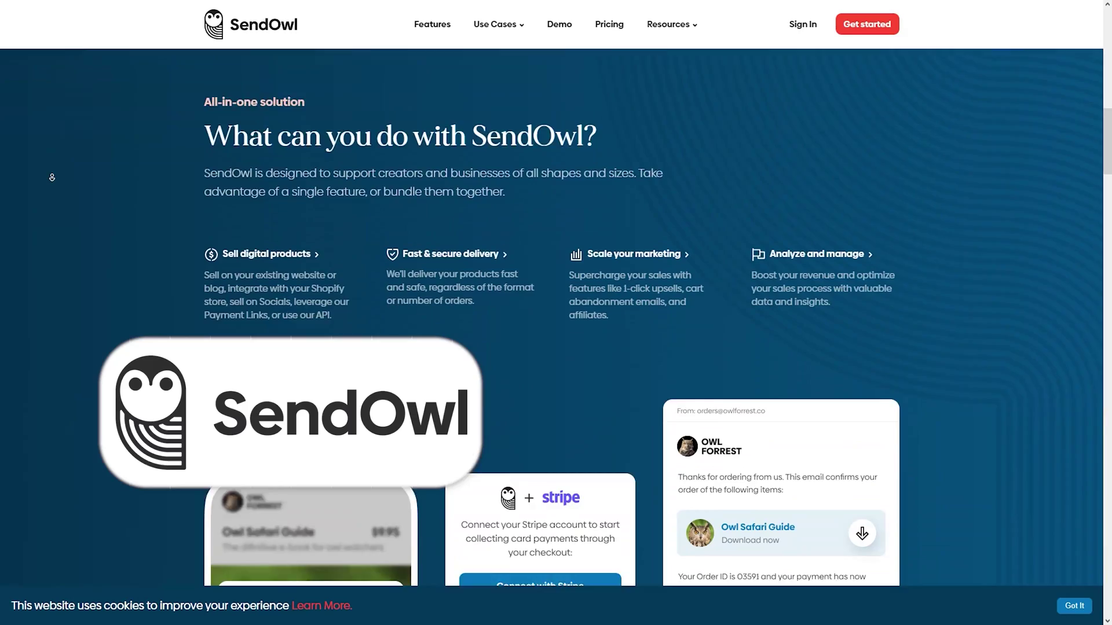
pyautogui.scroll(-2, 51, 181)
pyautogui.scroll(-3, 51, 177)
pyautogui.scroll(-3, 51, 177)
pyautogui.scroll(-5, 51, 182)
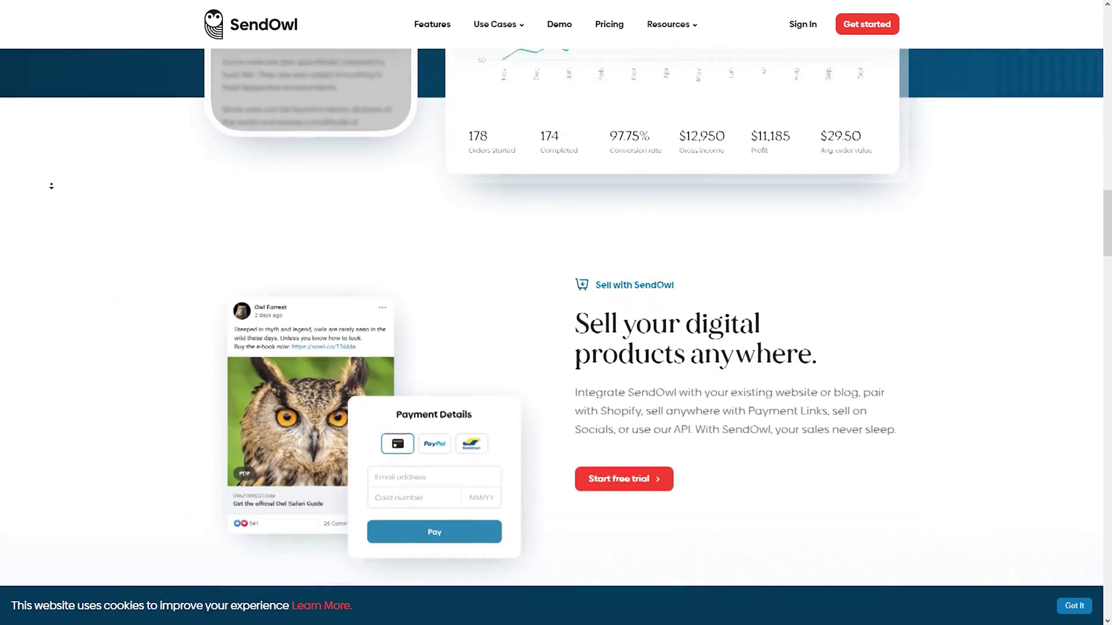
pyautogui.scroll(-5, 51, 184)
pyautogui.scroll(-5, 52, 185)
pyautogui.scroll(-5, 51, 186)
pyautogui.scroll(-5, 51, 185)
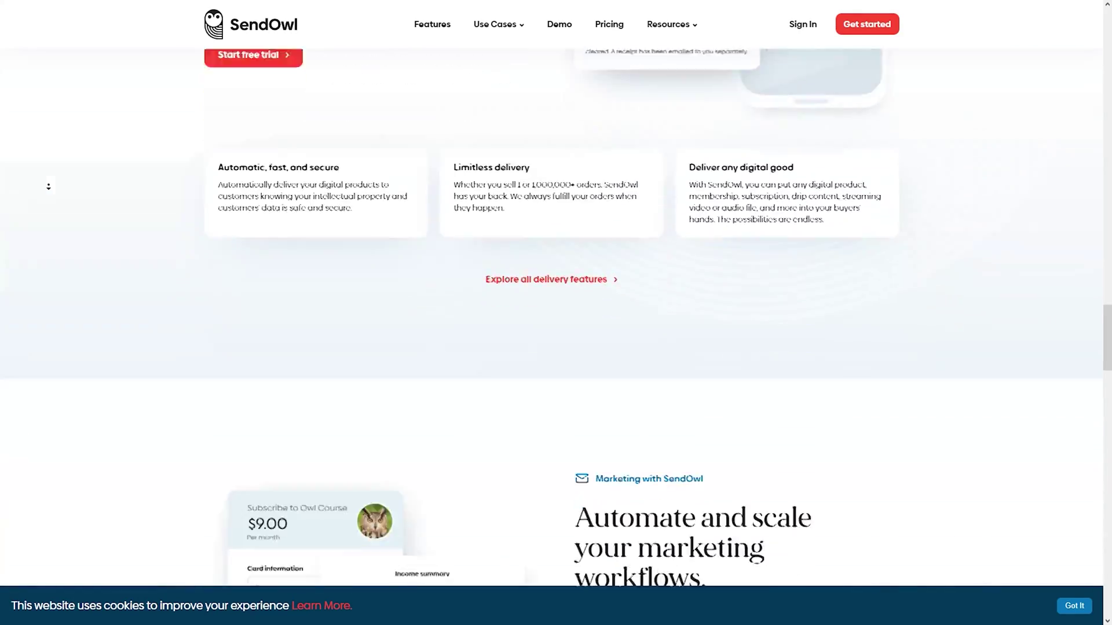
pyautogui.scroll(-5, 51, 184)
pyautogui.scroll(-4, 51, 184)
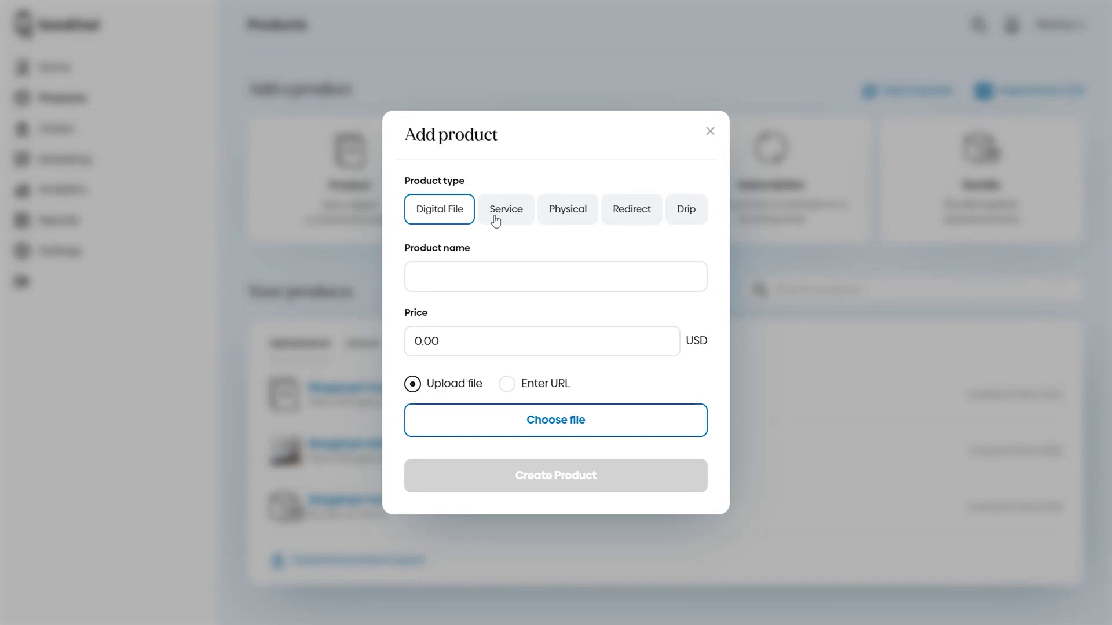
# - Preview the Service, Physical, Redirect and Drip product types, then start a product bundle
pyautogui.click(497, 215)
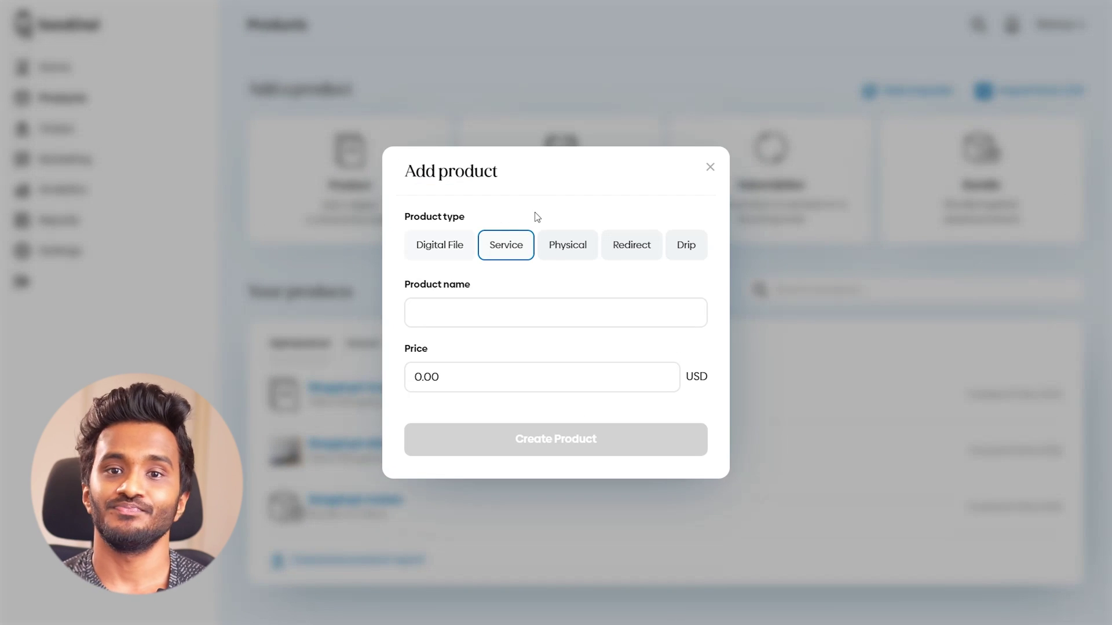
pyautogui.click(553, 252)
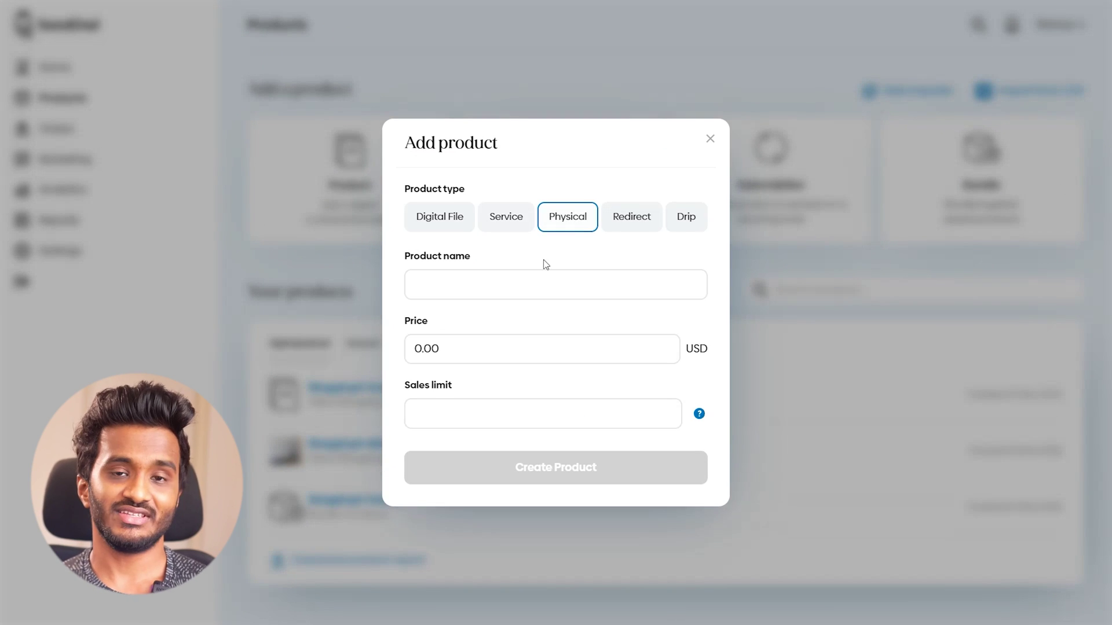
pyautogui.click(638, 232)
pyautogui.click(686, 225)
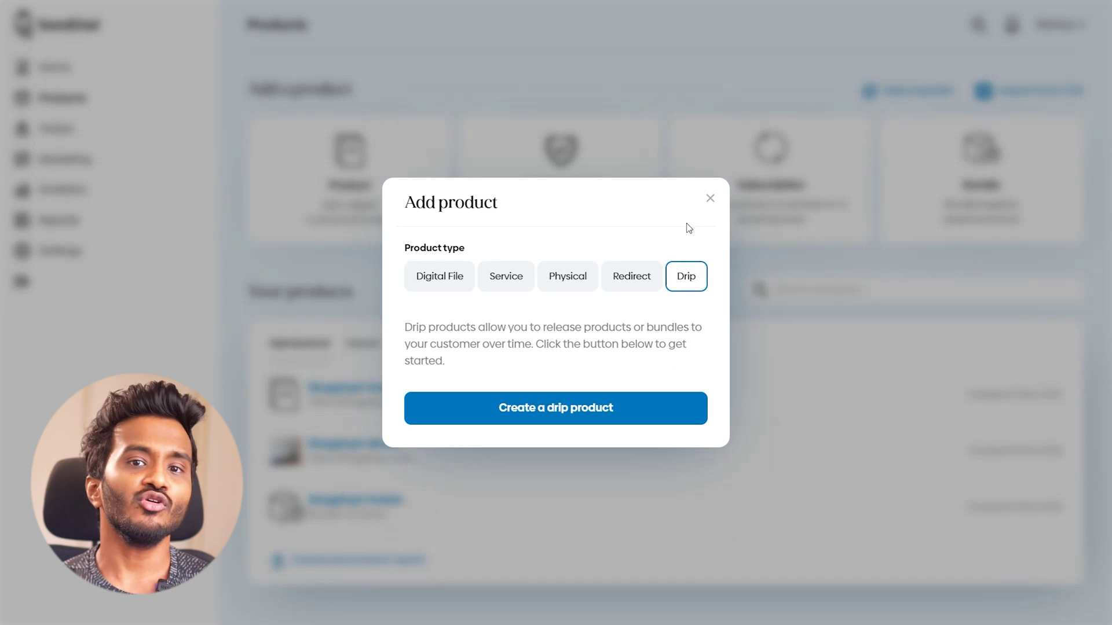
pyautogui.click(710, 200)
pyautogui.click(963, 200)
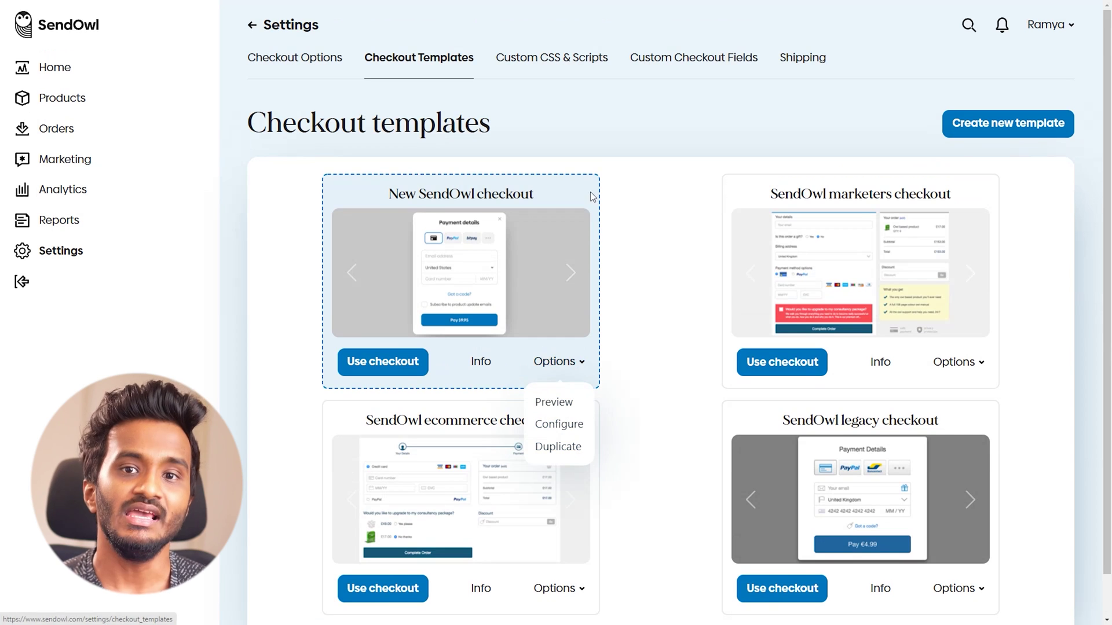
# - Apply the New SendOwl checkout template and start adding a custom checkout field
pyautogui.click(383, 361)
pyautogui.press('Return')
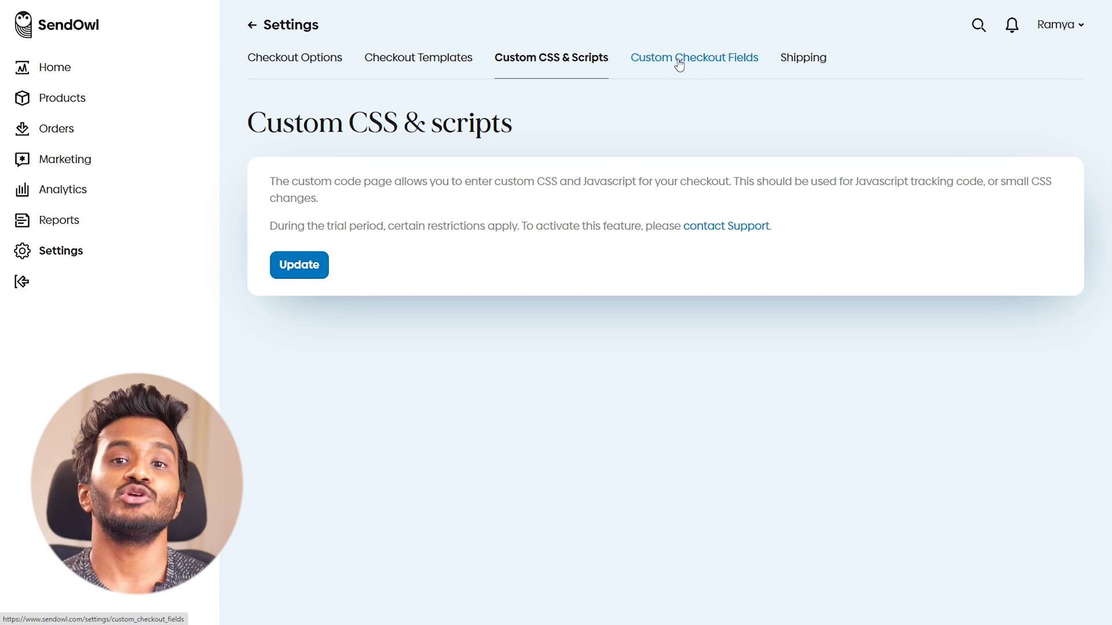
pyautogui.click(679, 65)
pyautogui.click(368, 280)
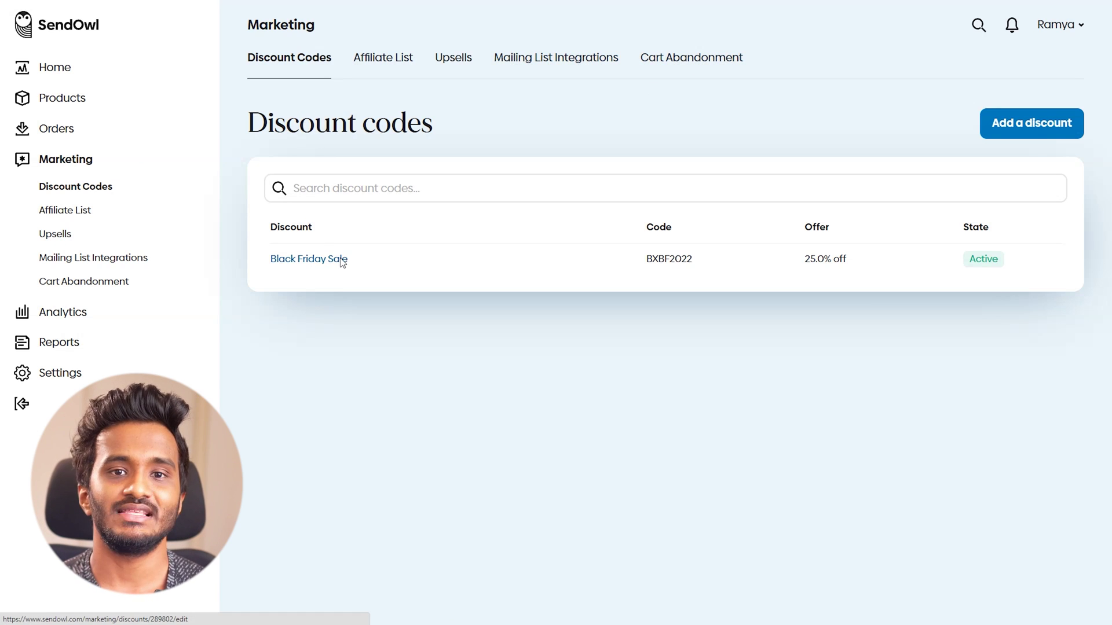
# - Review the Black Friday Sale discount BXBF2022, then return to the discount codes list
pyautogui.click(822, 264)
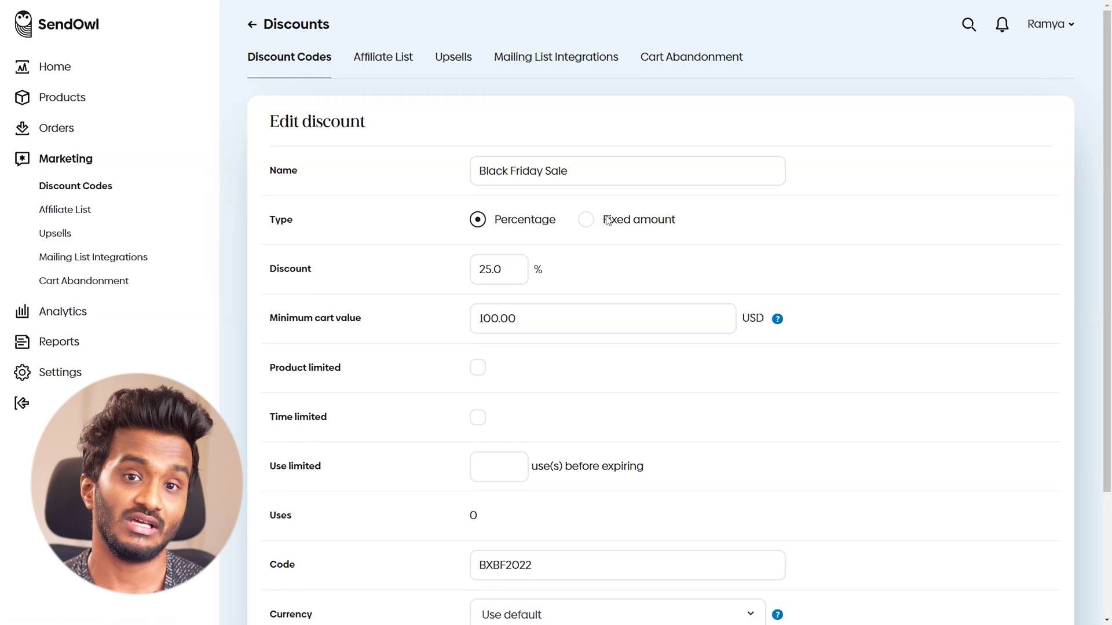
pyautogui.scroll(-3, 608, 221)
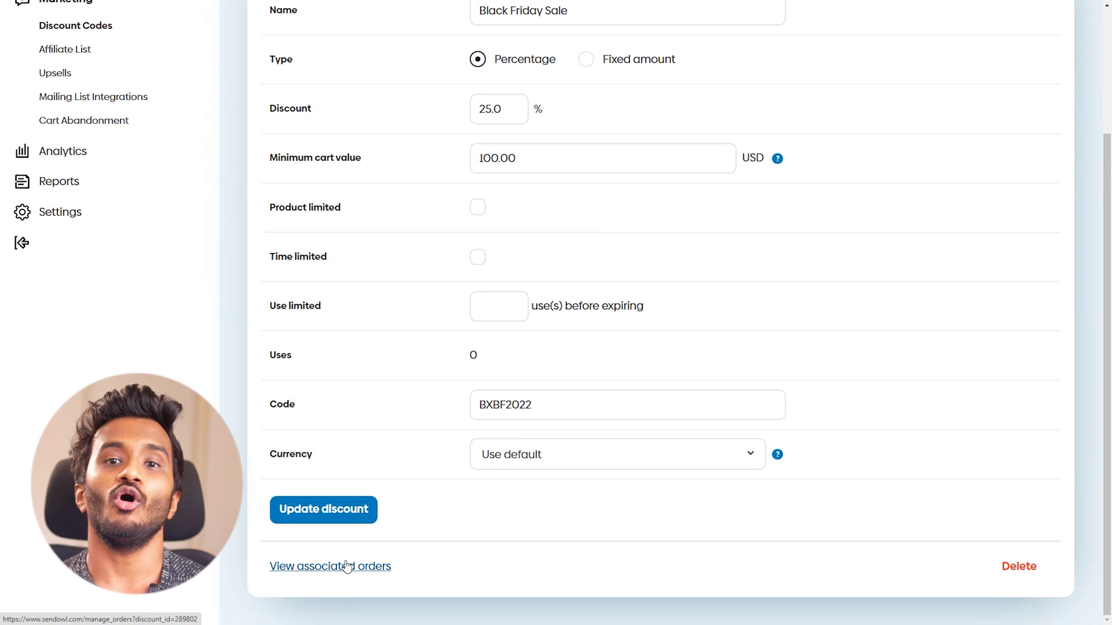
pyautogui.scroll(3, 346, 556)
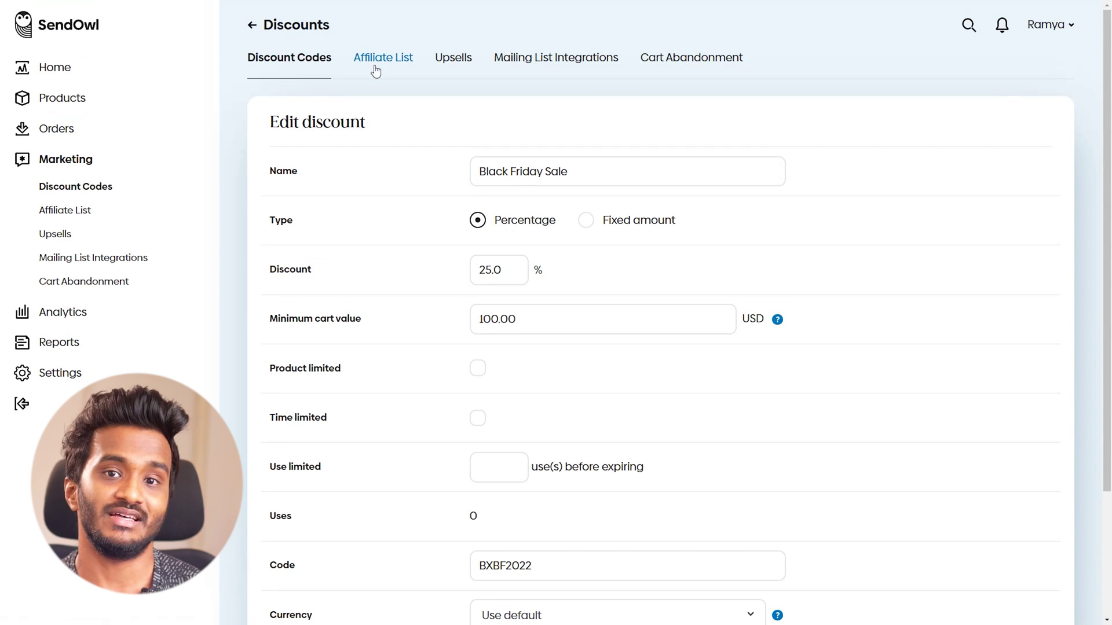
pyautogui.click(248, 33)
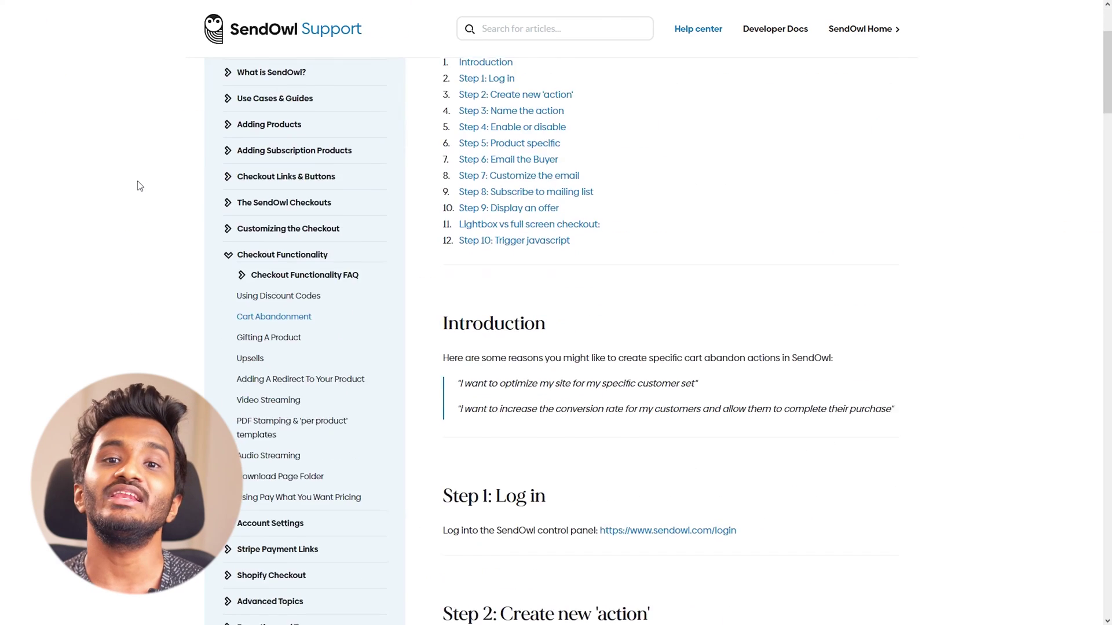
# - Scroll through SendOwl's cart abandonment help article
pyautogui.scroll(-8, 137, 183)
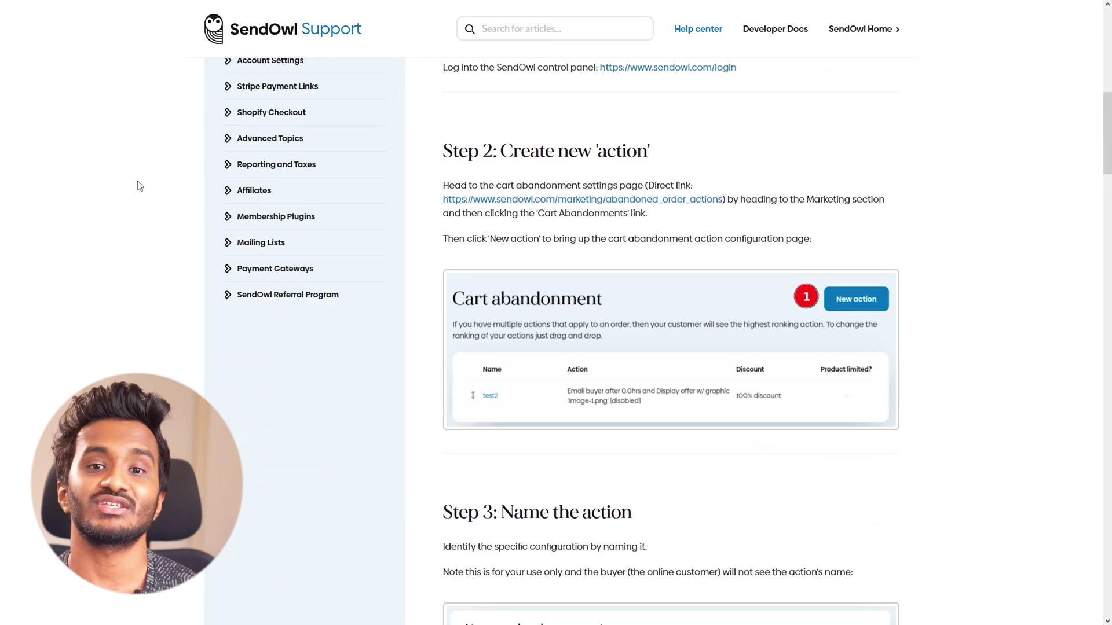
pyautogui.scroll(-4, 137, 183)
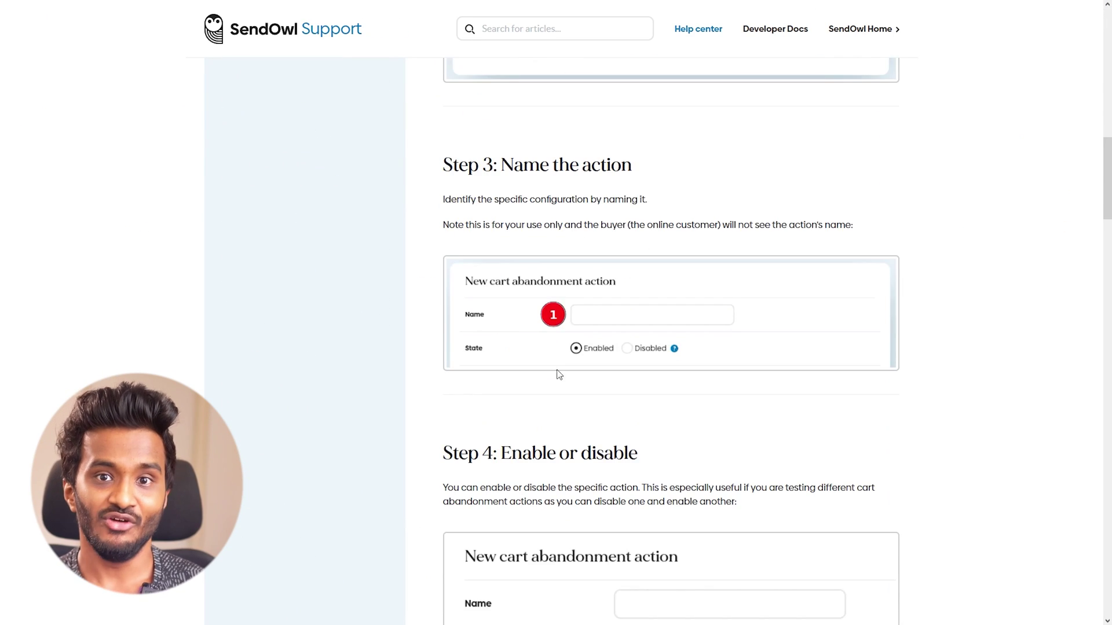
pyautogui.scroll(-3, 605, 362)
pyautogui.scroll(-5, 734, 311)
pyautogui.scroll(-5, 735, 313)
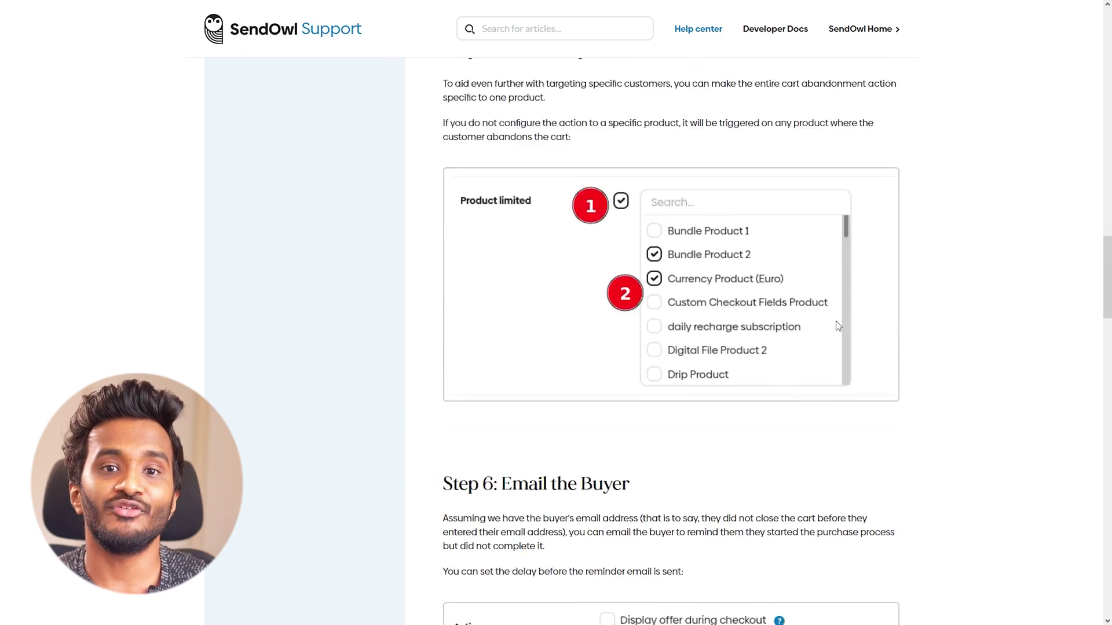
pyautogui.scroll(-6, 810, 336)
pyautogui.scroll(-8, 869, 349)
pyautogui.scroll(-8, 871, 350)
pyautogui.scroll(-4, 950, 348)
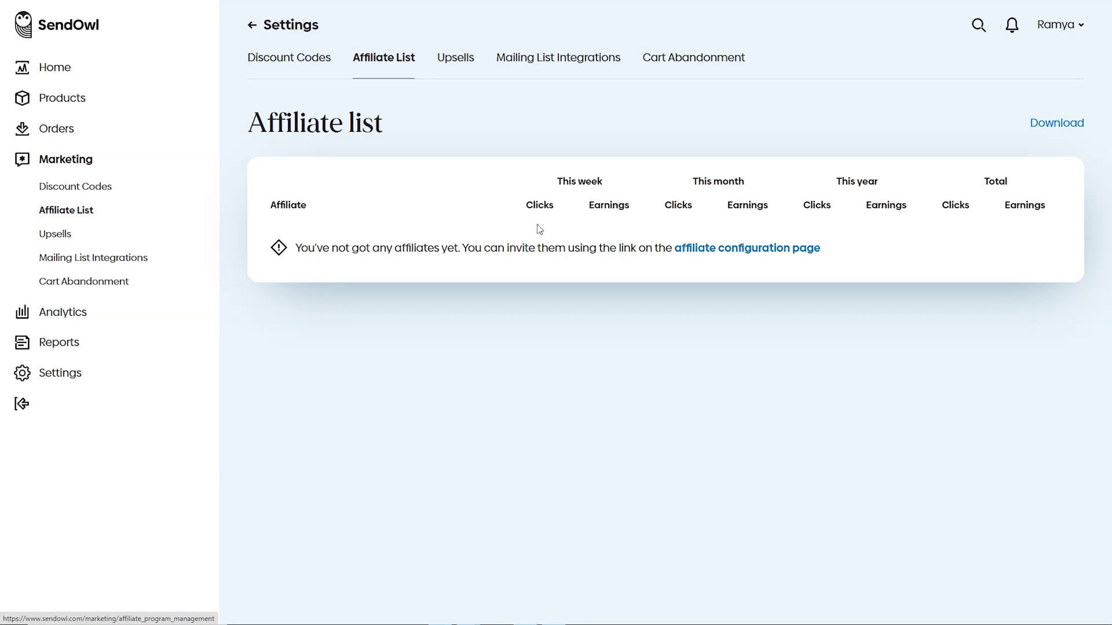
# - Show all affiliate program options and keep the cookie lifetime at three months
pyautogui.click(783, 259)
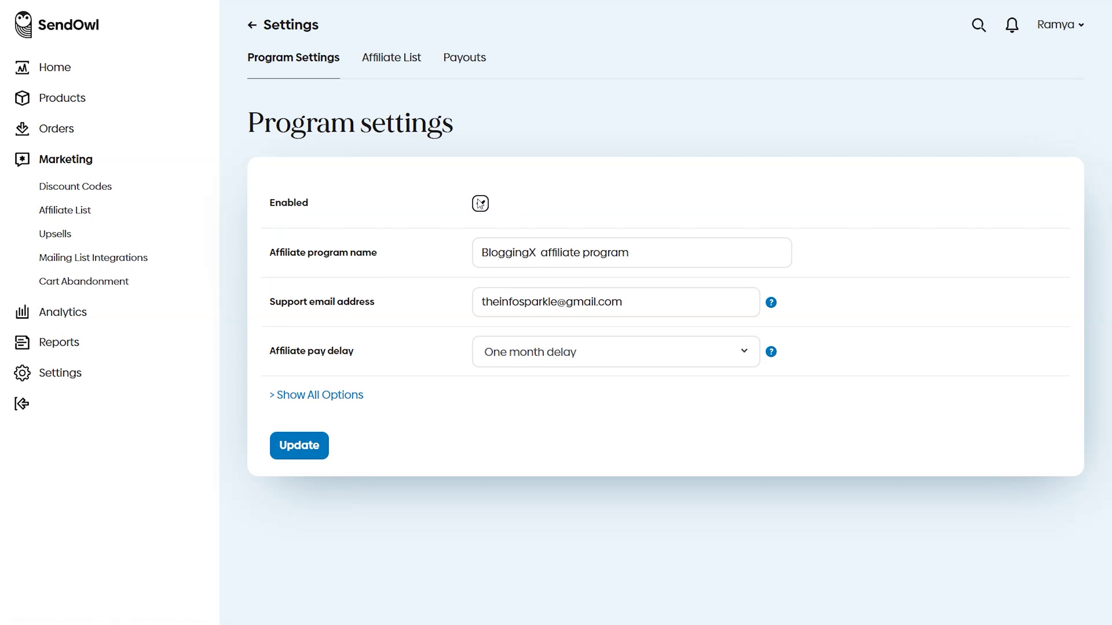
pyautogui.click(285, 399)
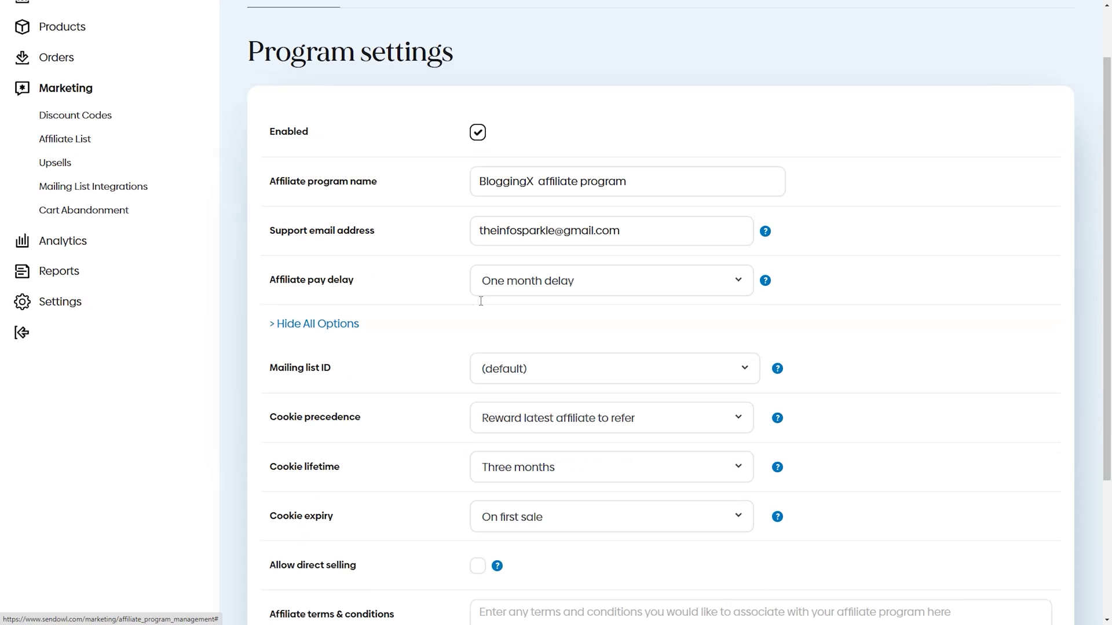
pyautogui.scroll(-4, 529, 310)
pyautogui.click(551, 261)
pyautogui.click(544, 307)
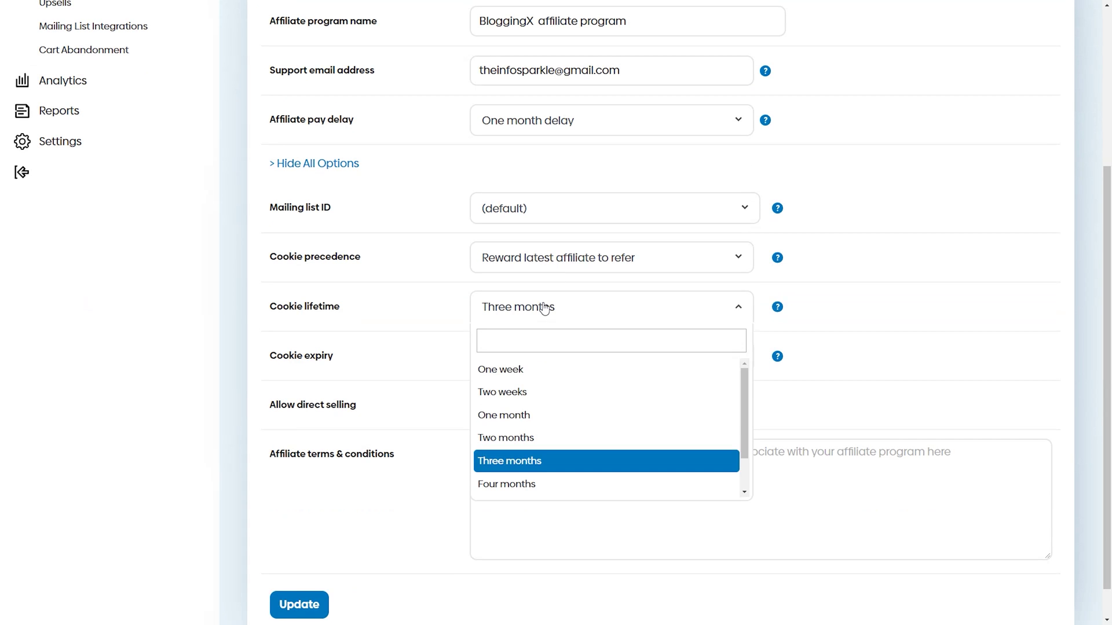
pyautogui.scroll(-1, 543, 414)
pyautogui.click(544, 415)
pyautogui.scroll(-1, 596, 286)
pyautogui.click(552, 326)
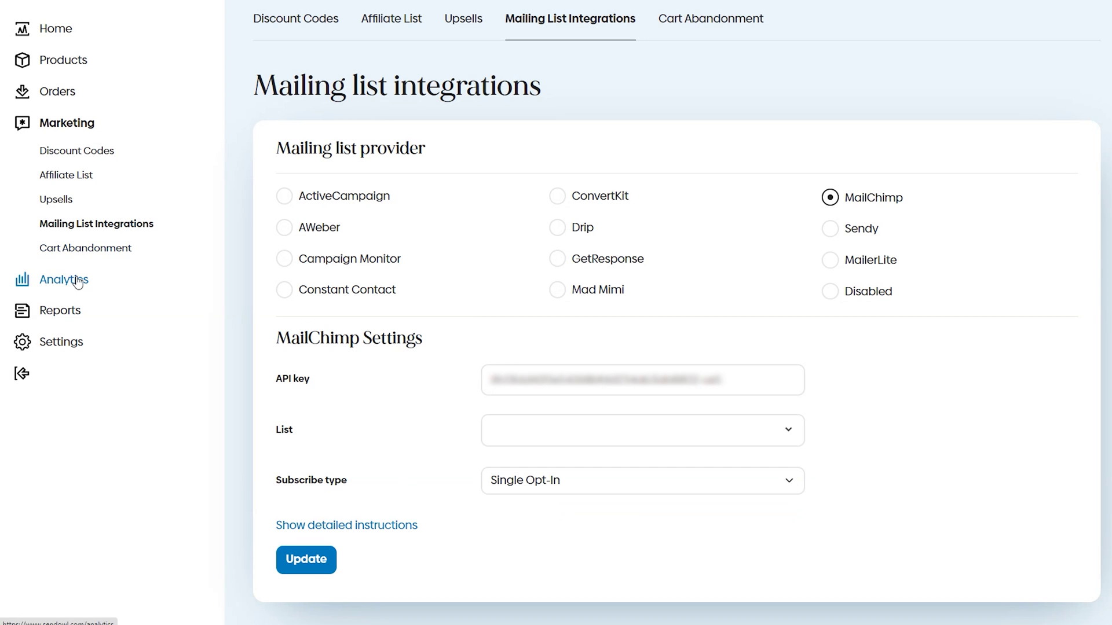
# - Enable the BitPay payment gateway in SendOwl's account settings
pyautogui.click(68, 348)
pyautogui.scroll(-1, 701, 383)
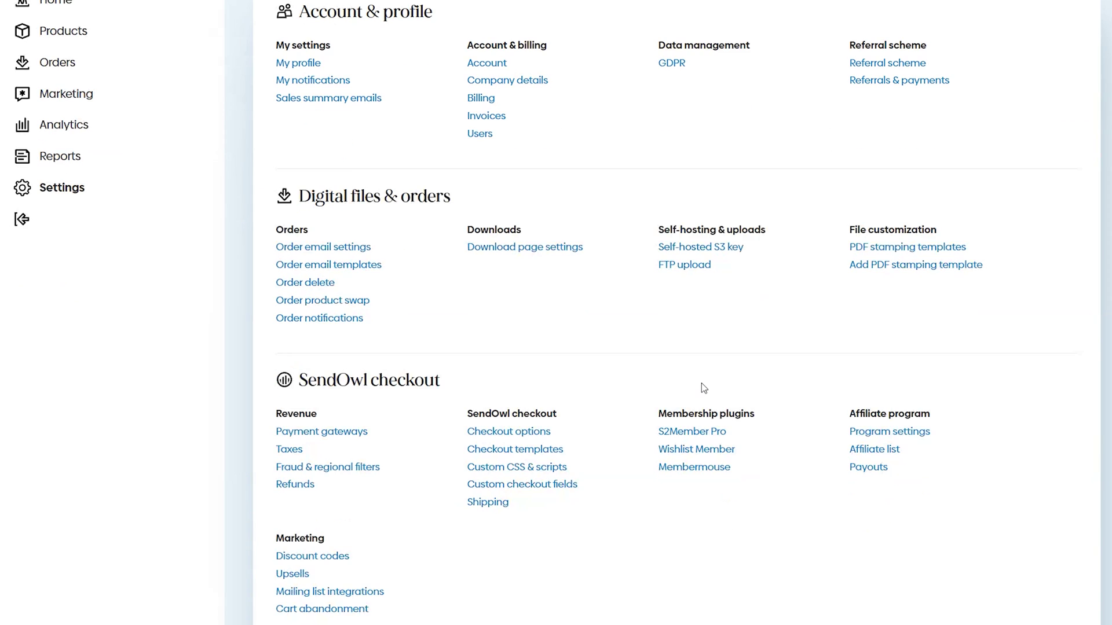
pyautogui.scroll(-3, 607, 205)
pyautogui.scroll(-5, 608, 207)
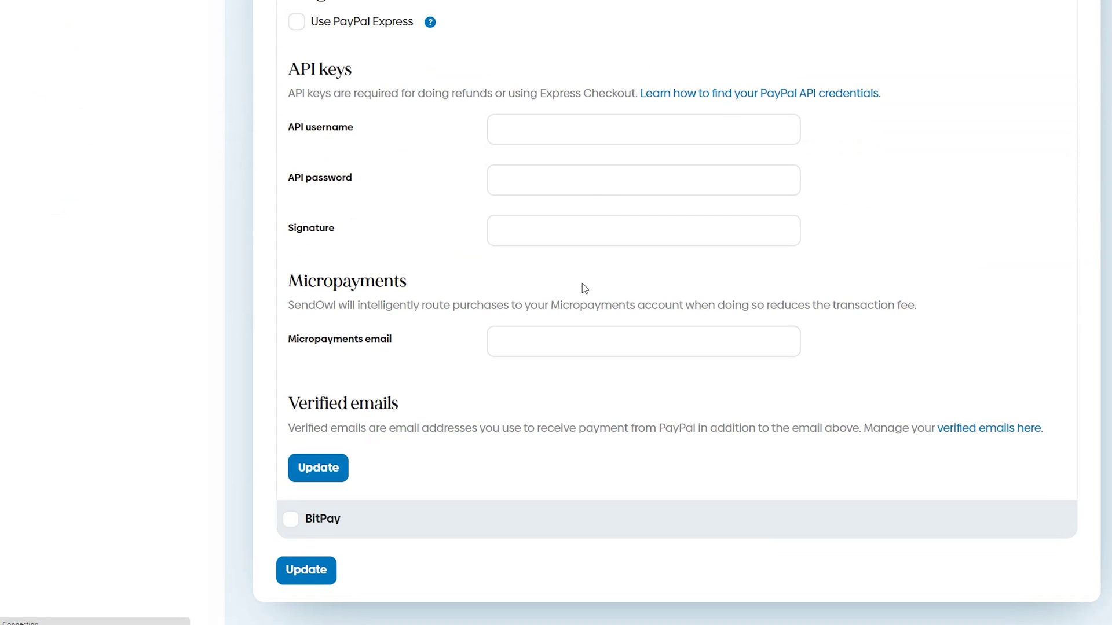
pyautogui.click(291, 519)
pyautogui.scroll(12, 571, 467)
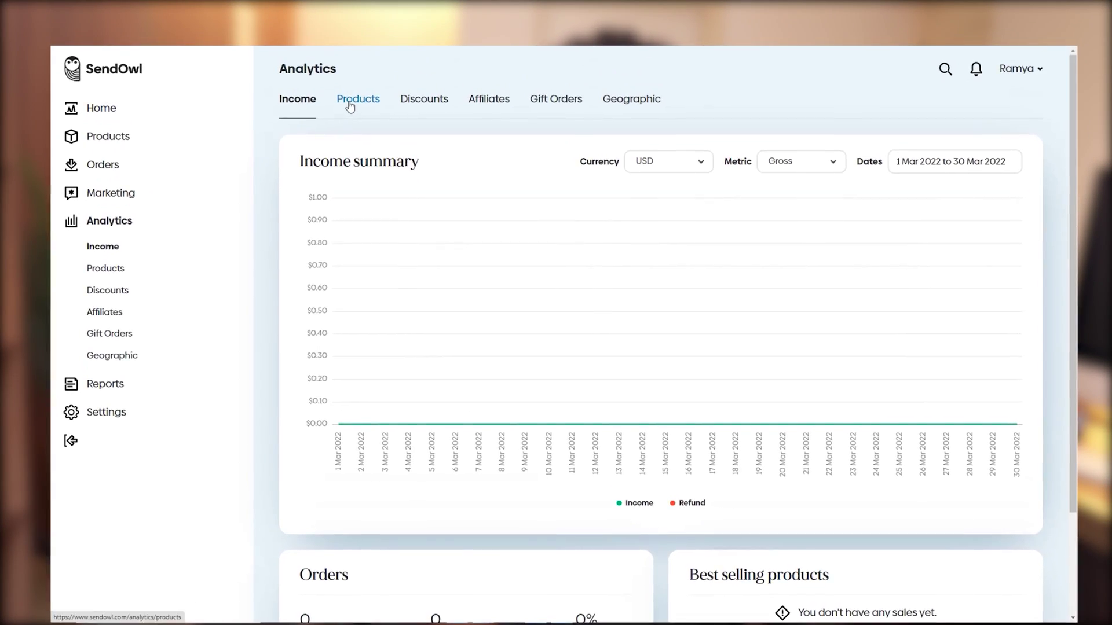
# - Switch SendOwl Analytics from the Income summary to the Products report
pyautogui.click(350, 104)
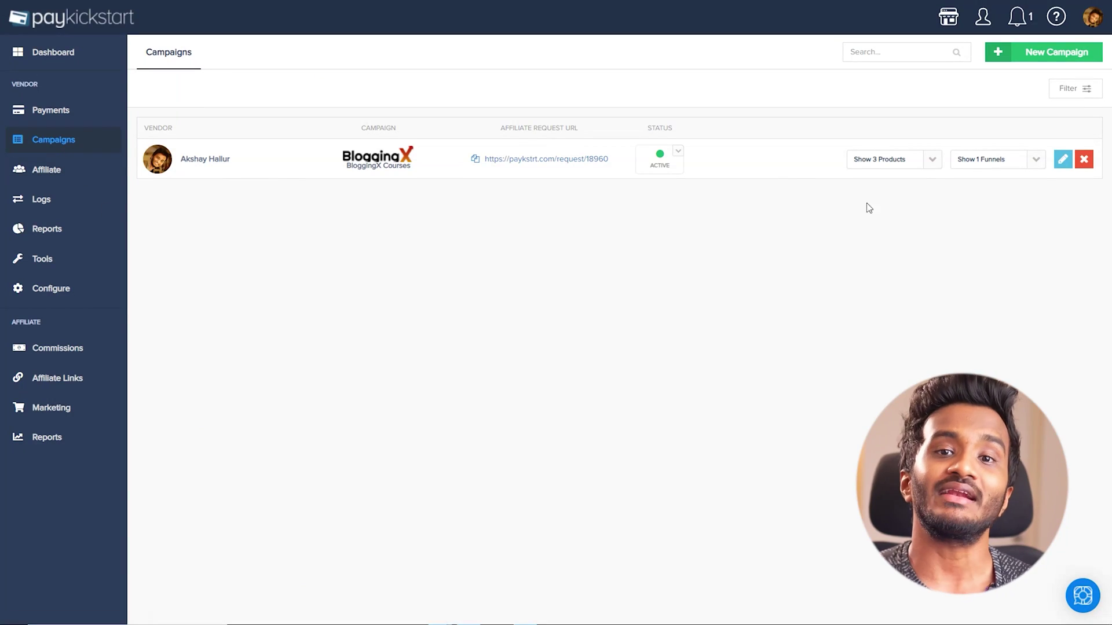
# - Show and hide the campaign's product list, then scroll down the BloggingX Automation System product settings
pyautogui.click(933, 159)
pyautogui.click(1038, 164)
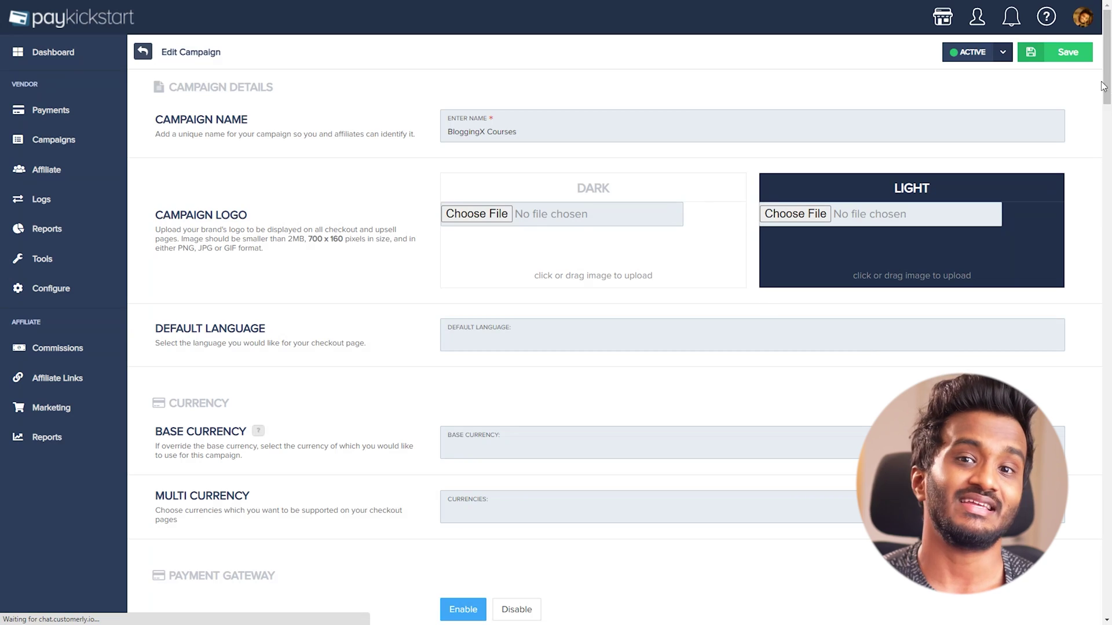
pyautogui.scroll(-4, 762, 213)
pyautogui.scroll(-2, 762, 213)
pyautogui.moveTo(1108, 144); pyautogui.dragTo(1102, 323)
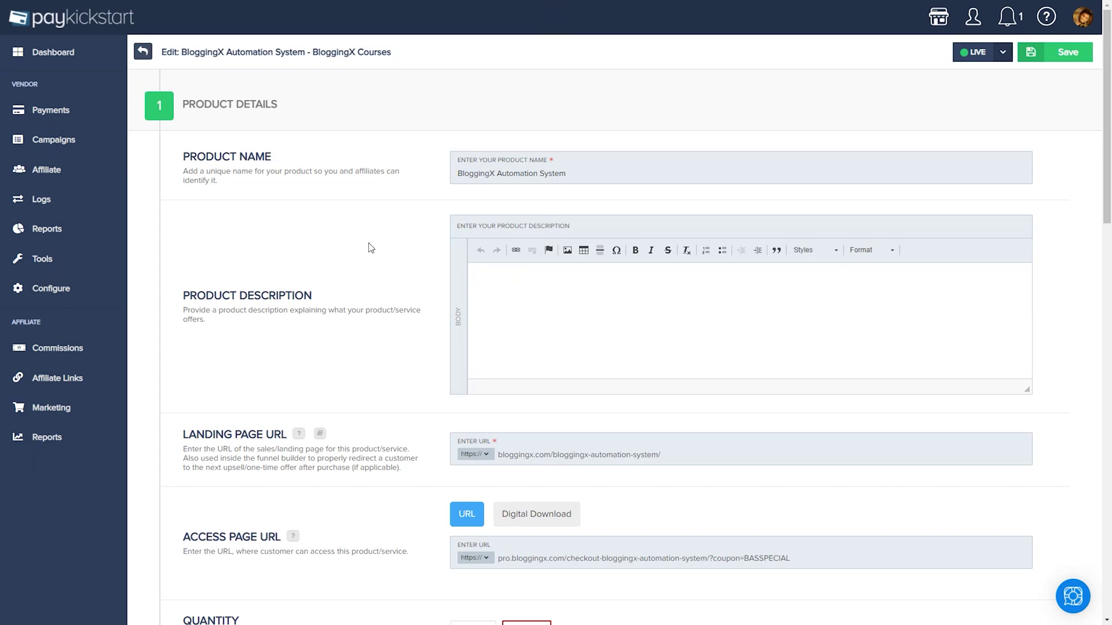
pyautogui.scroll(-4, 510, 299)
pyautogui.scroll(-4, 512, 303)
pyautogui.scroll(-1, 512, 304)
# - Review the payment frequency choices, then open the Azure checkout template editor from the Checkout Page step
pyautogui.doubleClick(244, 284)
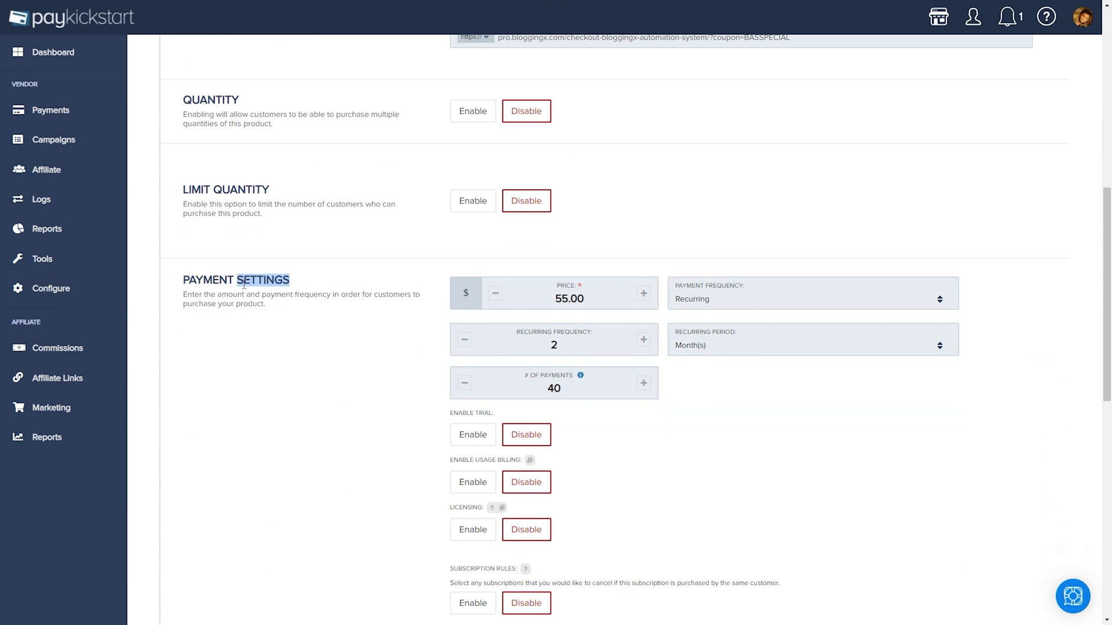
pyautogui.click(707, 313)
pyautogui.moveTo(1107, 304); pyautogui.dragTo(1110, 461)
pyautogui.scroll(-3, 224, 399)
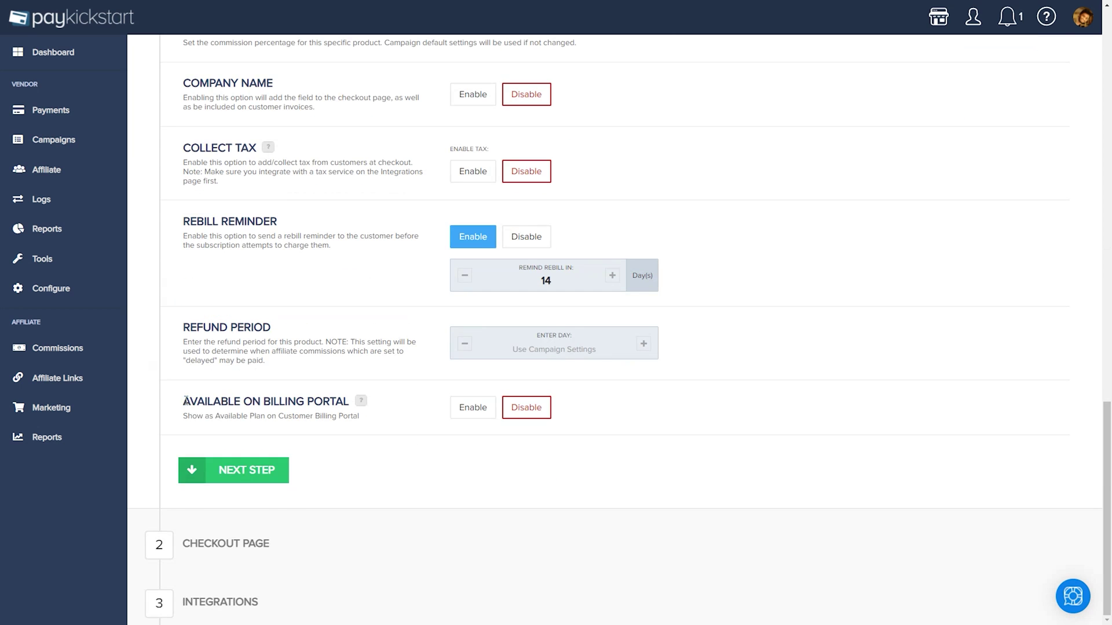
pyautogui.click(277, 484)
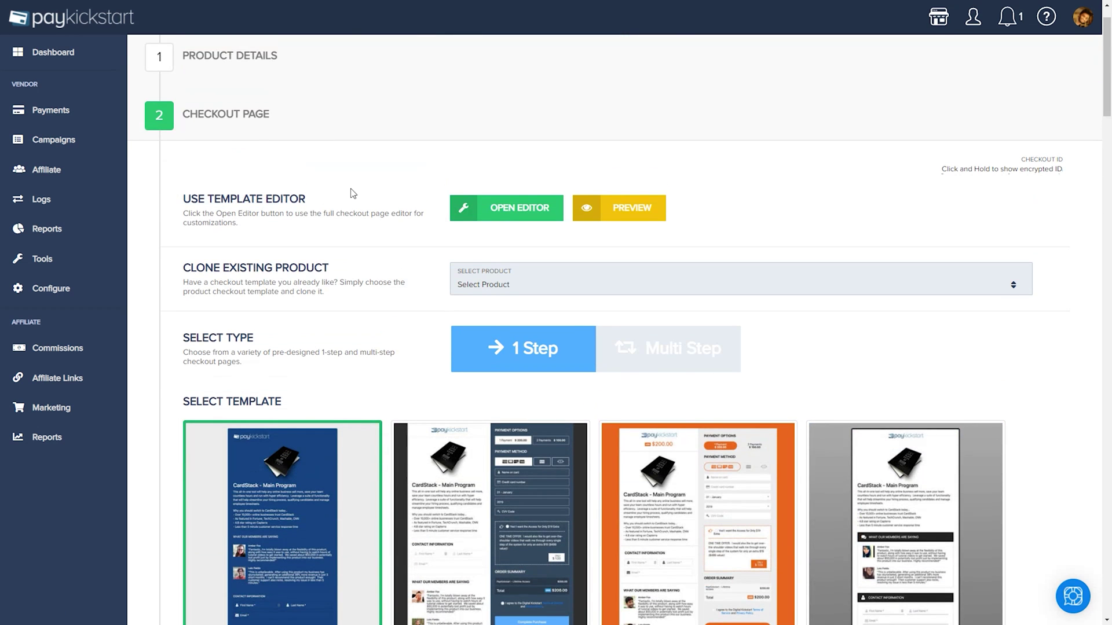
pyautogui.click(494, 290)
pyautogui.click(499, 340)
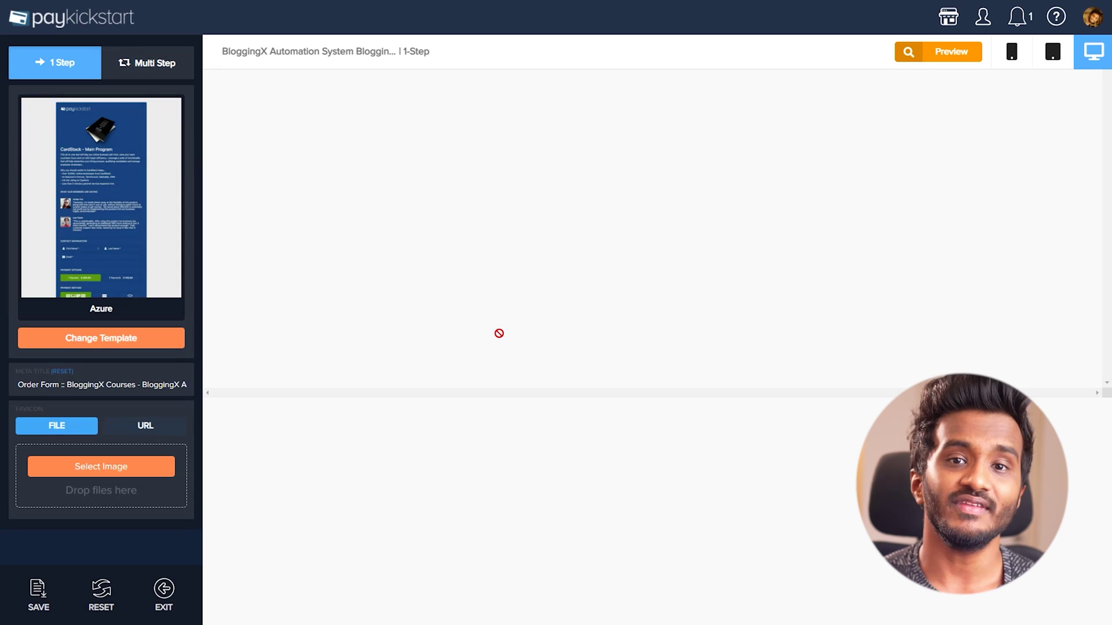
# - Preview the checkout form at mobile, tablet and desktop widths
pyautogui.scroll(-4, 646, 348)
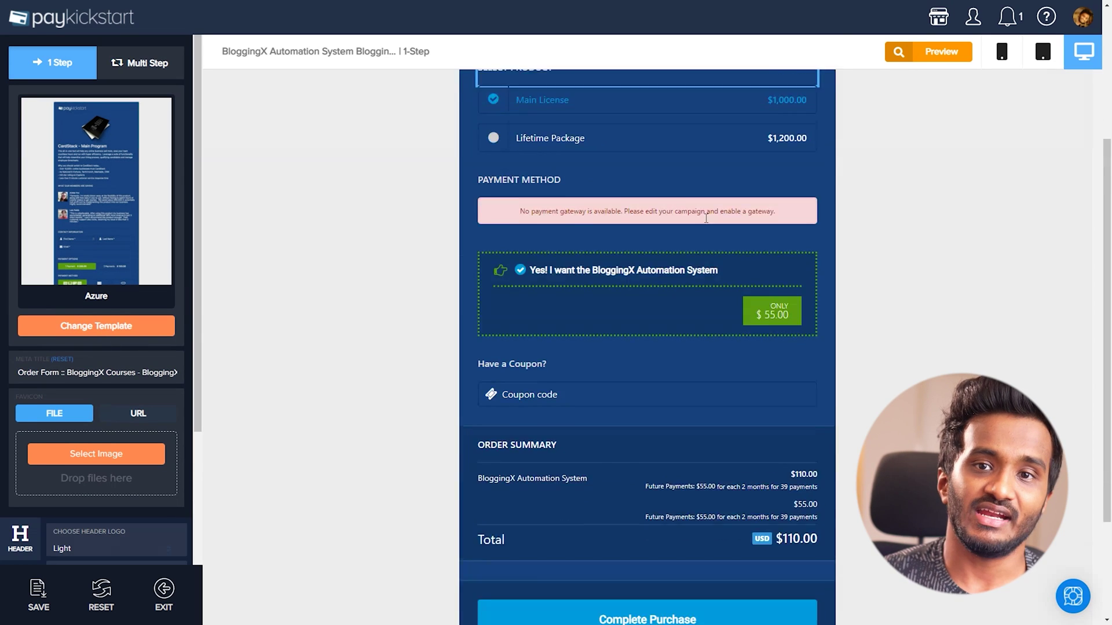
pyautogui.click(1011, 52)
pyautogui.click(1043, 51)
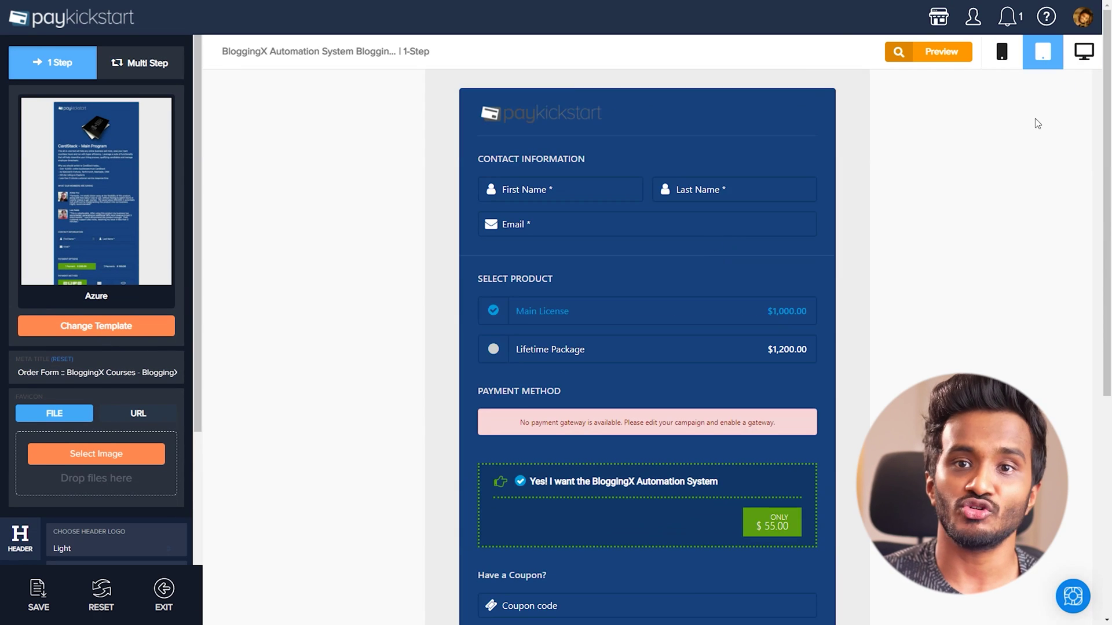
pyautogui.click(1083, 52)
# - Set Order Bump Price and Video to SHOW on the checkout form
pyautogui.scroll(-5, 49, 342)
pyautogui.scroll(-10, 87, 377)
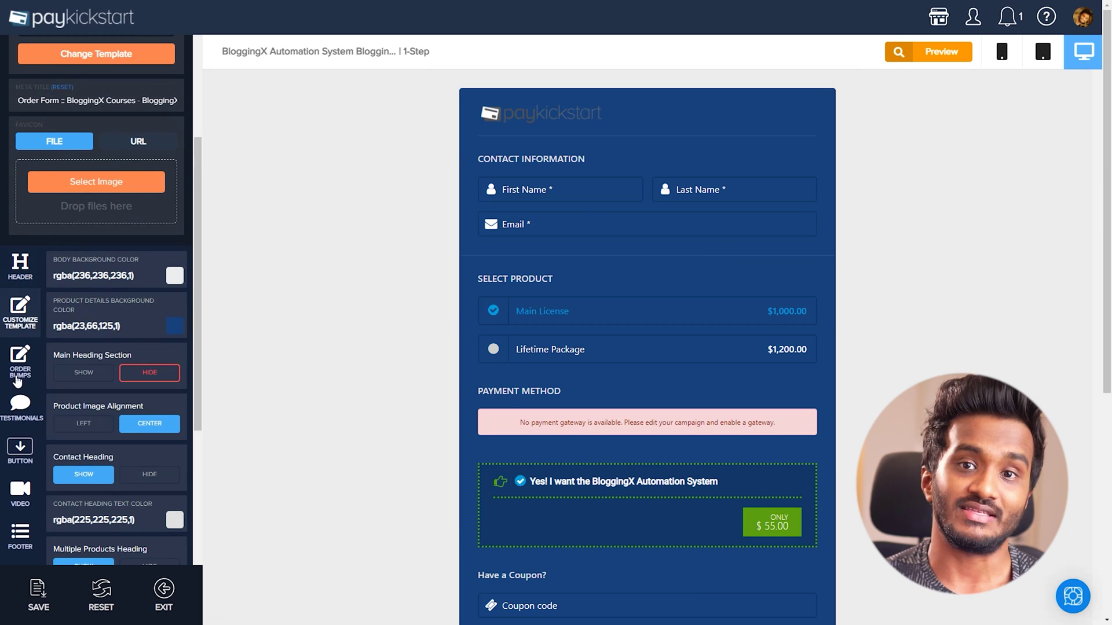
pyautogui.click(150, 449)
pyautogui.scroll(2, 84, 457)
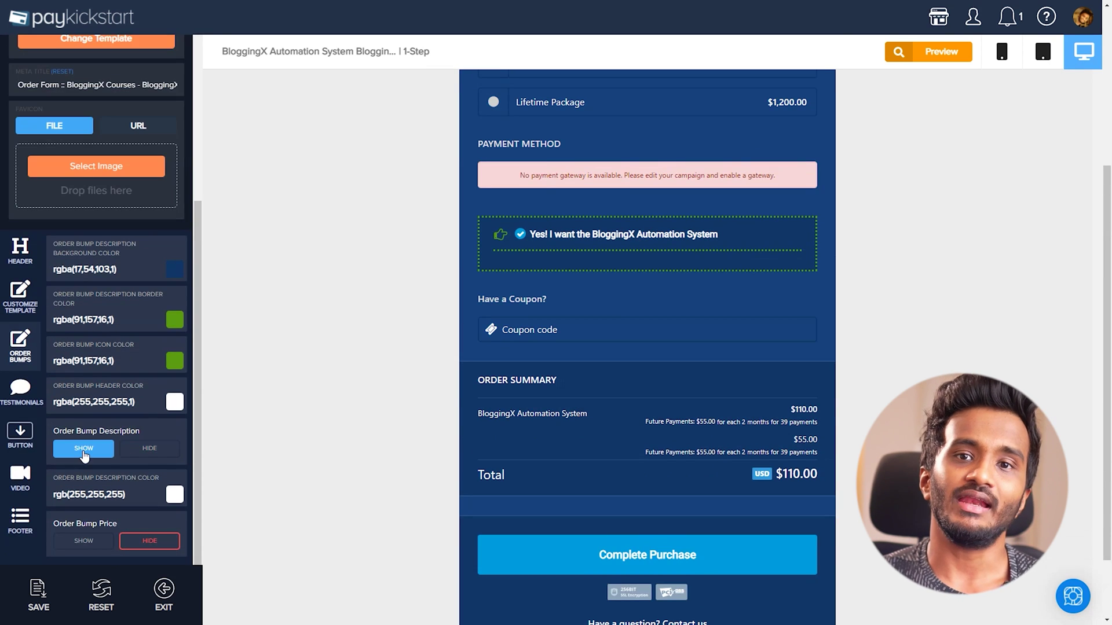
pyautogui.click(84, 449)
pyautogui.scroll(-2, 84, 449)
pyautogui.click(84, 449)
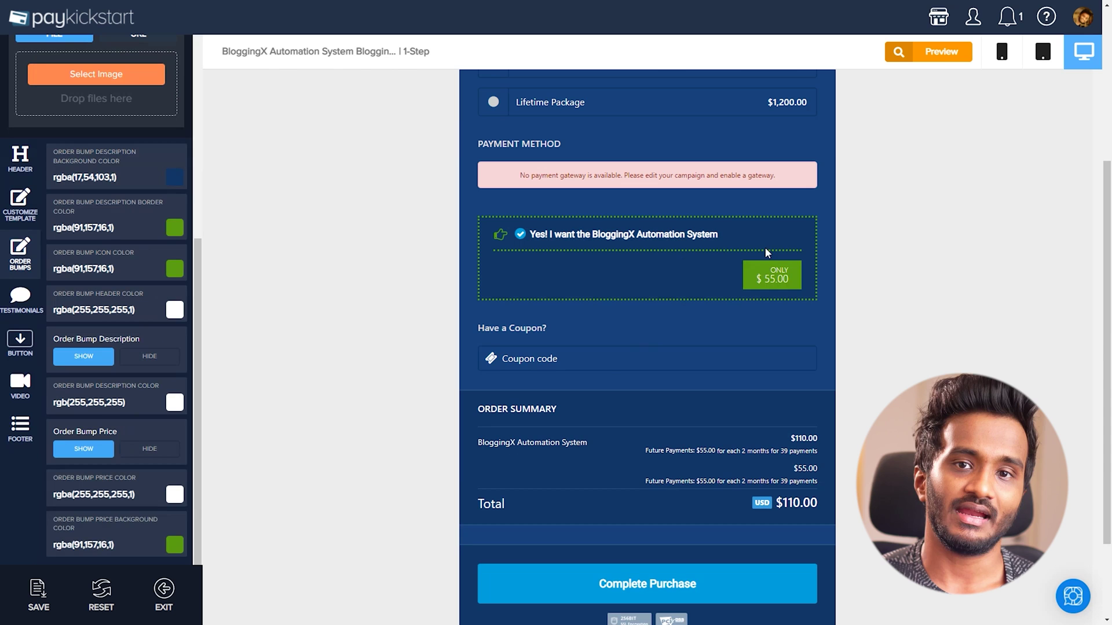
pyautogui.click(21, 380)
pyautogui.click(87, 290)
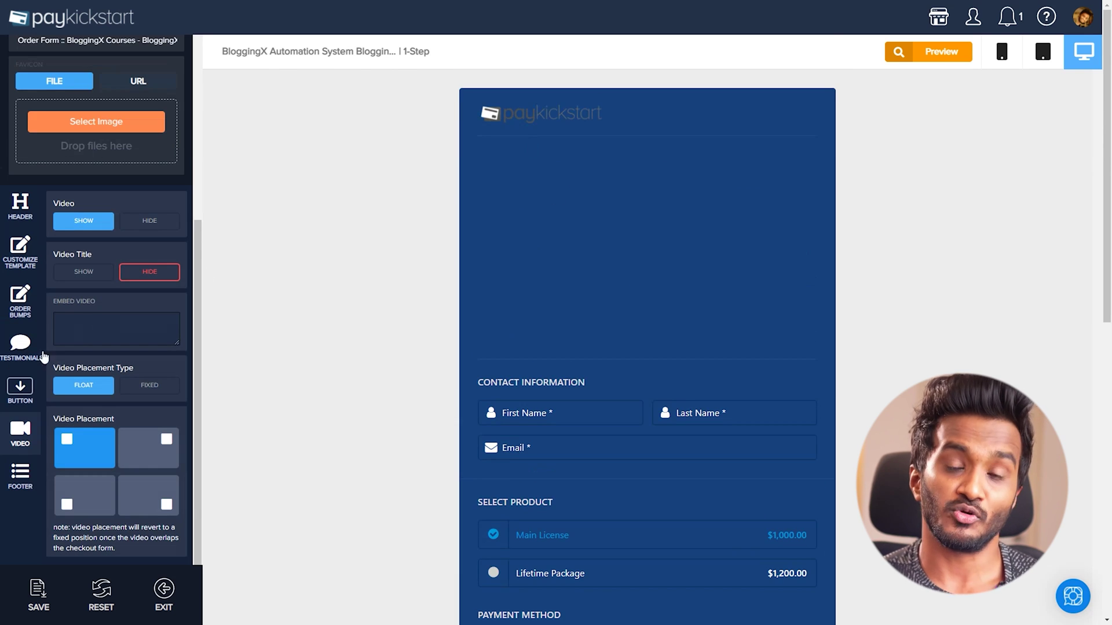
# - Exit the editor to Campaigns and enter the BloggingX Automation System Funnel
pyautogui.scroll(-5, 699, 347)
pyautogui.scroll(5, 699, 348)
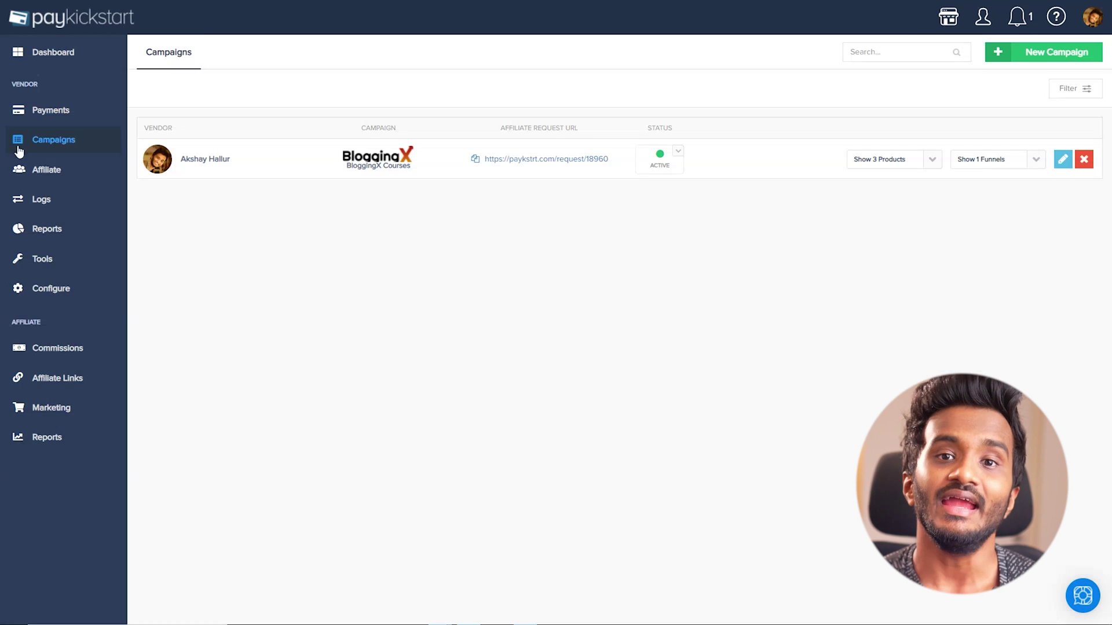
pyautogui.click(1036, 161)
pyautogui.click(997, 226)
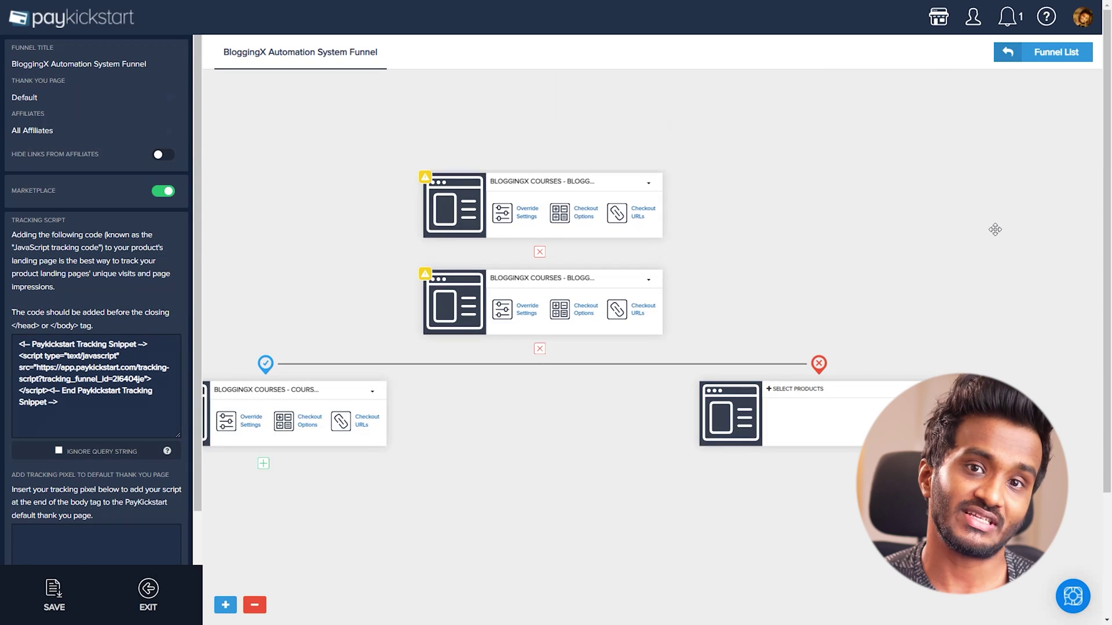
# - Turn on split pay in the funnel's override settings
pyautogui.scroll(-3, 673, 191)
pyautogui.scroll(3, 672, 191)
pyautogui.click(510, 310)
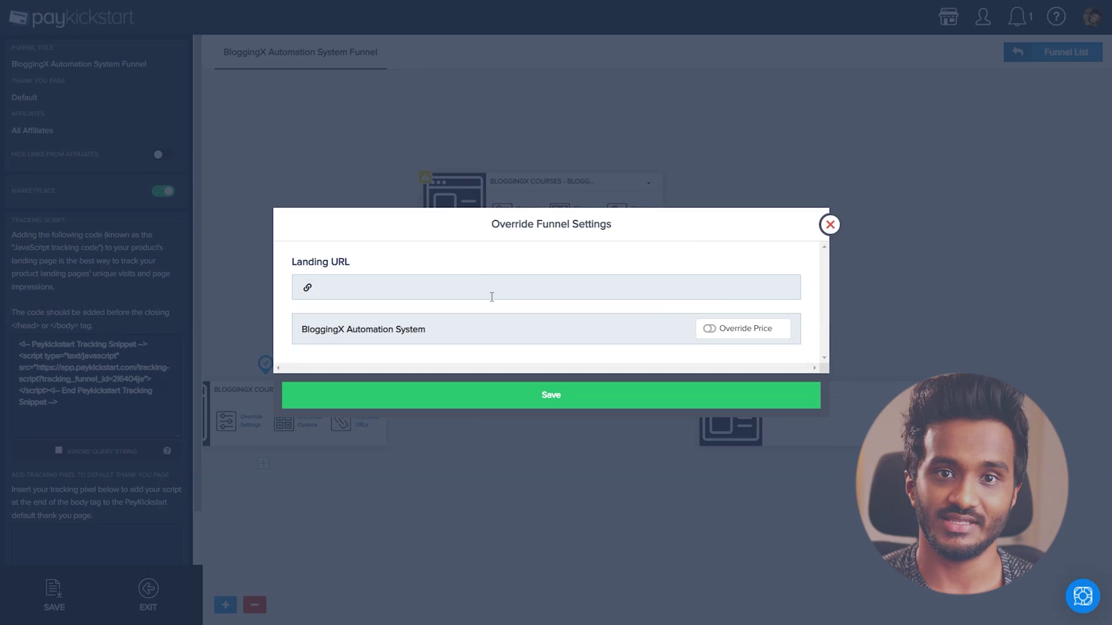
pyautogui.click(375, 375)
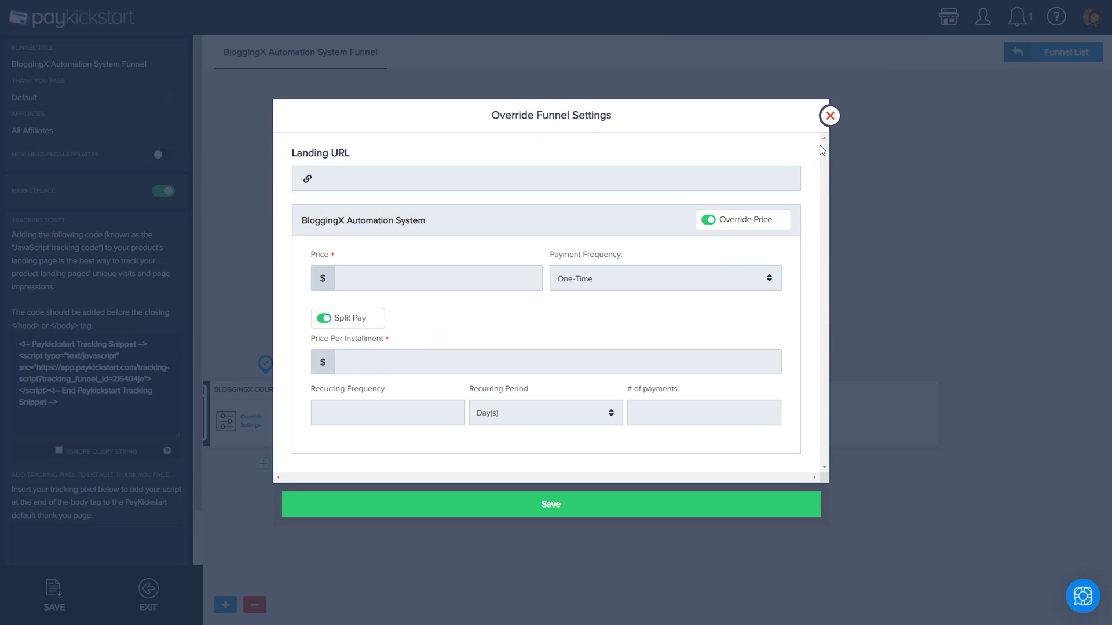
pyautogui.click(830, 115)
# - Choose a multi-step popup widget design in Checkout Options and save it to get the embed code
pyautogui.click(652, 313)
pyautogui.click(452, 295)
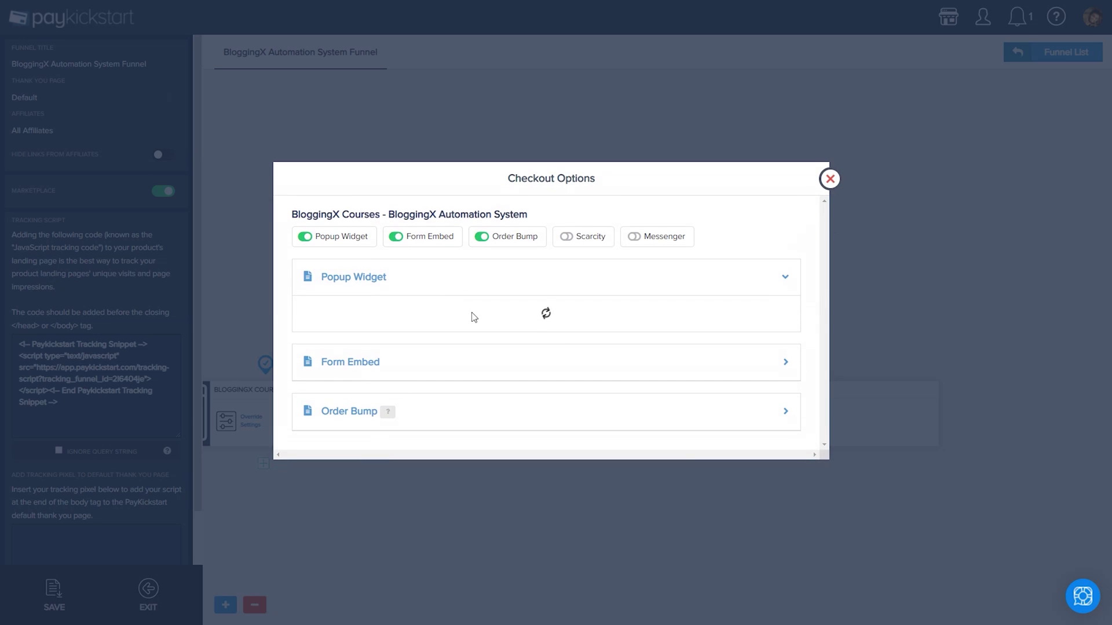
pyautogui.click(510, 243)
pyautogui.scroll(-2, 598, 399)
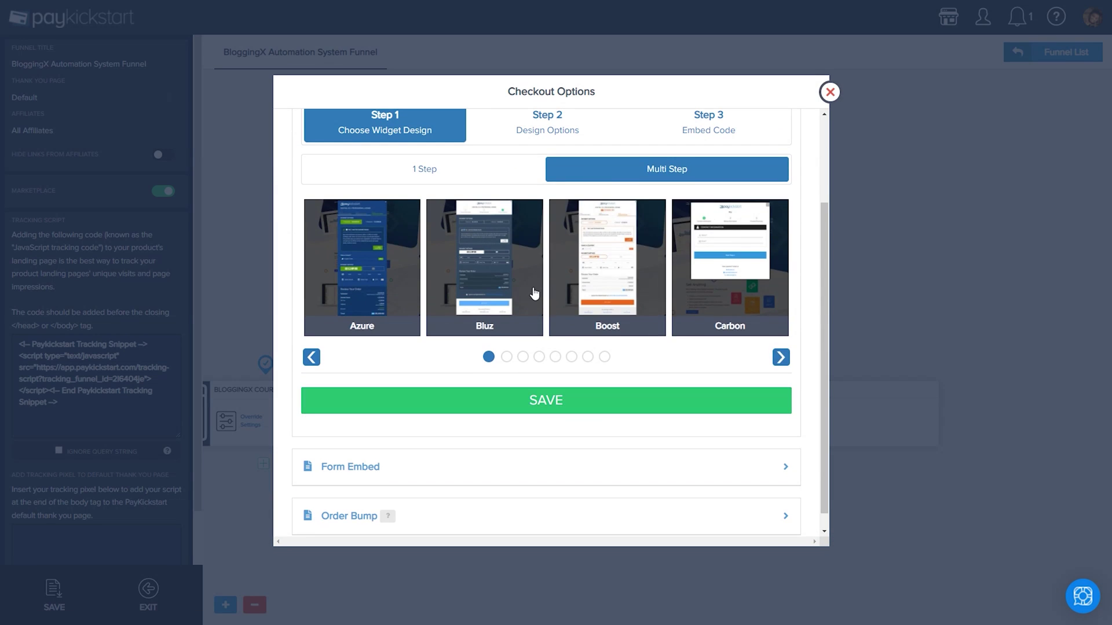
pyautogui.click(781, 358)
pyautogui.click(658, 407)
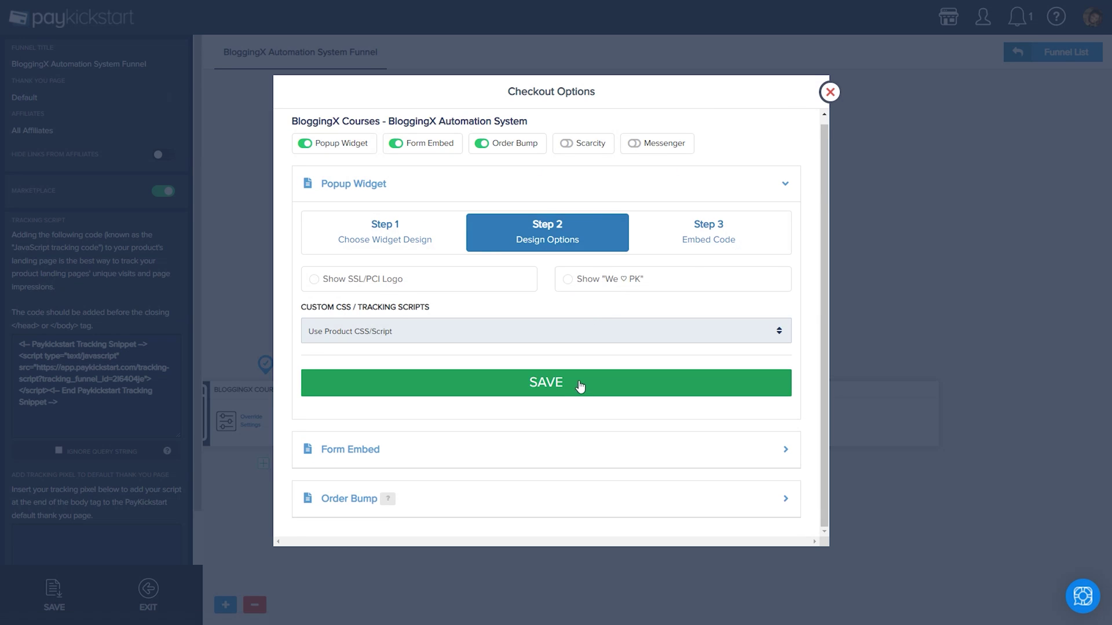
pyautogui.click(579, 387)
# - Go to Form Embed Step 2 Design Options and review button text, width and colour settings
pyautogui.scroll(-1, 349, 386)
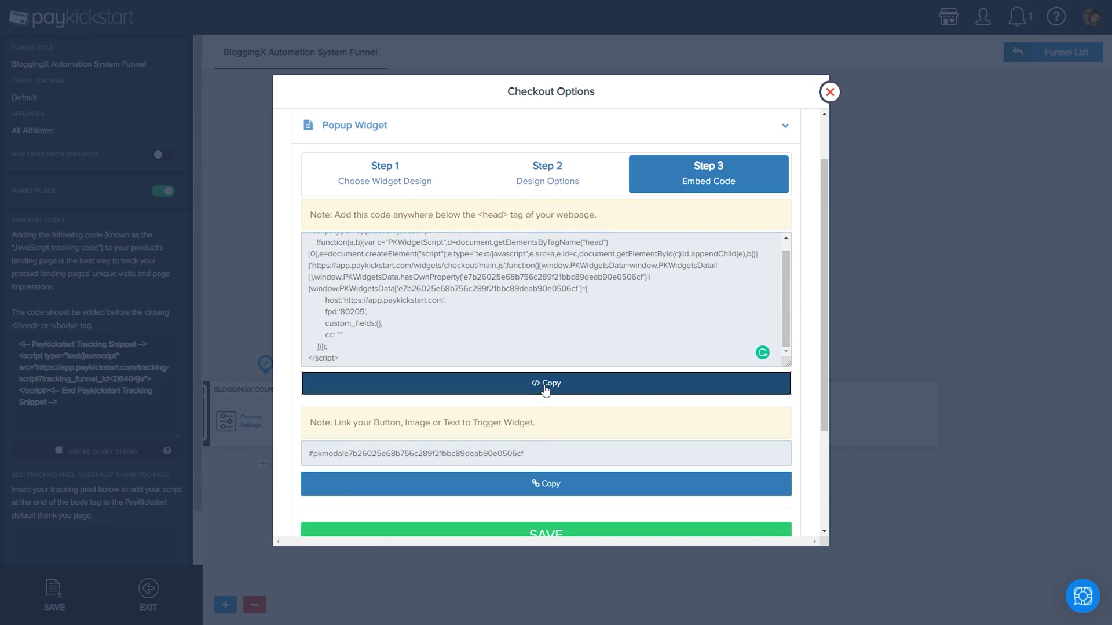
pyautogui.scroll(-3, 546, 371)
pyautogui.click(546, 389)
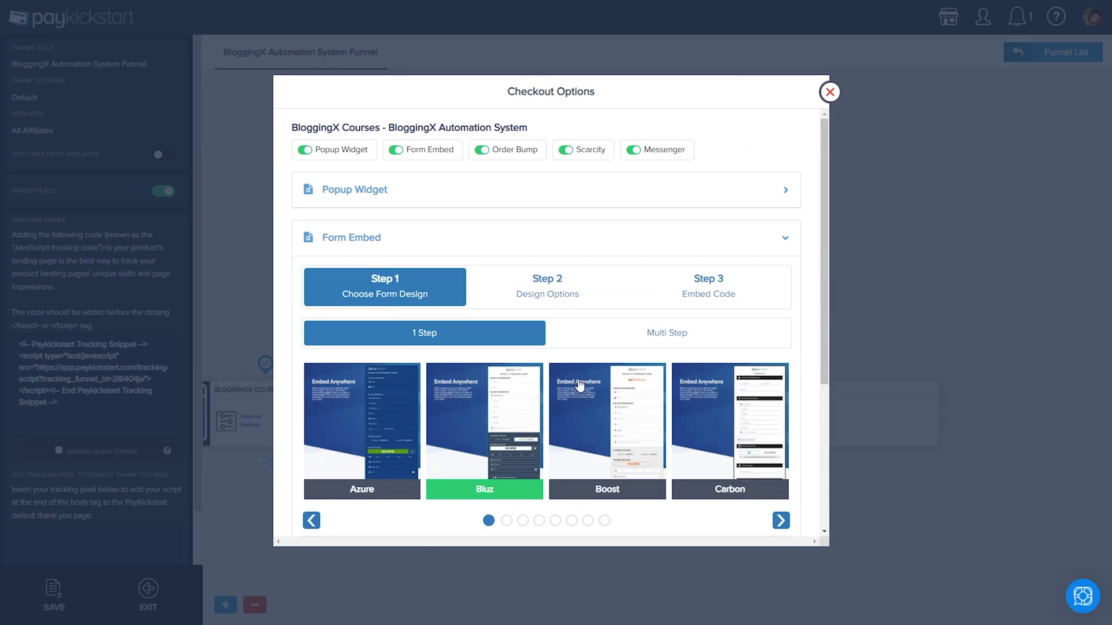
pyautogui.click(548, 289)
pyautogui.scroll(-2, 619, 379)
pyautogui.scroll(1, 608, 336)
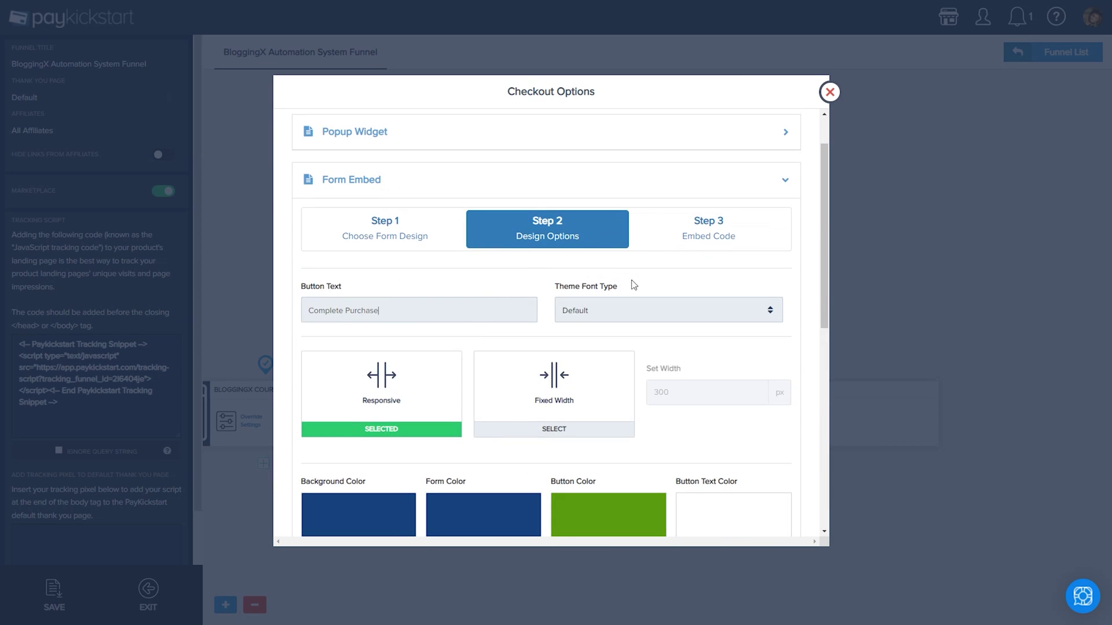
pyautogui.scroll(-2, 666, 399)
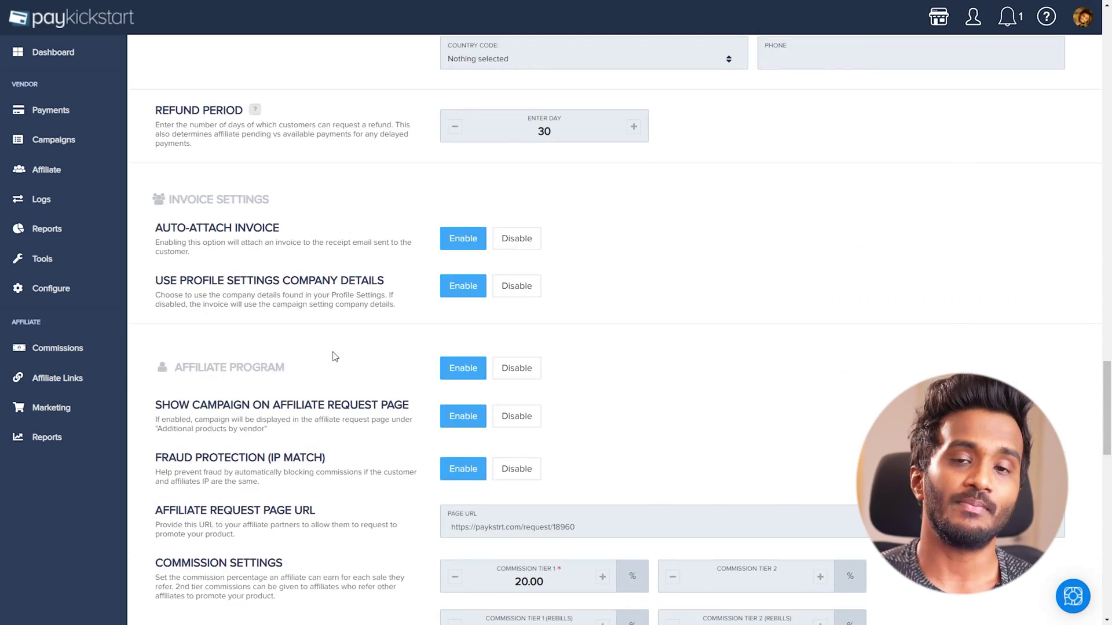
# - Scroll through the campaign settings and bring up the BloggingX Lead Campaign edit form
pyautogui.scroll(-5, 347, 354)
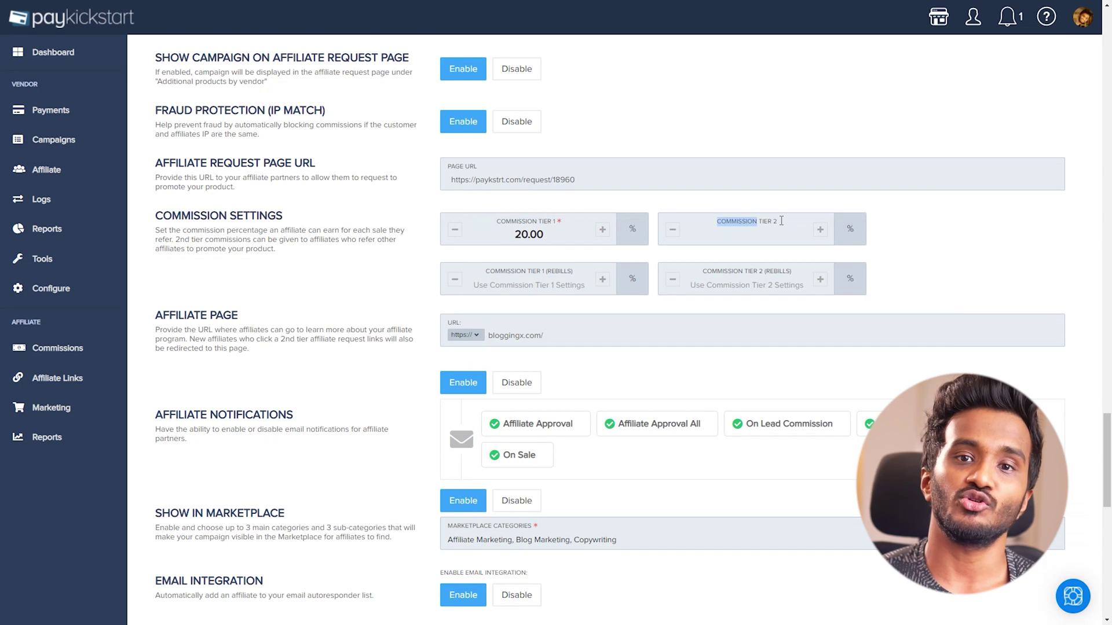
pyautogui.scroll(-1, 613, 231)
pyautogui.scroll(-1, 519, 212)
pyautogui.scroll(-1, 519, 212)
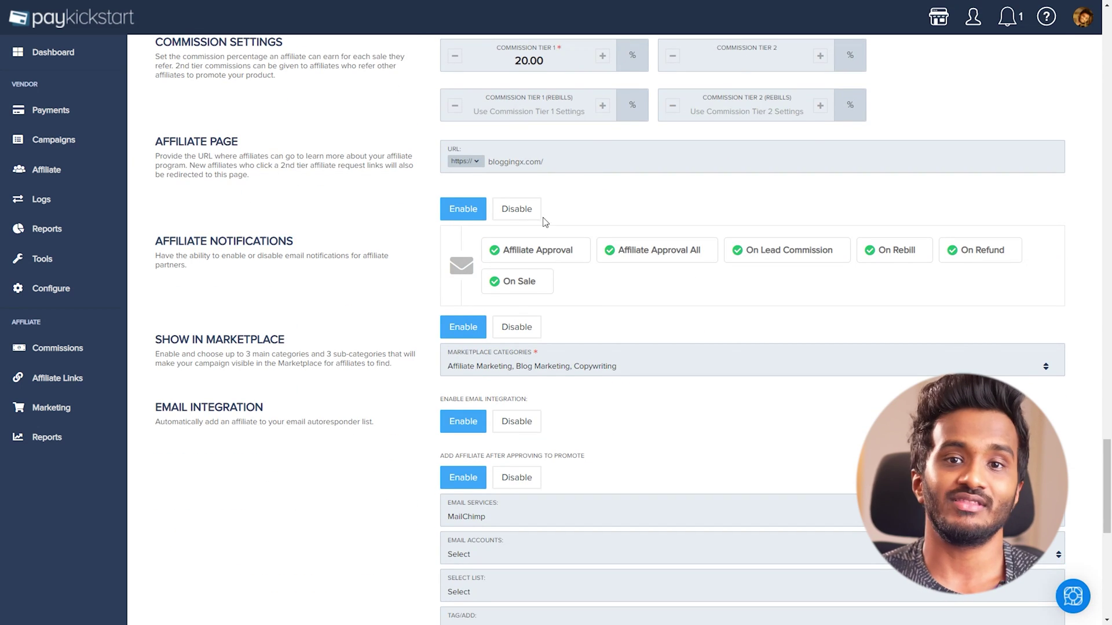
pyautogui.scroll(-1, 300, 414)
pyautogui.scroll(-6, 377, 273)
pyautogui.scroll(-3, 201, 204)
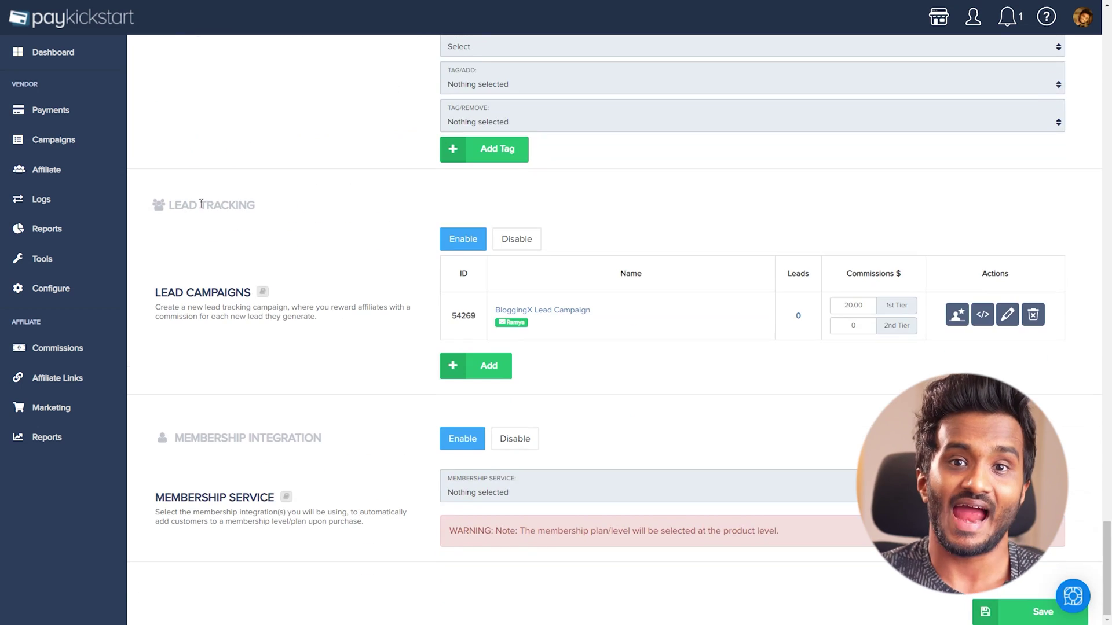
pyautogui.click(1006, 315)
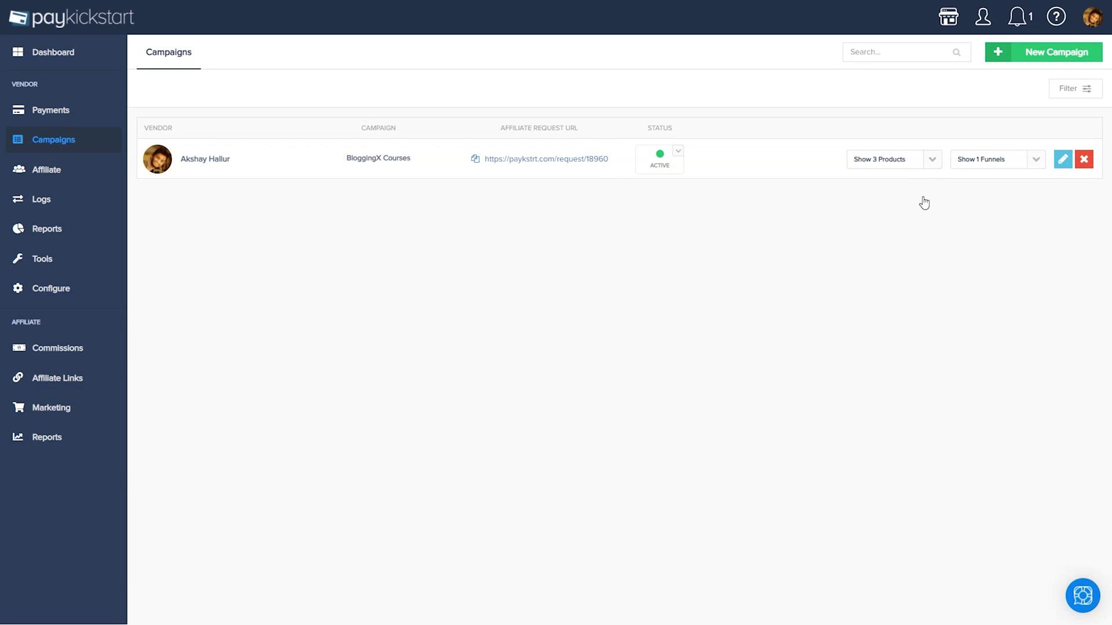
# - Edit the BloggingX Courses campaign and save it, confirming despite no payment gateway
pyautogui.click(886, 159)
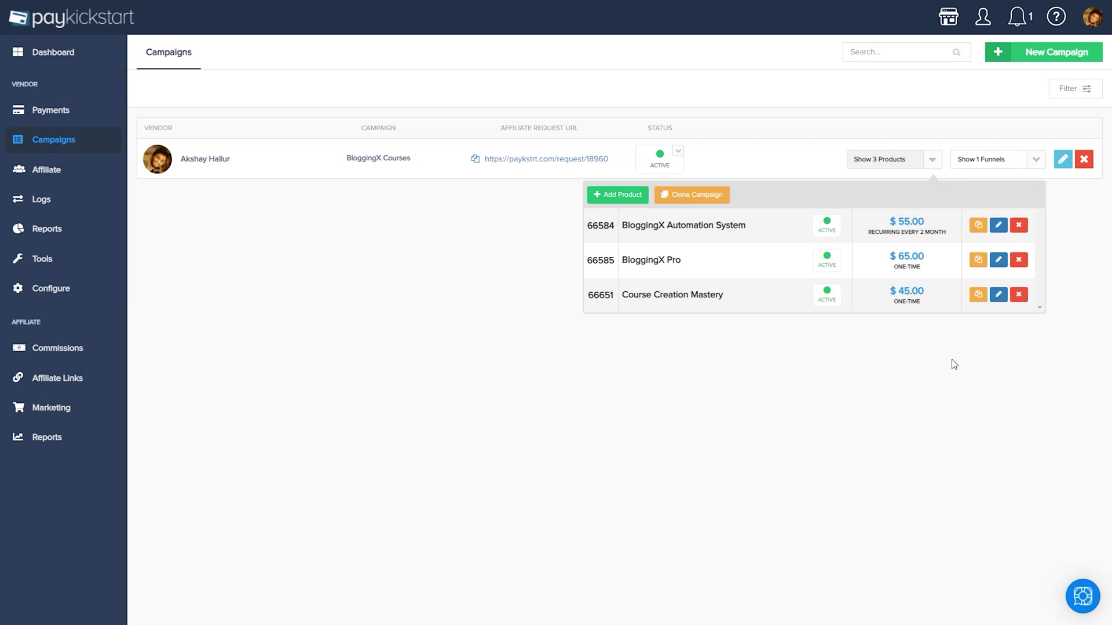
pyautogui.click(1062, 160)
pyautogui.scroll(-10, 484, 273)
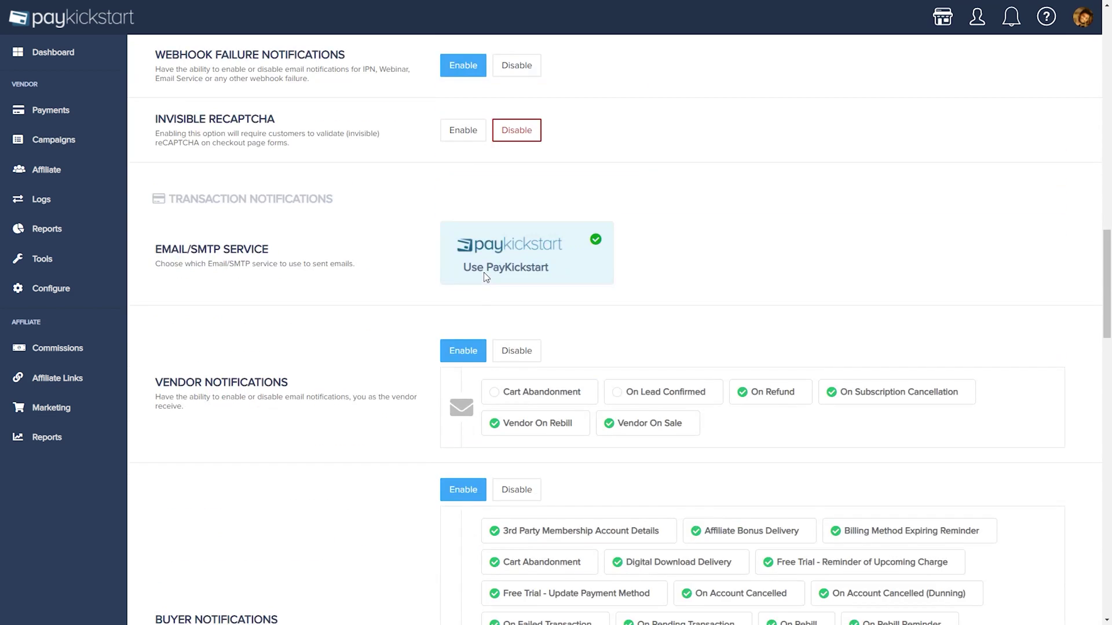
pyautogui.scroll(-10, 484, 272)
pyautogui.scroll(-5, 461, 243)
pyautogui.scroll(2, 460, 260)
pyautogui.scroll(-3, 463, 286)
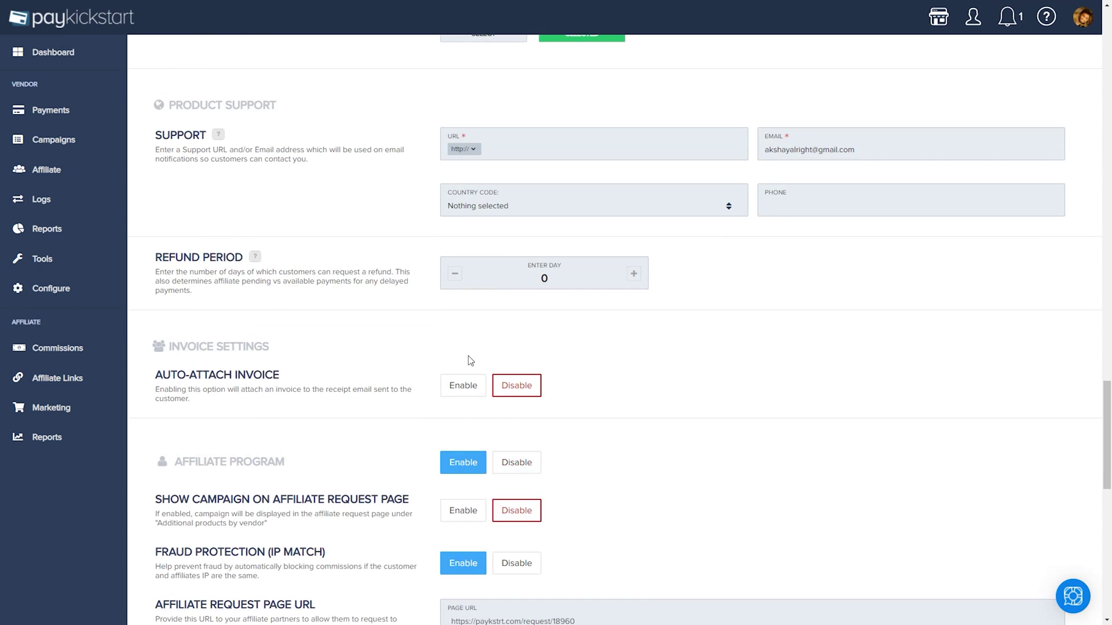
pyautogui.scroll(-5, 465, 284)
pyautogui.scroll(-4, 538, 304)
pyautogui.moveTo(78, 296); pyautogui.dragTo(286, 313)
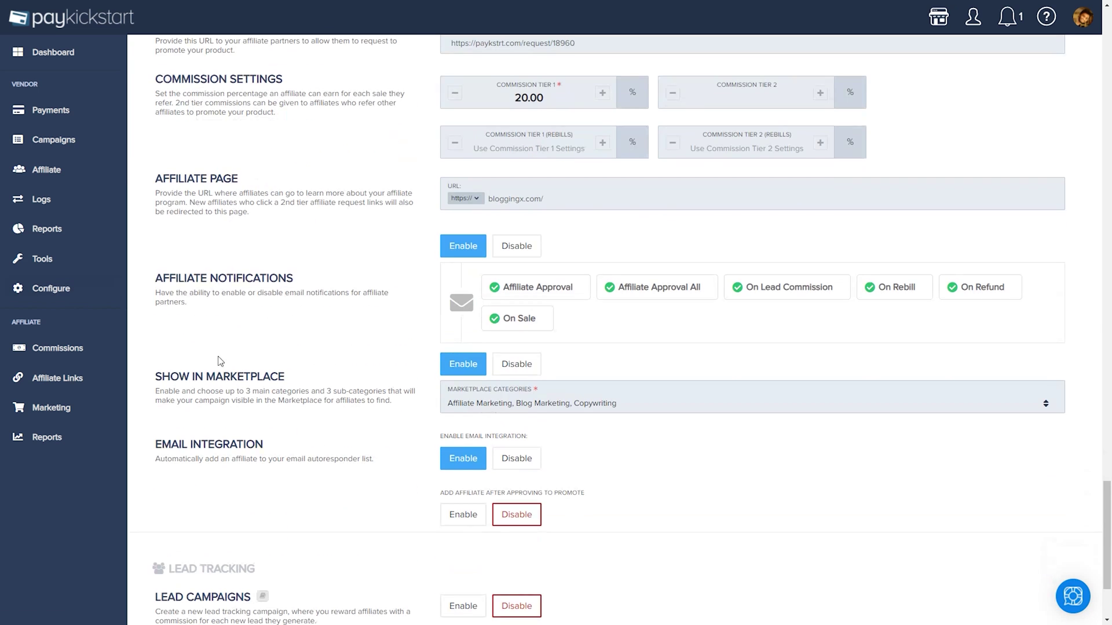
pyautogui.scroll(-3, 964, 291)
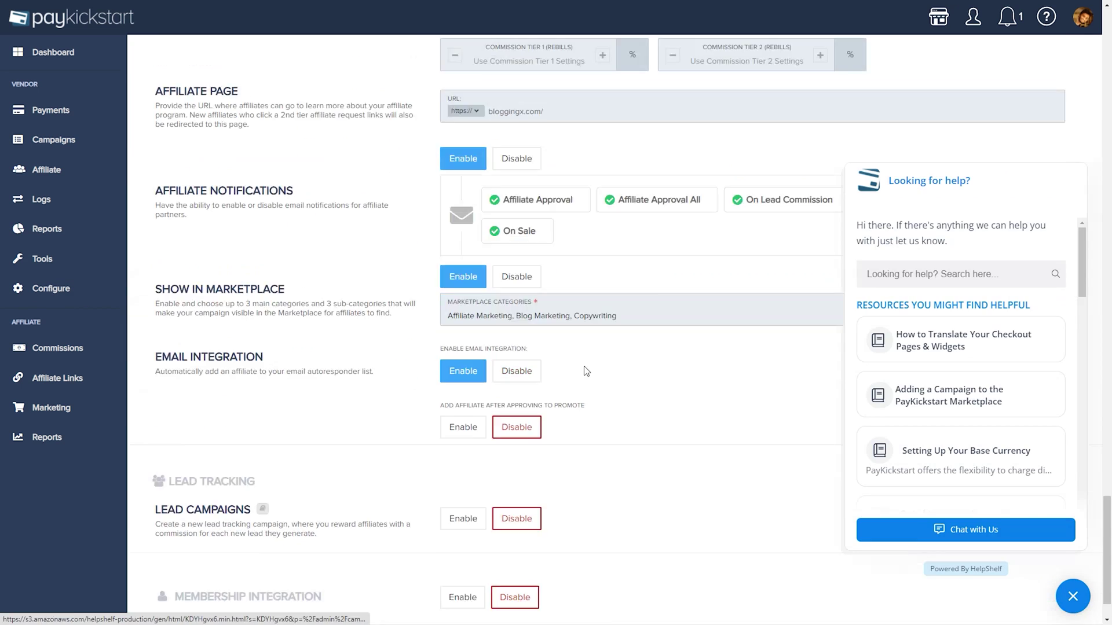
pyautogui.click(1019, 616)
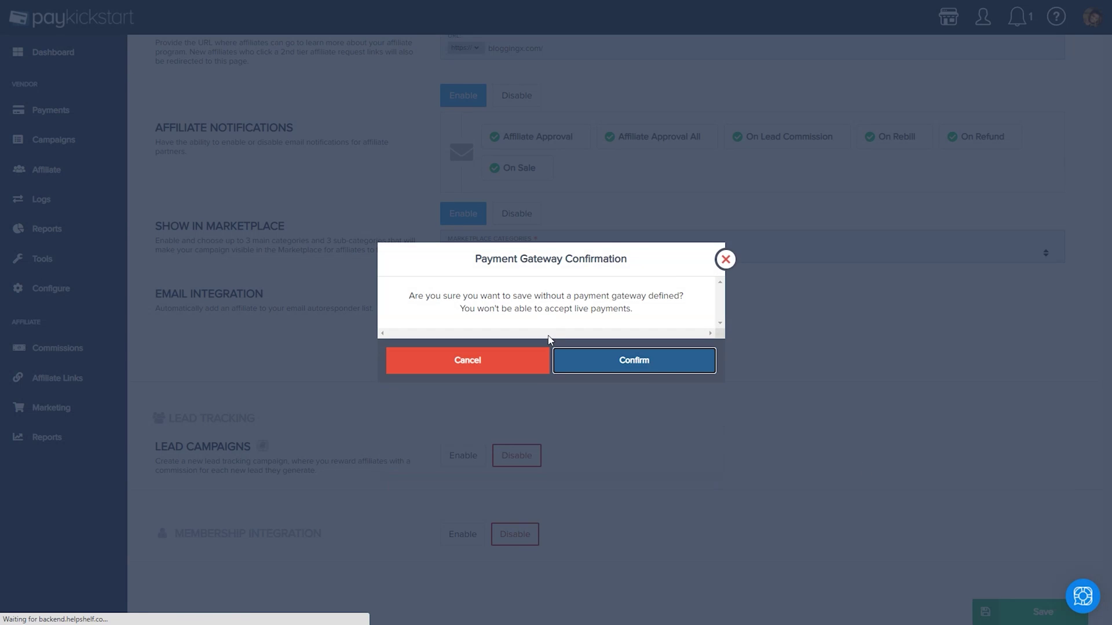
pyautogui.click(580, 360)
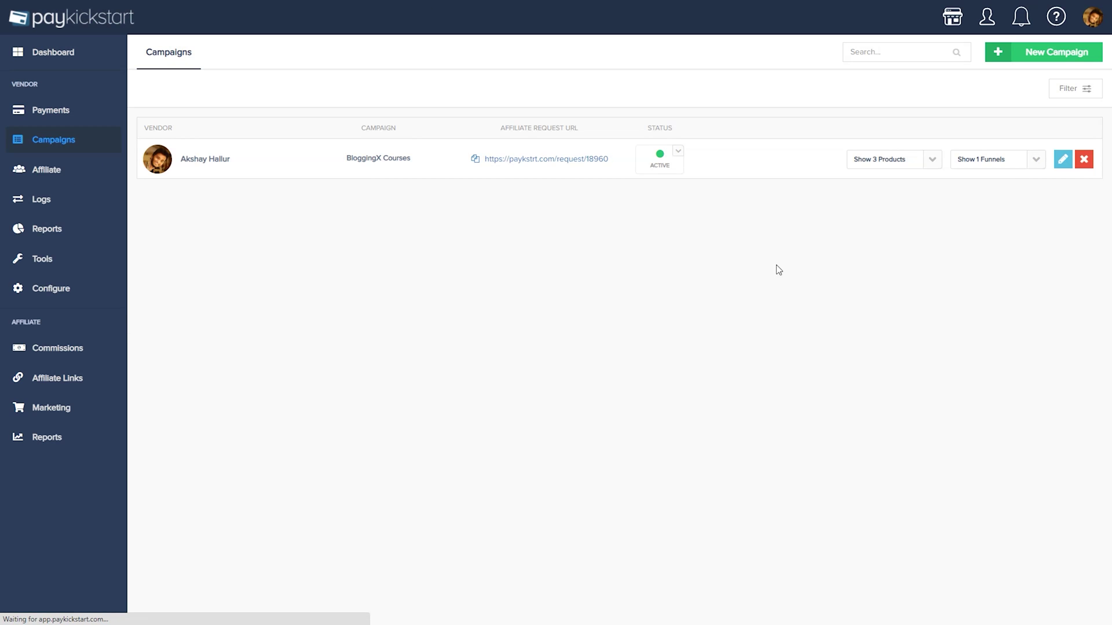
# - In the BloggingX Automation System Funnel, limit promotion to selected affiliates
pyautogui.click(1036, 159)
pyautogui.click(997, 226)
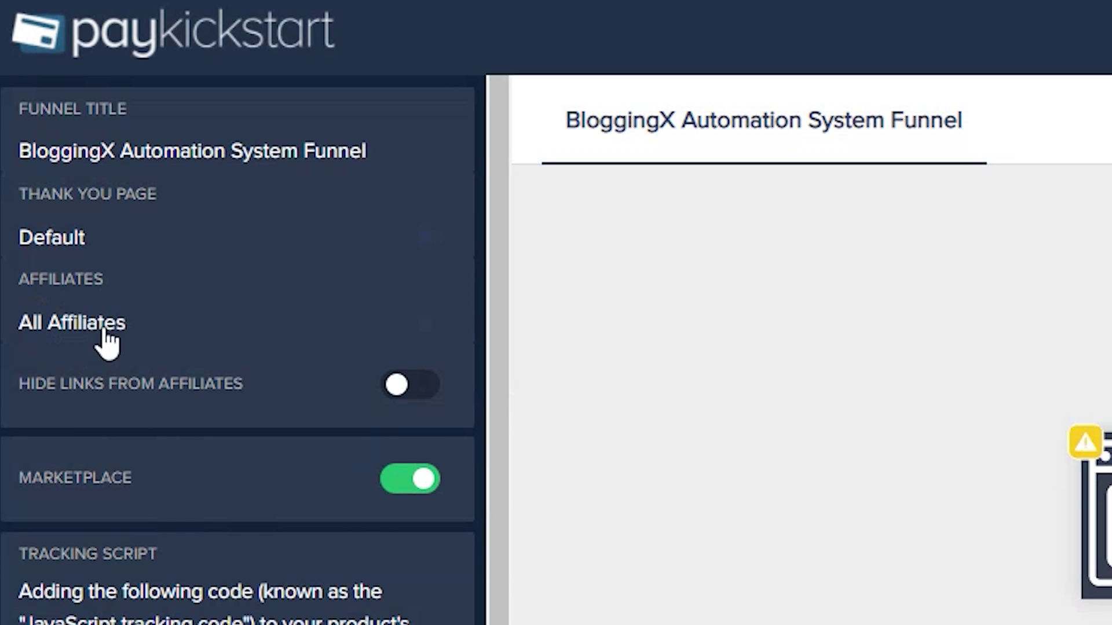
pyautogui.click(107, 341)
pyautogui.click(87, 380)
pyautogui.press('Down')
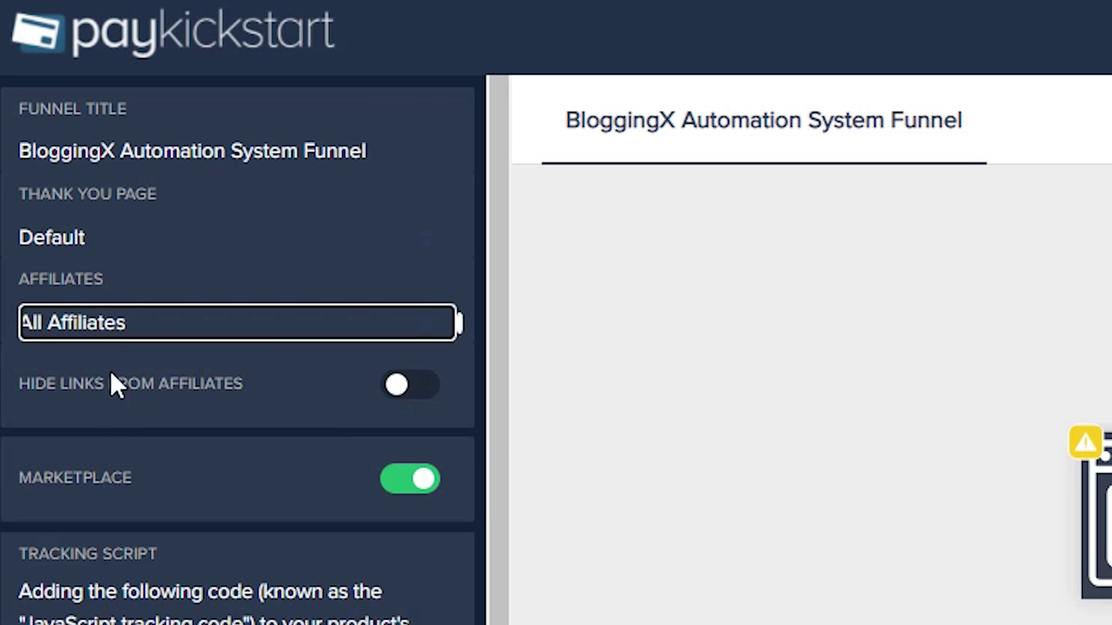
pyautogui.click(117, 325)
pyautogui.click(111, 458)
pyautogui.click(128, 334)
pyautogui.scroll(-5, 110, 281)
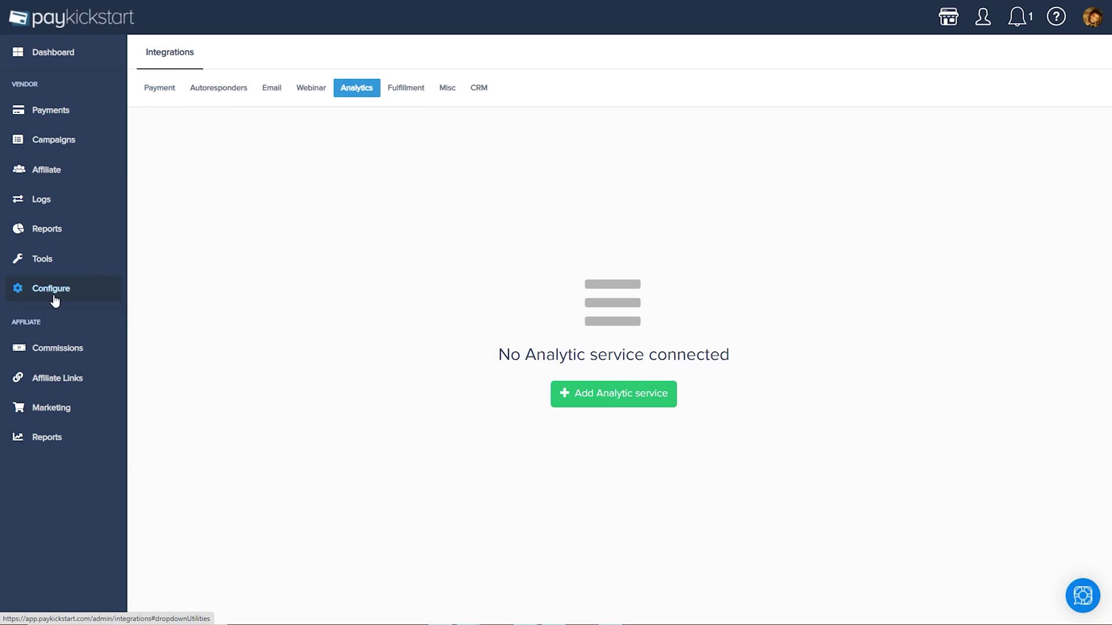
# - View the available payment gateway services under Integrations, then close the form
pyautogui.click(160, 93)
pyautogui.click(1048, 52)
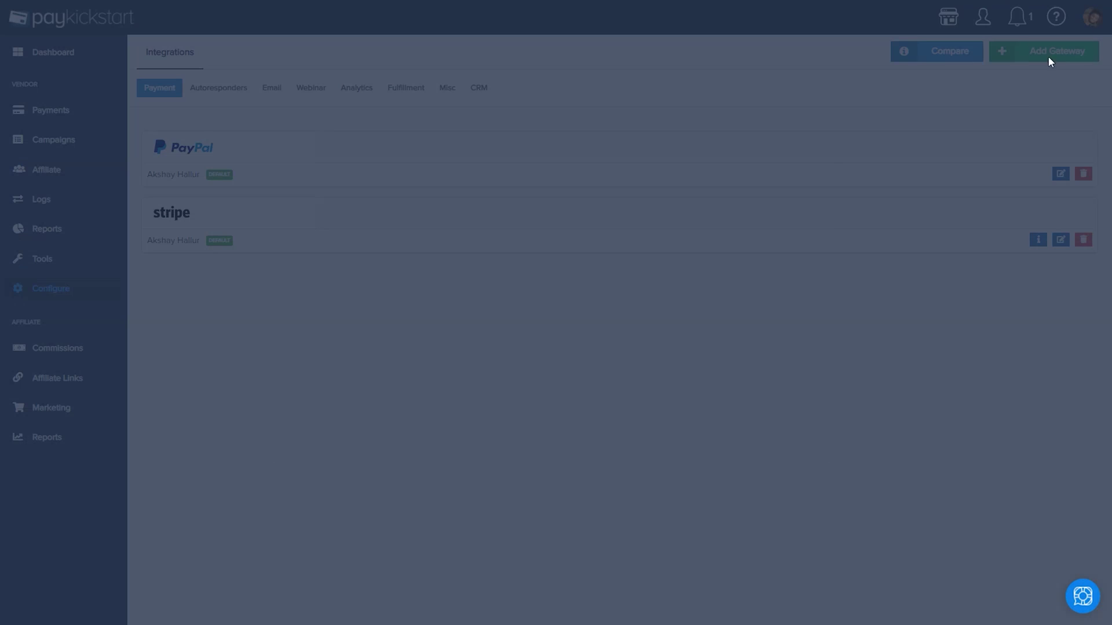
pyautogui.click(384, 216)
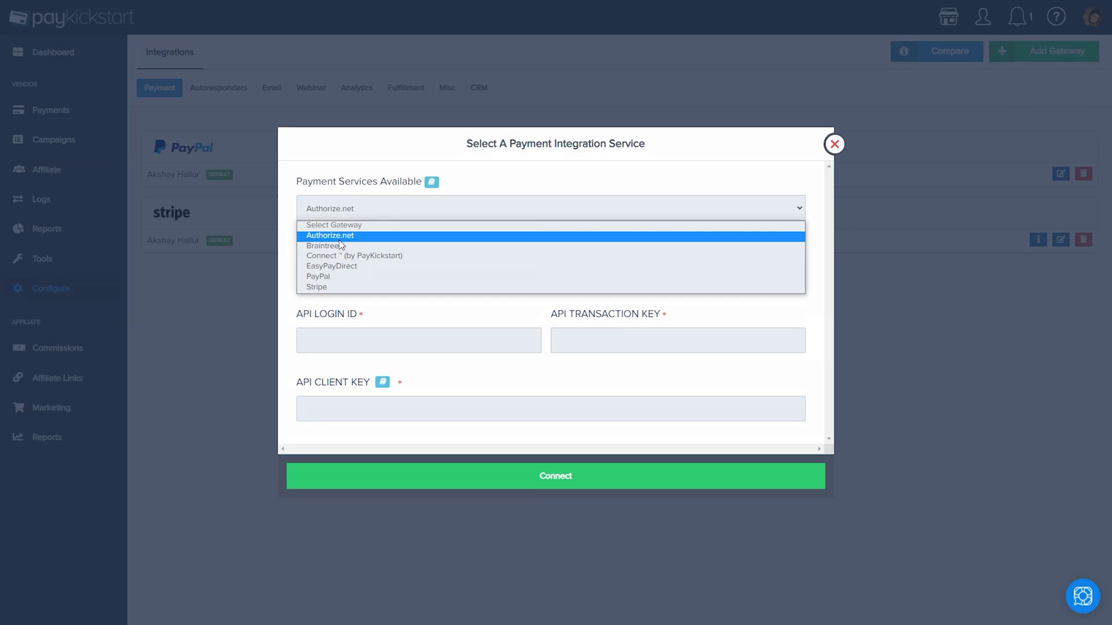
pyautogui.click(835, 144)
# - Under Autoresponders, view the list of available email services
pyautogui.click(218, 88)
pyautogui.click(592, 429)
pyautogui.click(398, 220)
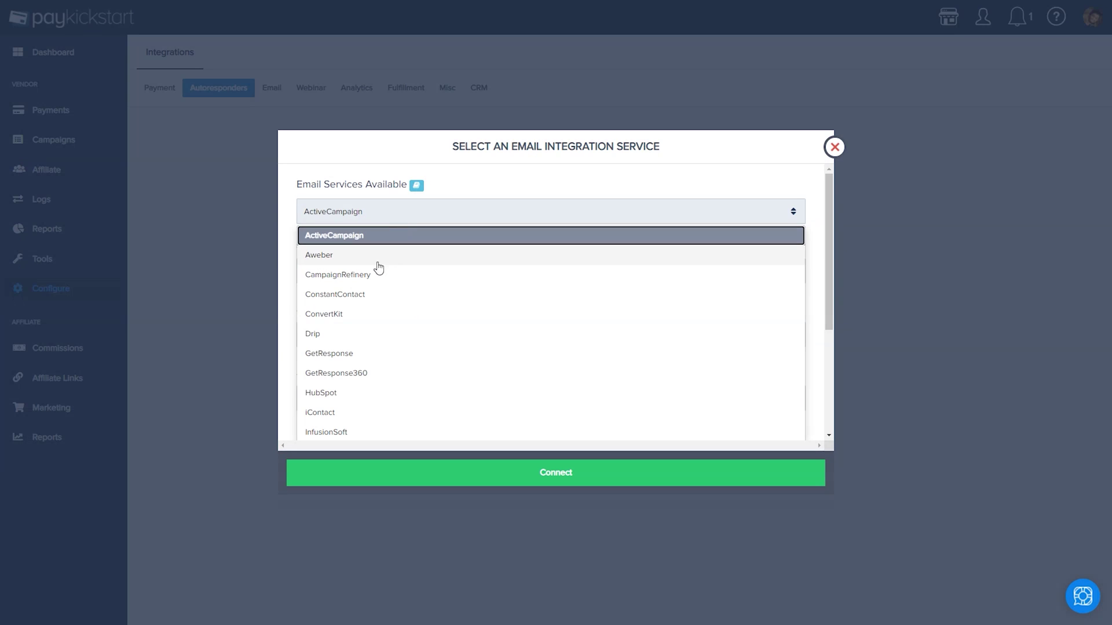
pyautogui.scroll(-1, 355, 404)
pyautogui.scroll(-3, 593, 346)
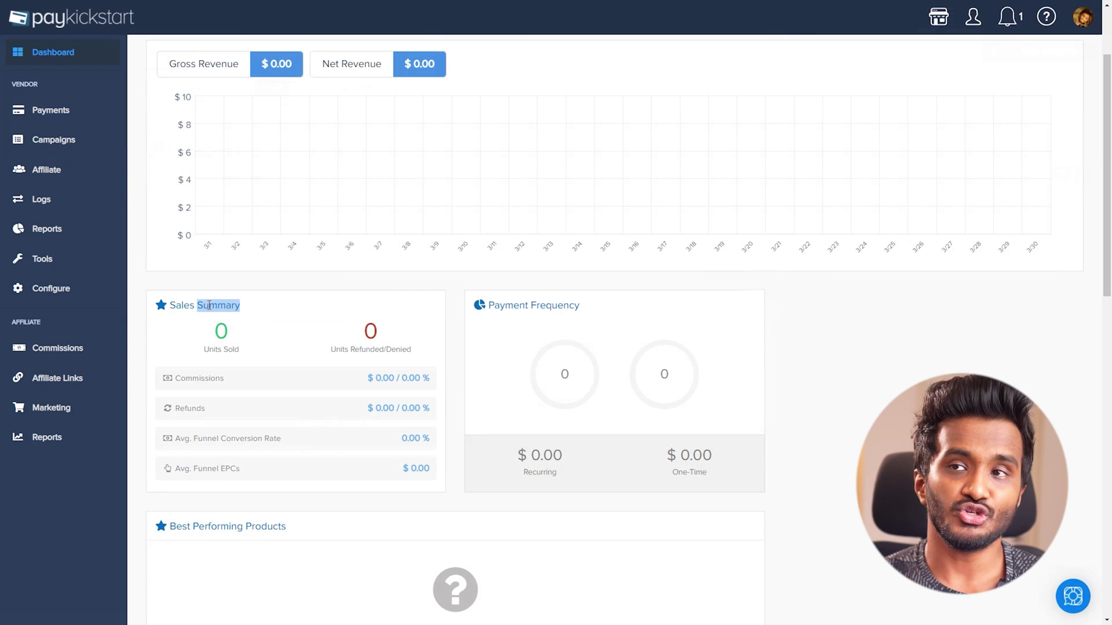
# - Scroll through the dashboard's revenue charts and Sales Summary
pyautogui.click(533, 307)
pyautogui.scroll(-3, 718, 340)
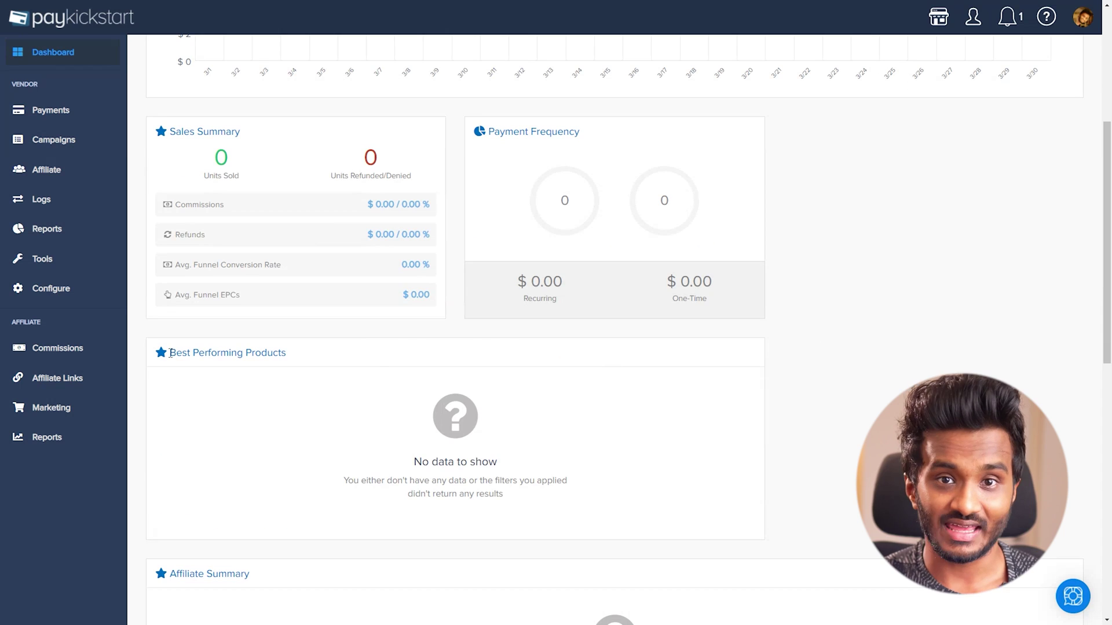
pyautogui.scroll(-4, 297, 454)
pyautogui.moveTo(167, 342); pyautogui.dragTo(208, 346)
pyautogui.scroll(-6, 284, 406)
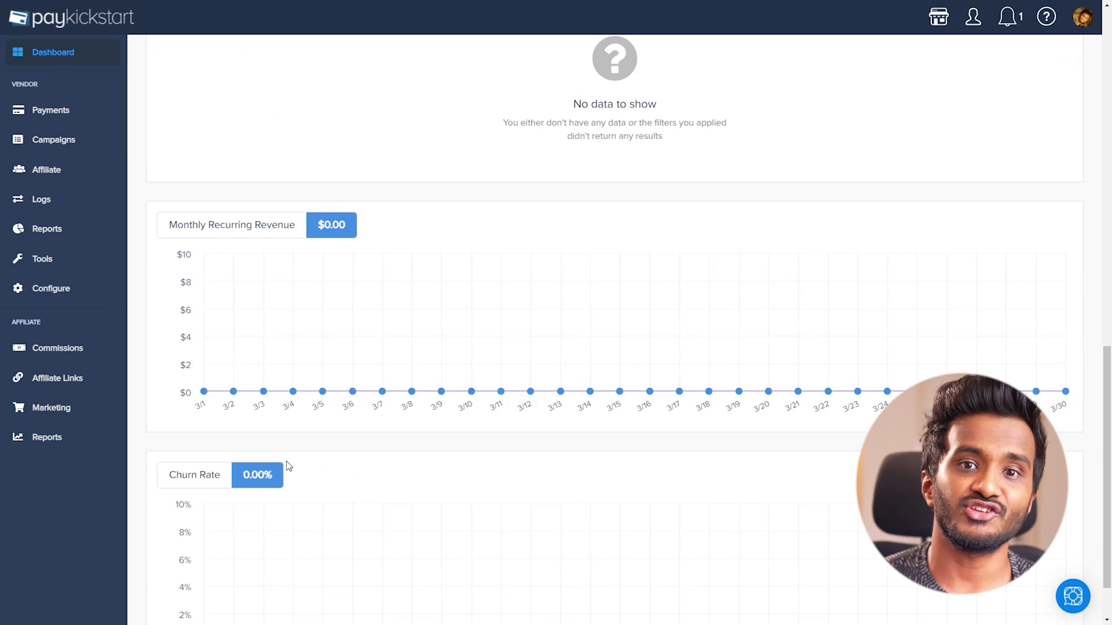
pyautogui.scroll(1, 288, 462)
pyautogui.scroll(14, 1051, 269)
# - Try the Custom Range date option, leaving the 03/01/2022–03/30/2022 range unchanged
pyautogui.click(994, 53)
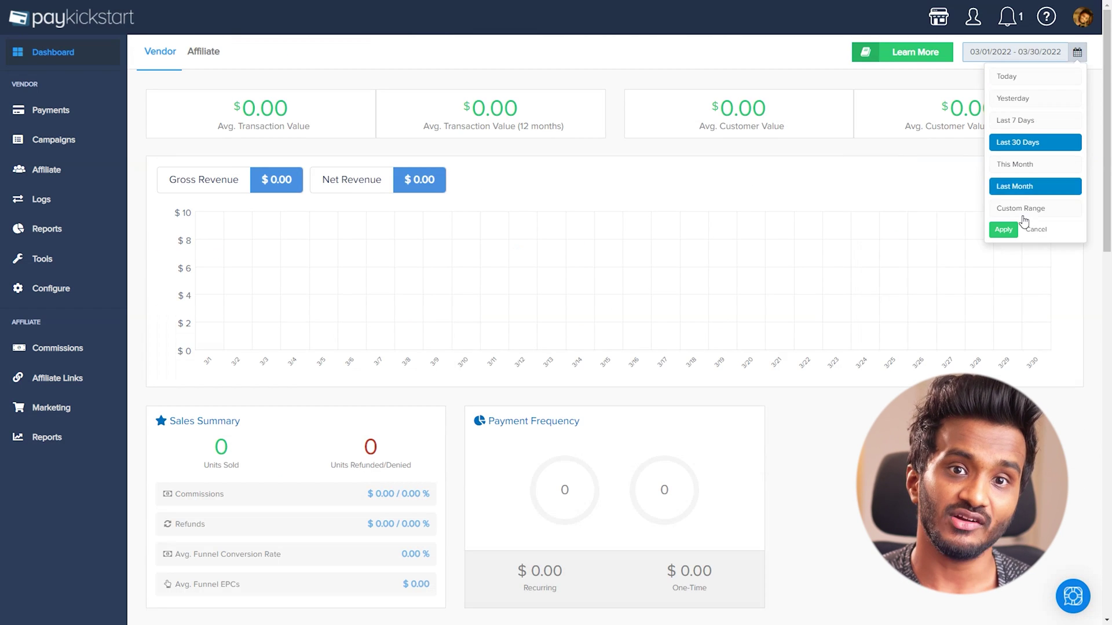
pyautogui.click(1021, 208)
pyautogui.click(394, 128)
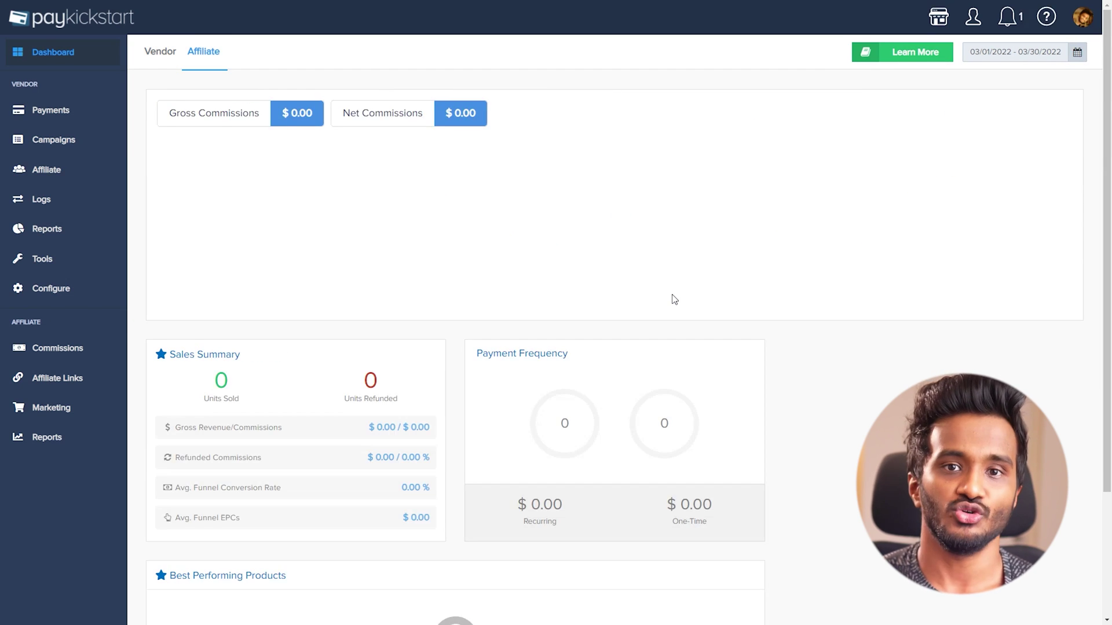
pyautogui.scroll(-3, 672, 298)
pyautogui.scroll(3, 672, 298)
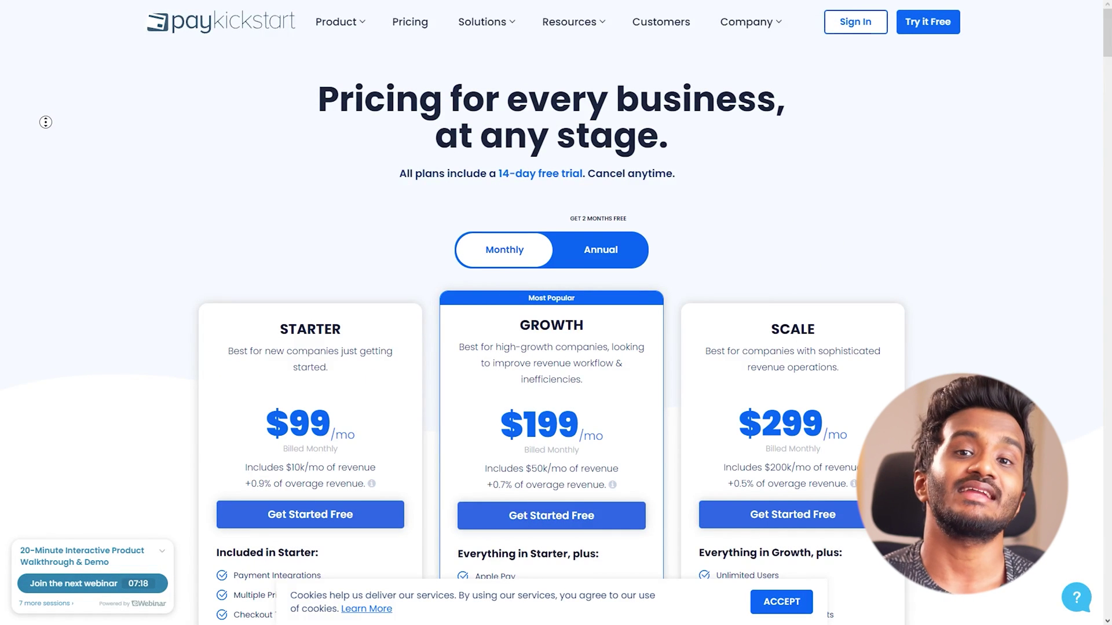
# - Scroll to the plans and switch to annual billing: $79, $159 and $239
pyautogui.scroll(-1, 45, 127)
pyautogui.scroll(-1, 45, 133)
pyautogui.scroll(-1, 46, 136)
pyautogui.scroll(-1, 46, 140)
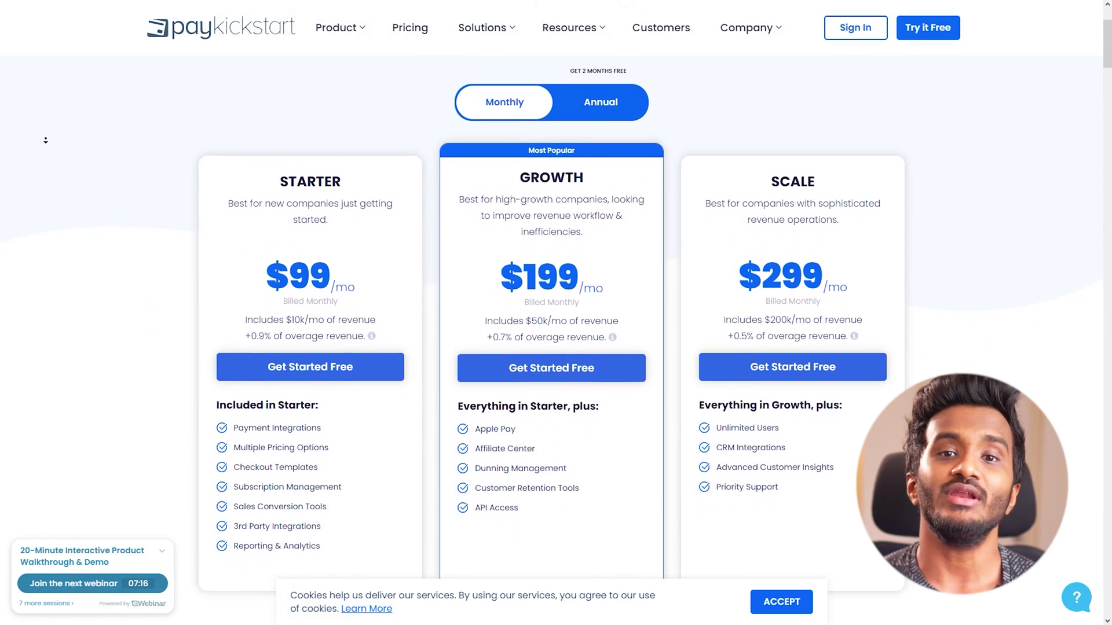
pyautogui.scroll(-1, 46, 141)
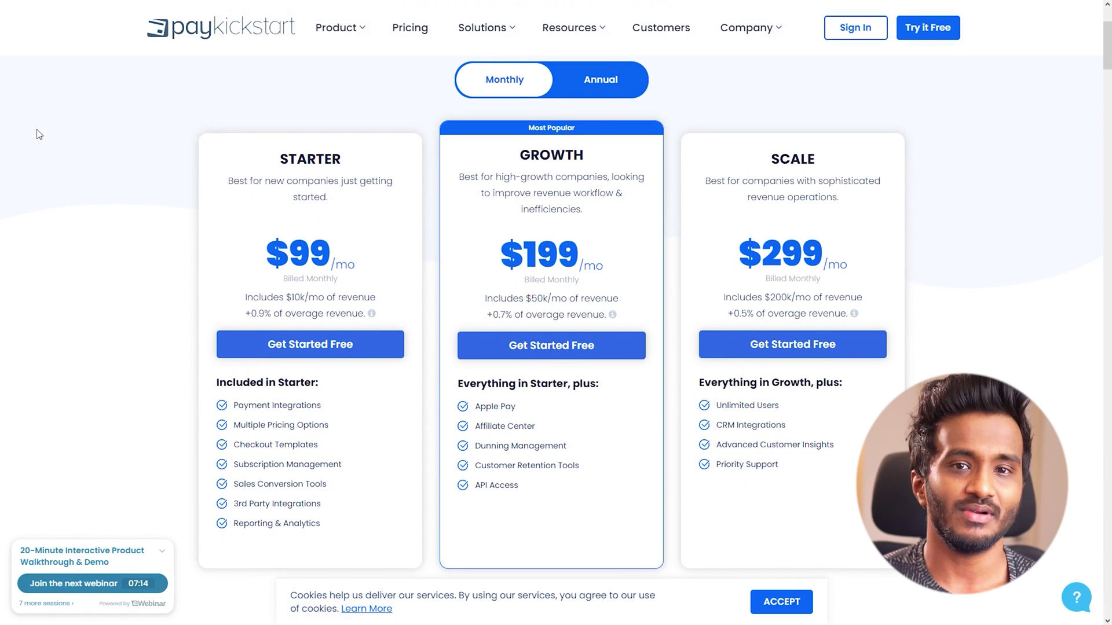
pyautogui.click(604, 87)
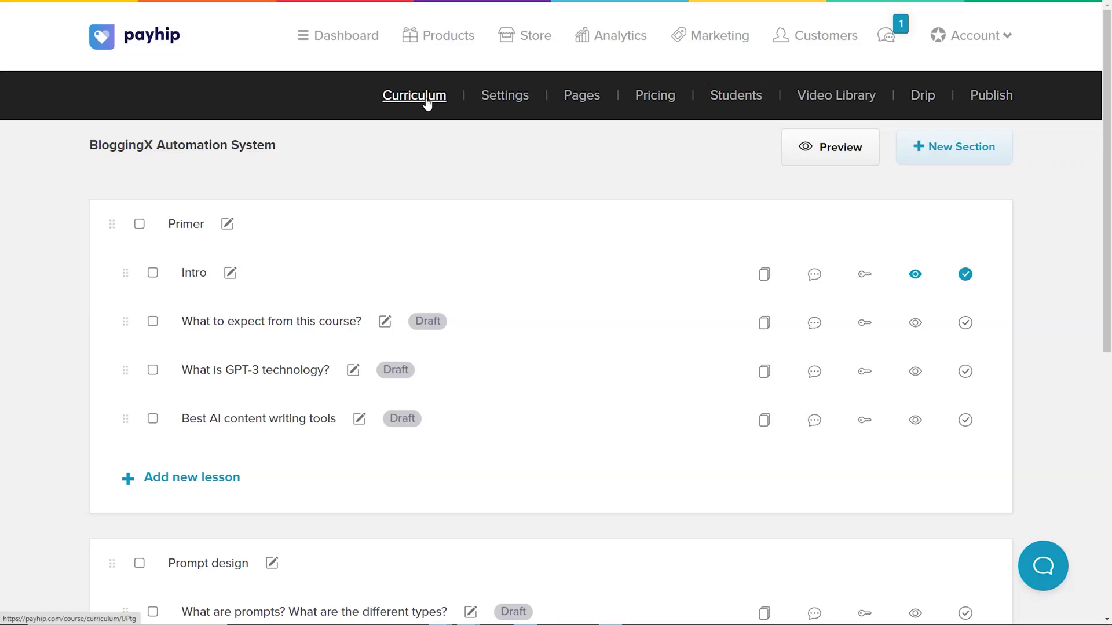
pyautogui.scroll(-3, 533, 168)
pyautogui.scroll(-5, 561, 373)
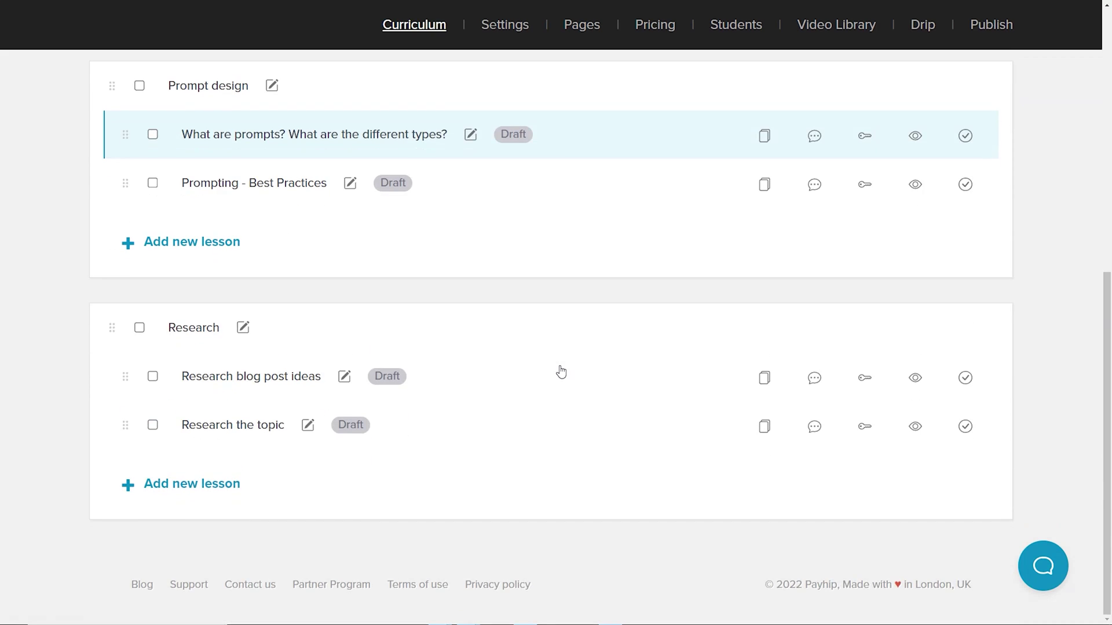
pyautogui.scroll(5, 561, 372)
pyautogui.scroll(3, 561, 372)
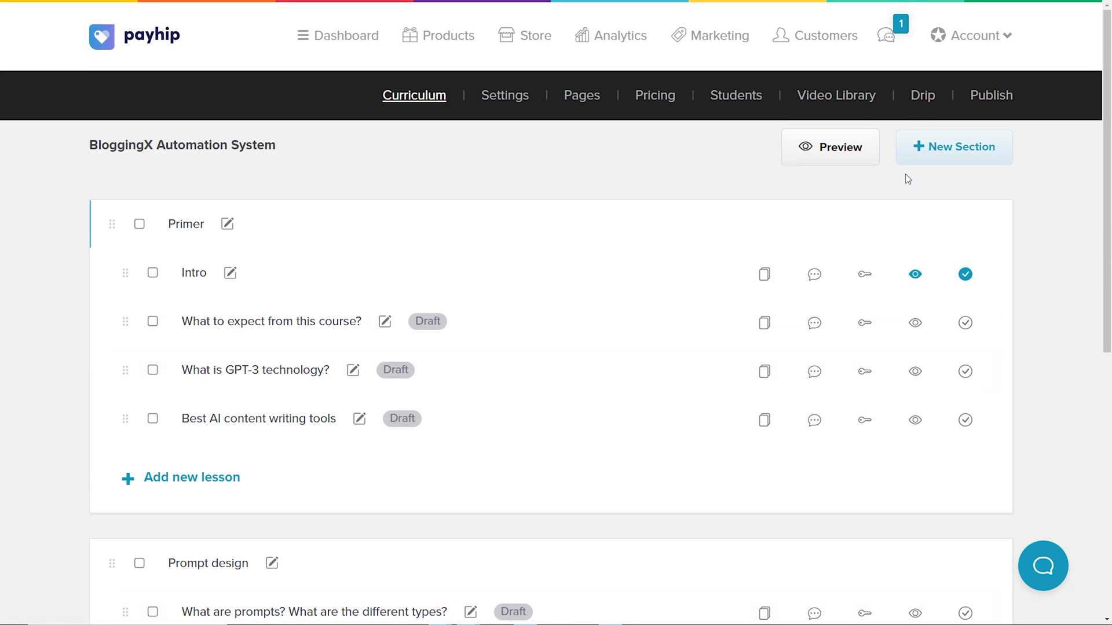